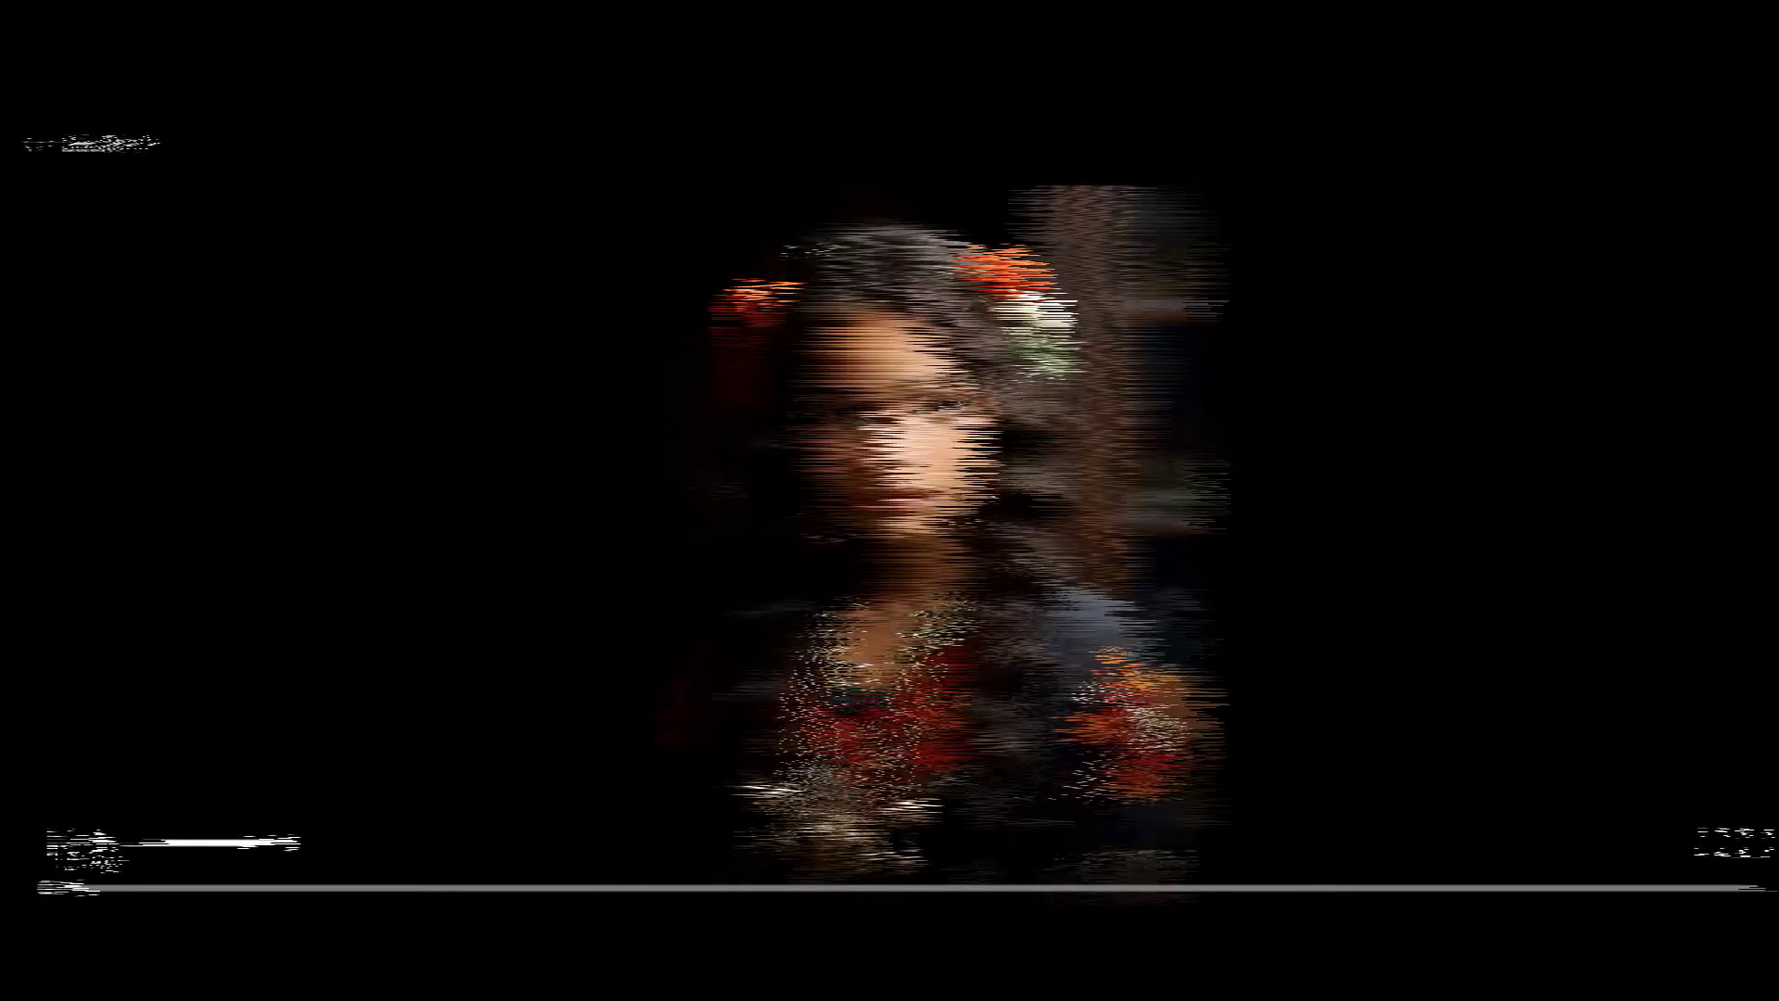
{"action": "left_click", "coordinate": [52, 843]}
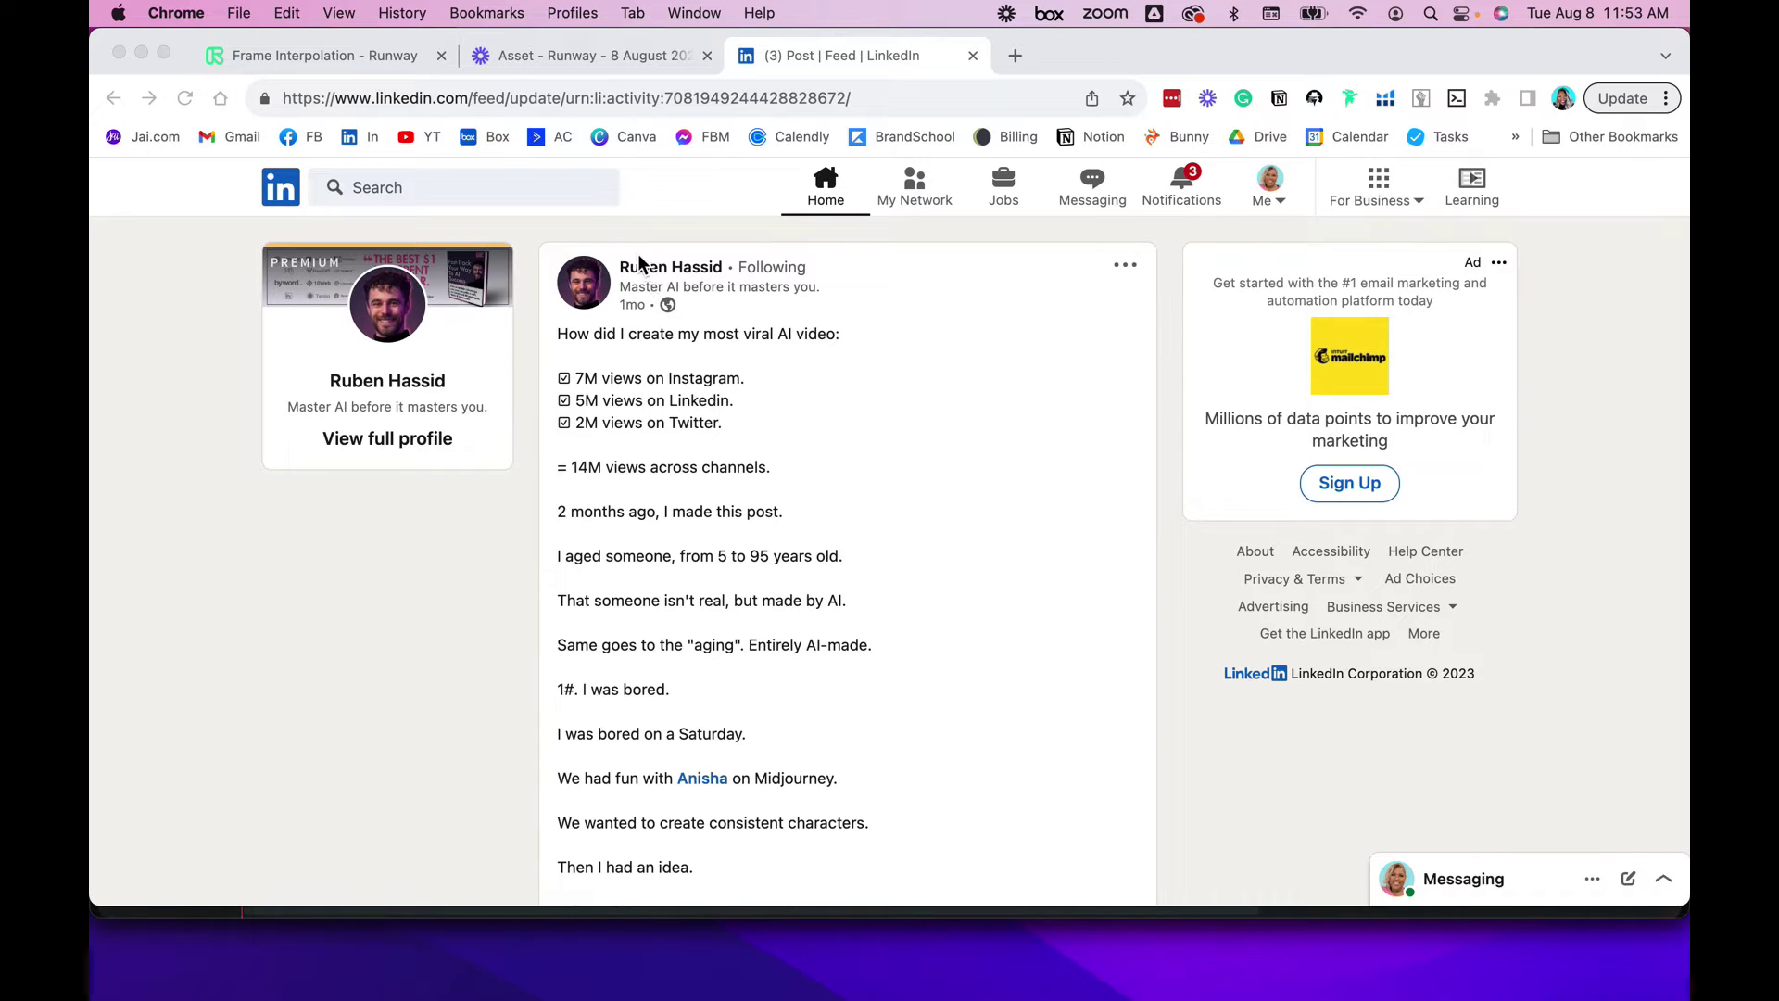
Step: Examine the LinkedIn post about the viral AI aging video, including its video, Midjourney prompt and Runway frame interpolation settings
{"action": "scroll", "coordinate": [984, 622], "scroll_direction": "down", "scroll_amount": 15}
{"action": "scroll", "coordinate": [985, 623], "scroll_direction": "down", "scroll_amount": 15}
{"action": "scroll", "coordinate": [983, 613], "scroll_direction": "up", "scroll_amount": 1}
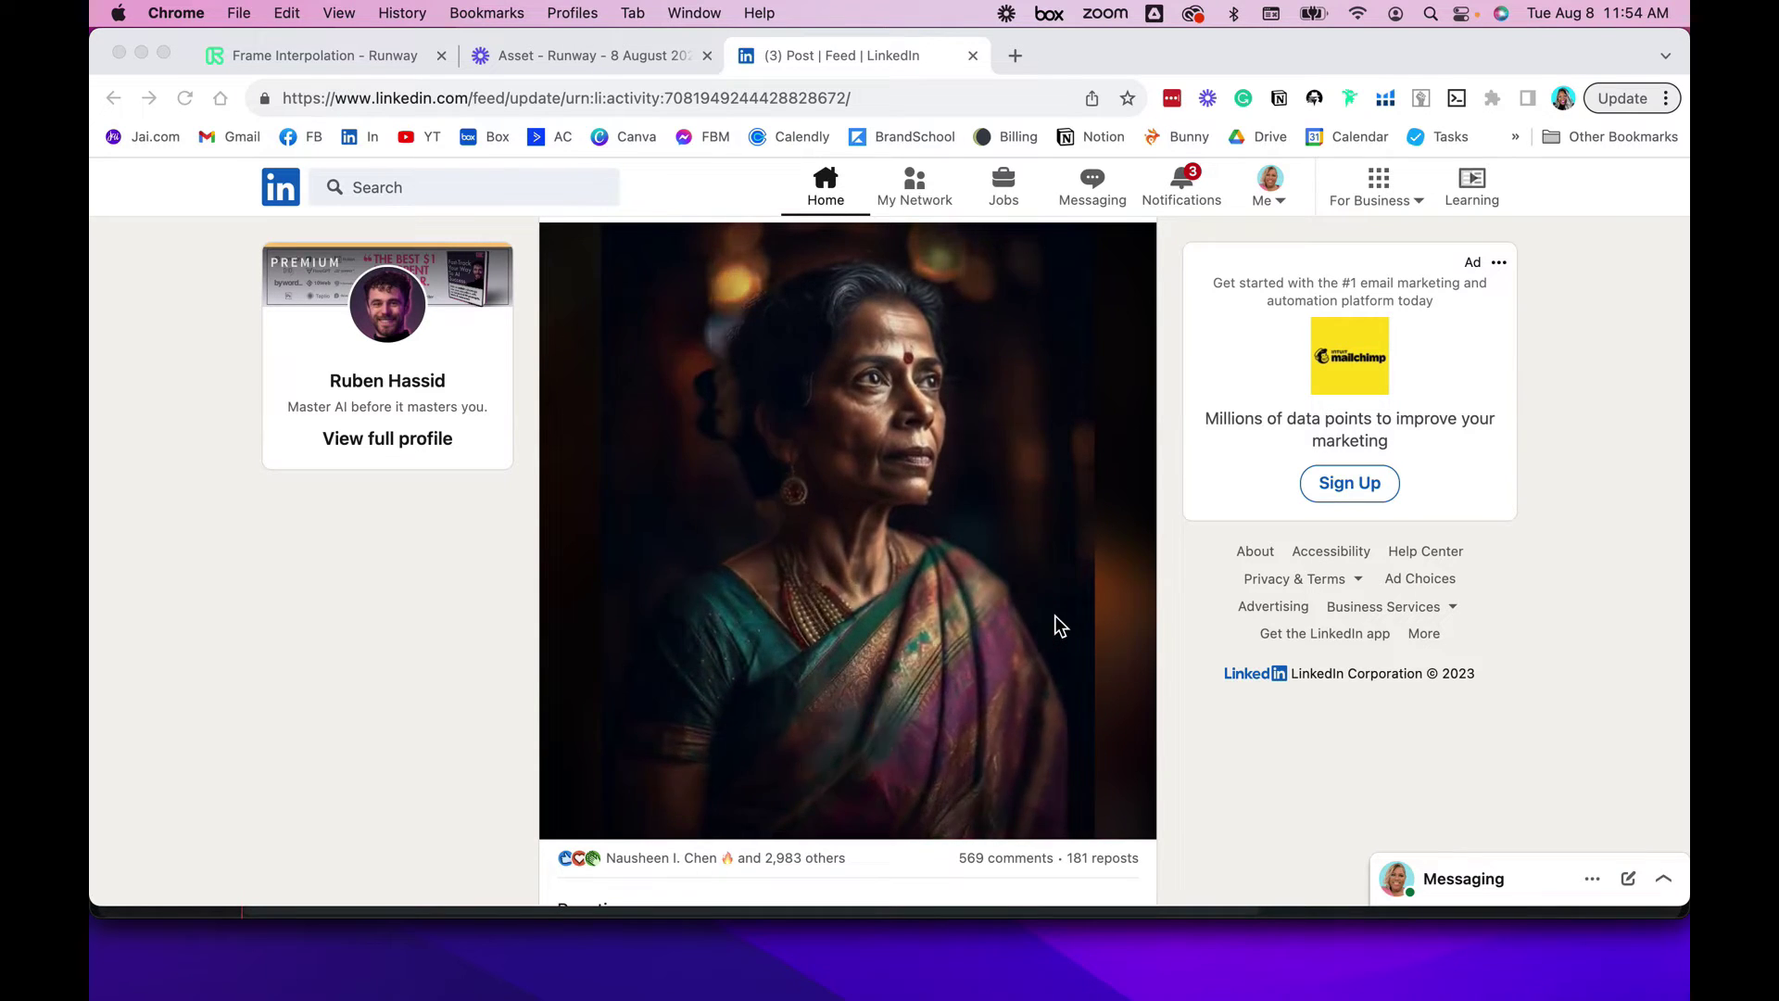
{"action": "scroll", "coordinate": [1055, 618], "scroll_direction": "up", "scroll_amount": 10}
{"action": "scroll", "coordinate": [1054, 621], "scroll_direction": "up", "scroll_amount": 8}
{"action": "scroll", "coordinate": [1059, 626], "scroll_direction": "up", "scroll_amount": 8}
{"action": "scroll", "coordinate": [1056, 625], "scroll_direction": "up", "scroll_amount": 1}
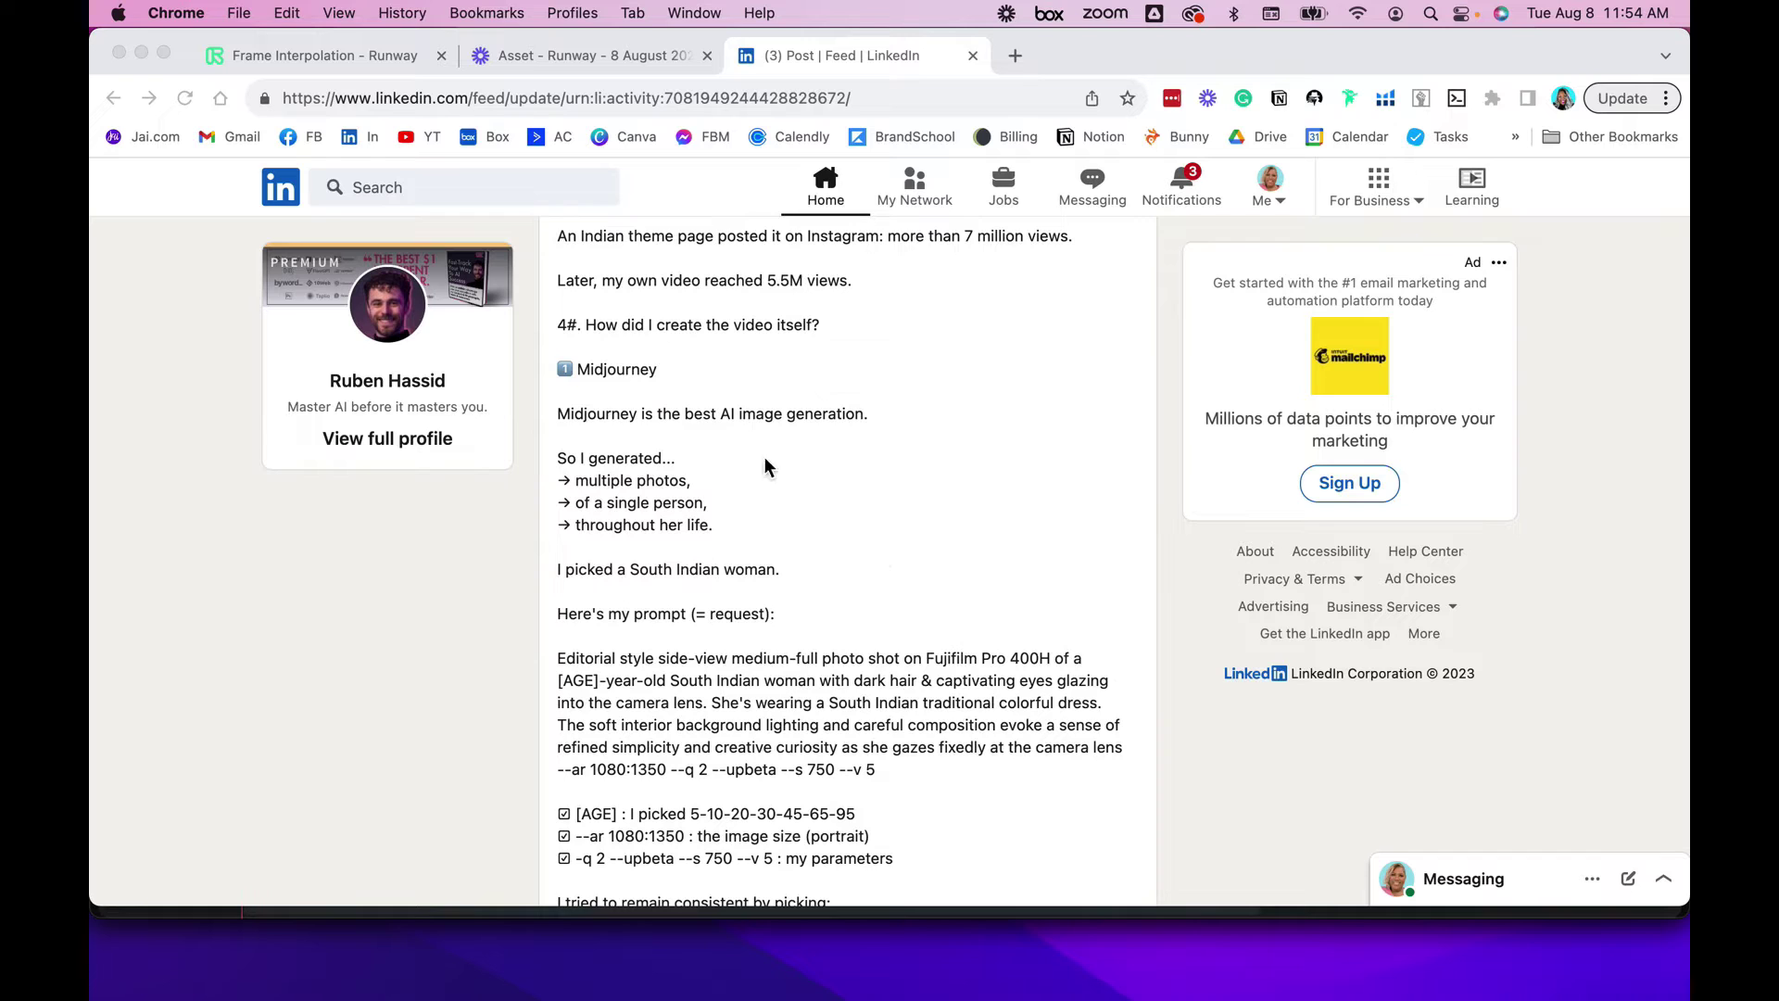
{"action": "scroll", "coordinate": [873, 553], "scroll_direction": "down", "scroll_amount": 5}
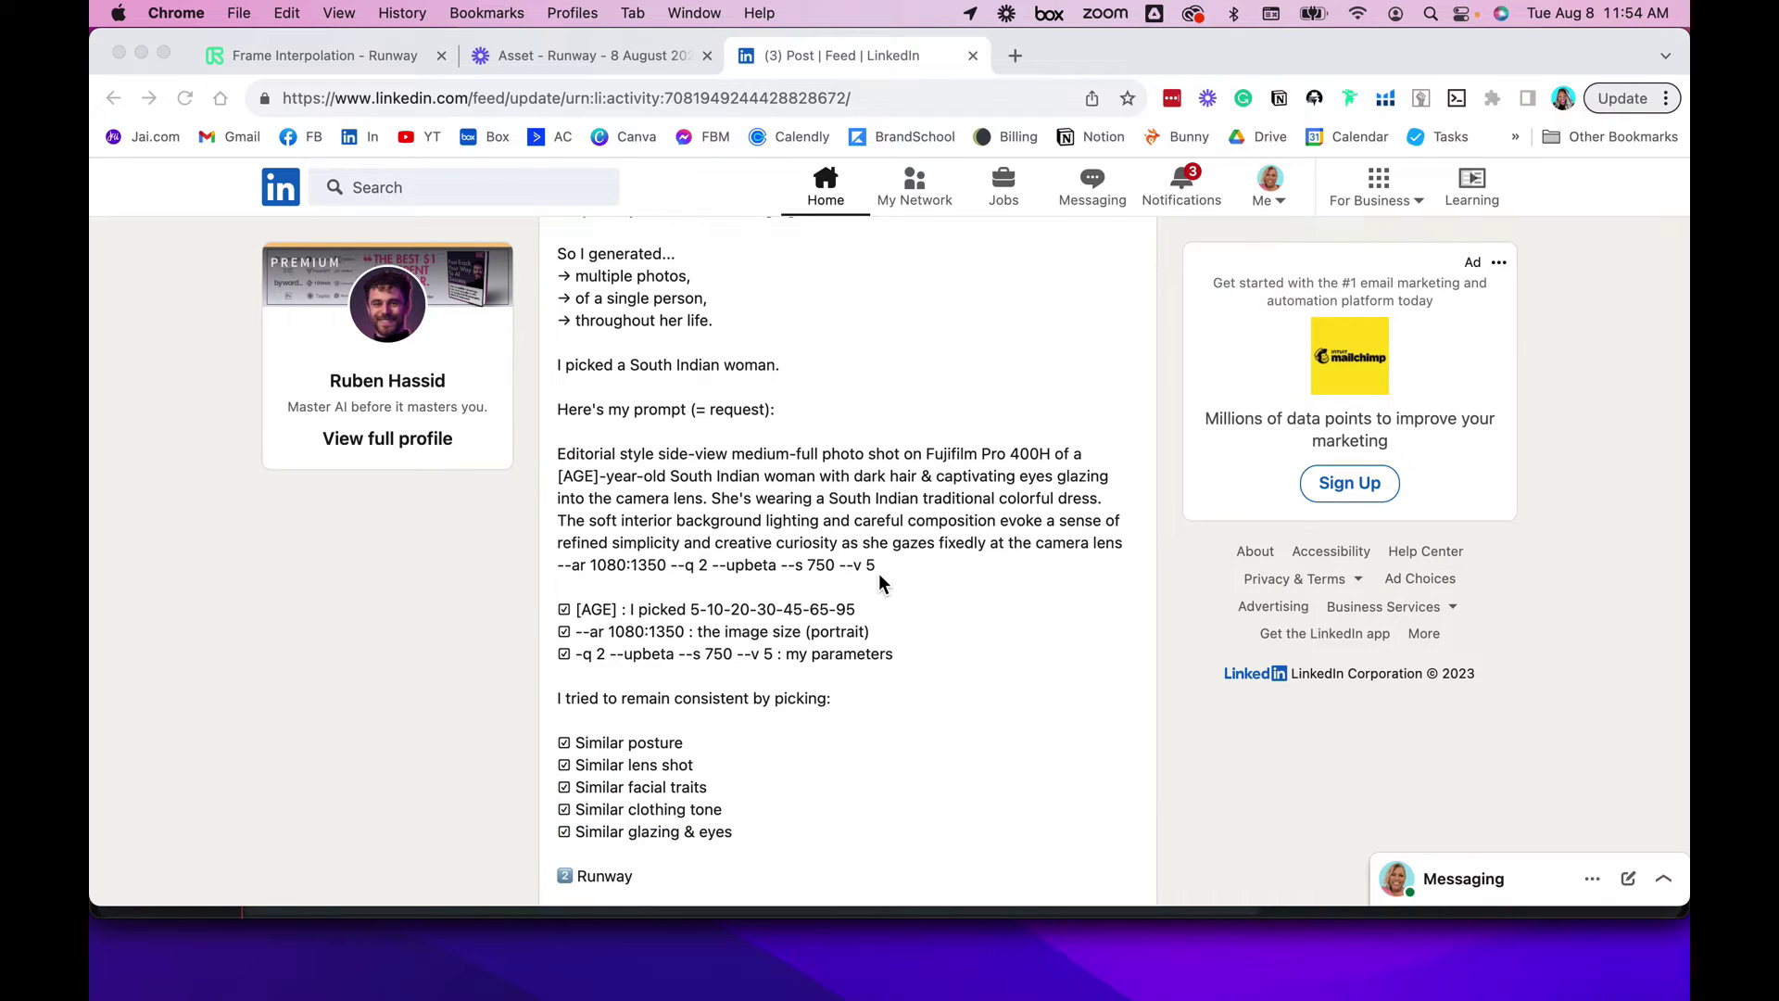
{"action": "scroll", "coordinate": [878, 572], "scroll_direction": "down", "scroll_amount": 4}
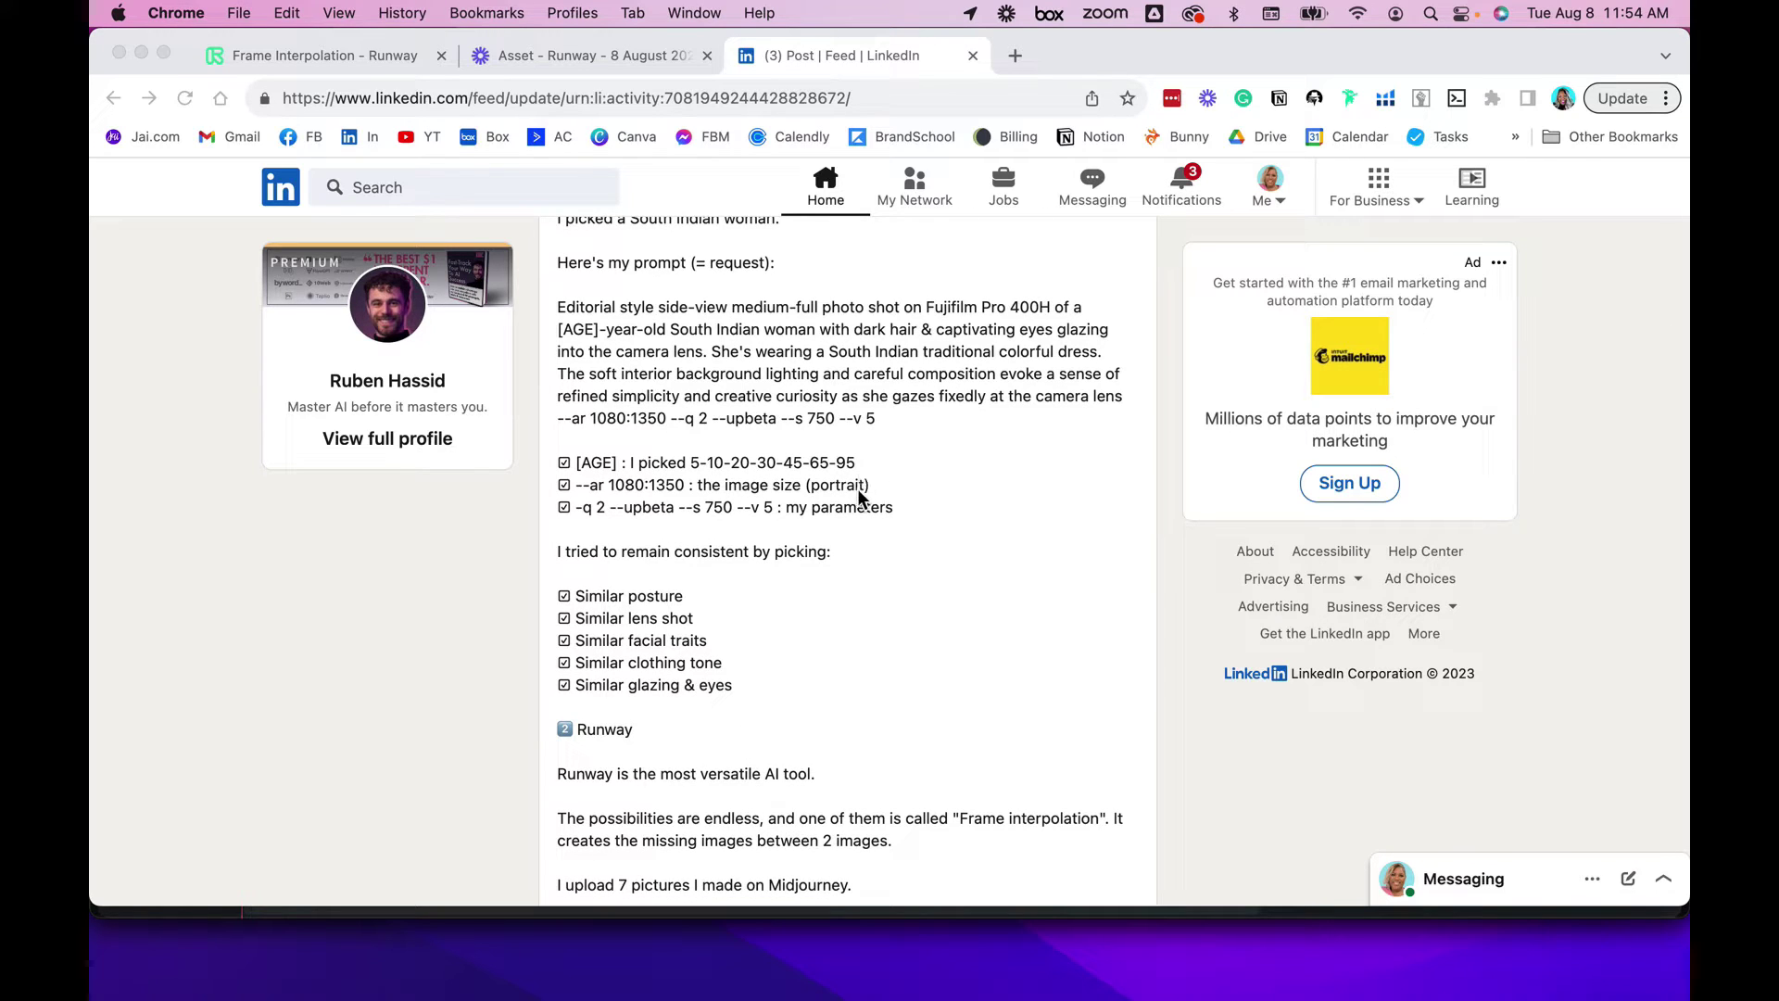
{"action": "scroll", "coordinate": [803, 600], "scroll_direction": "down", "scroll_amount": 9}
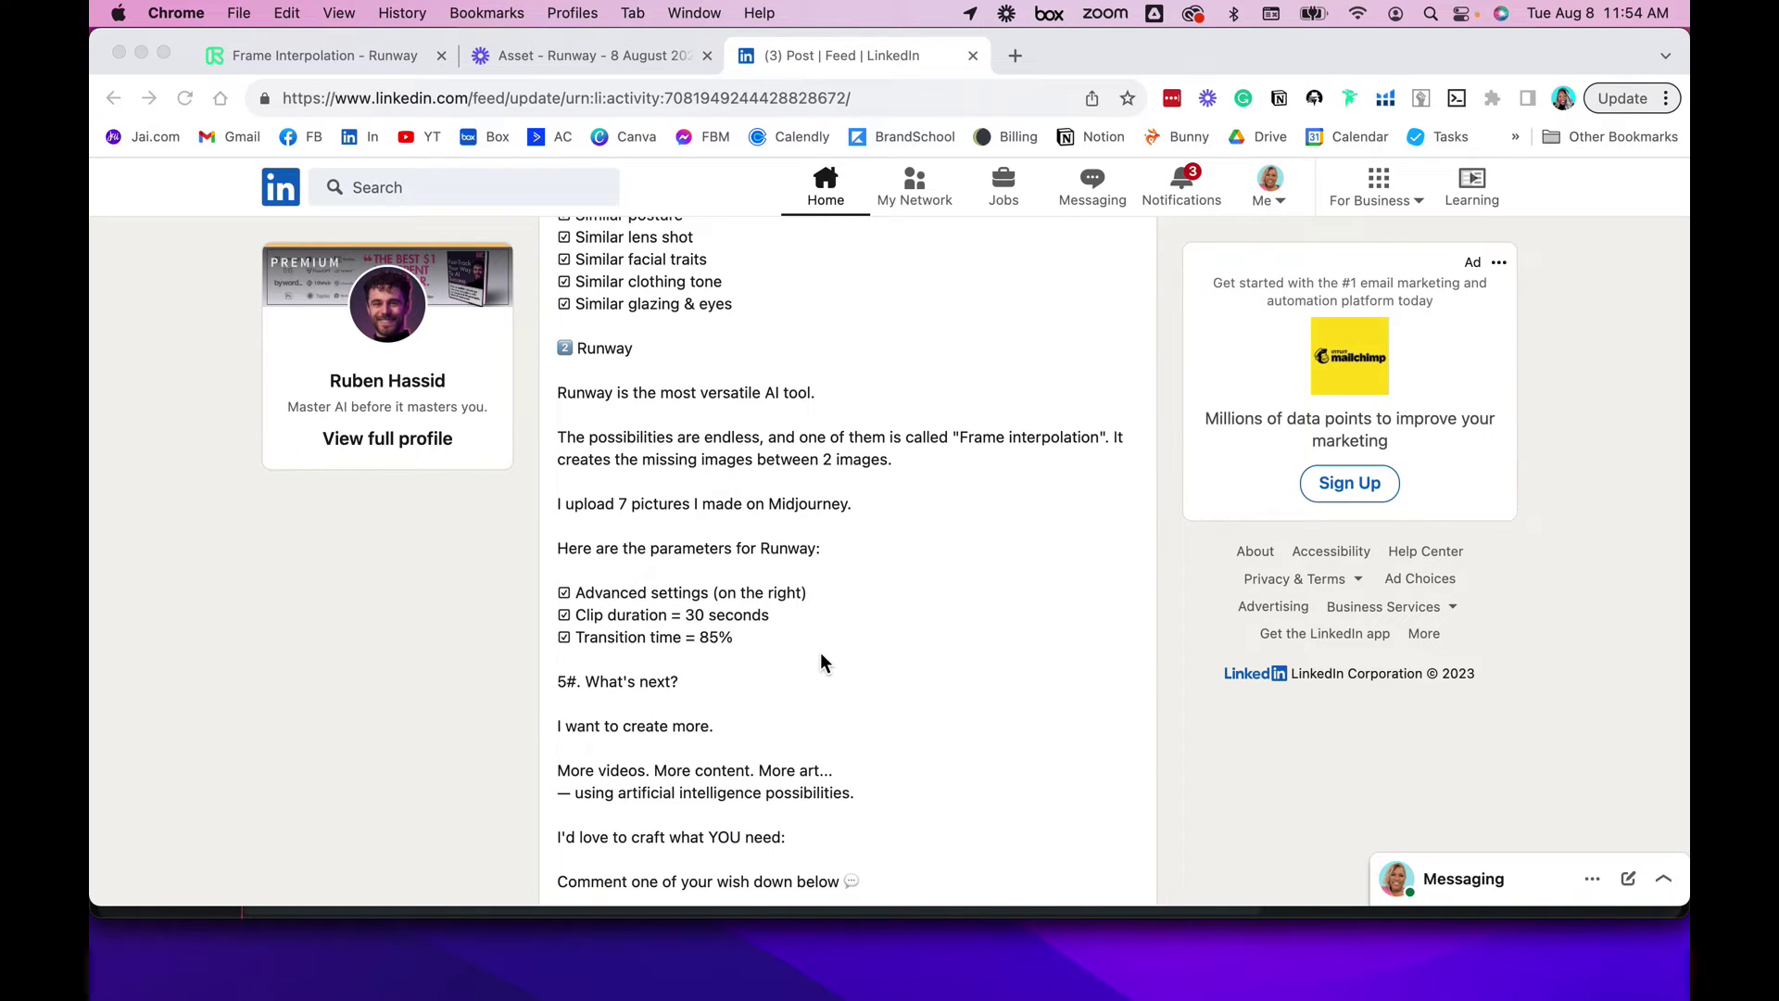
Step: Switch to Discord and look back through the Midjourney portraits in the prompt-testing channel, from the 32-year-old to the 2-year-old versions
{"action": "mouse_move", "coordinate": [799, 989]}
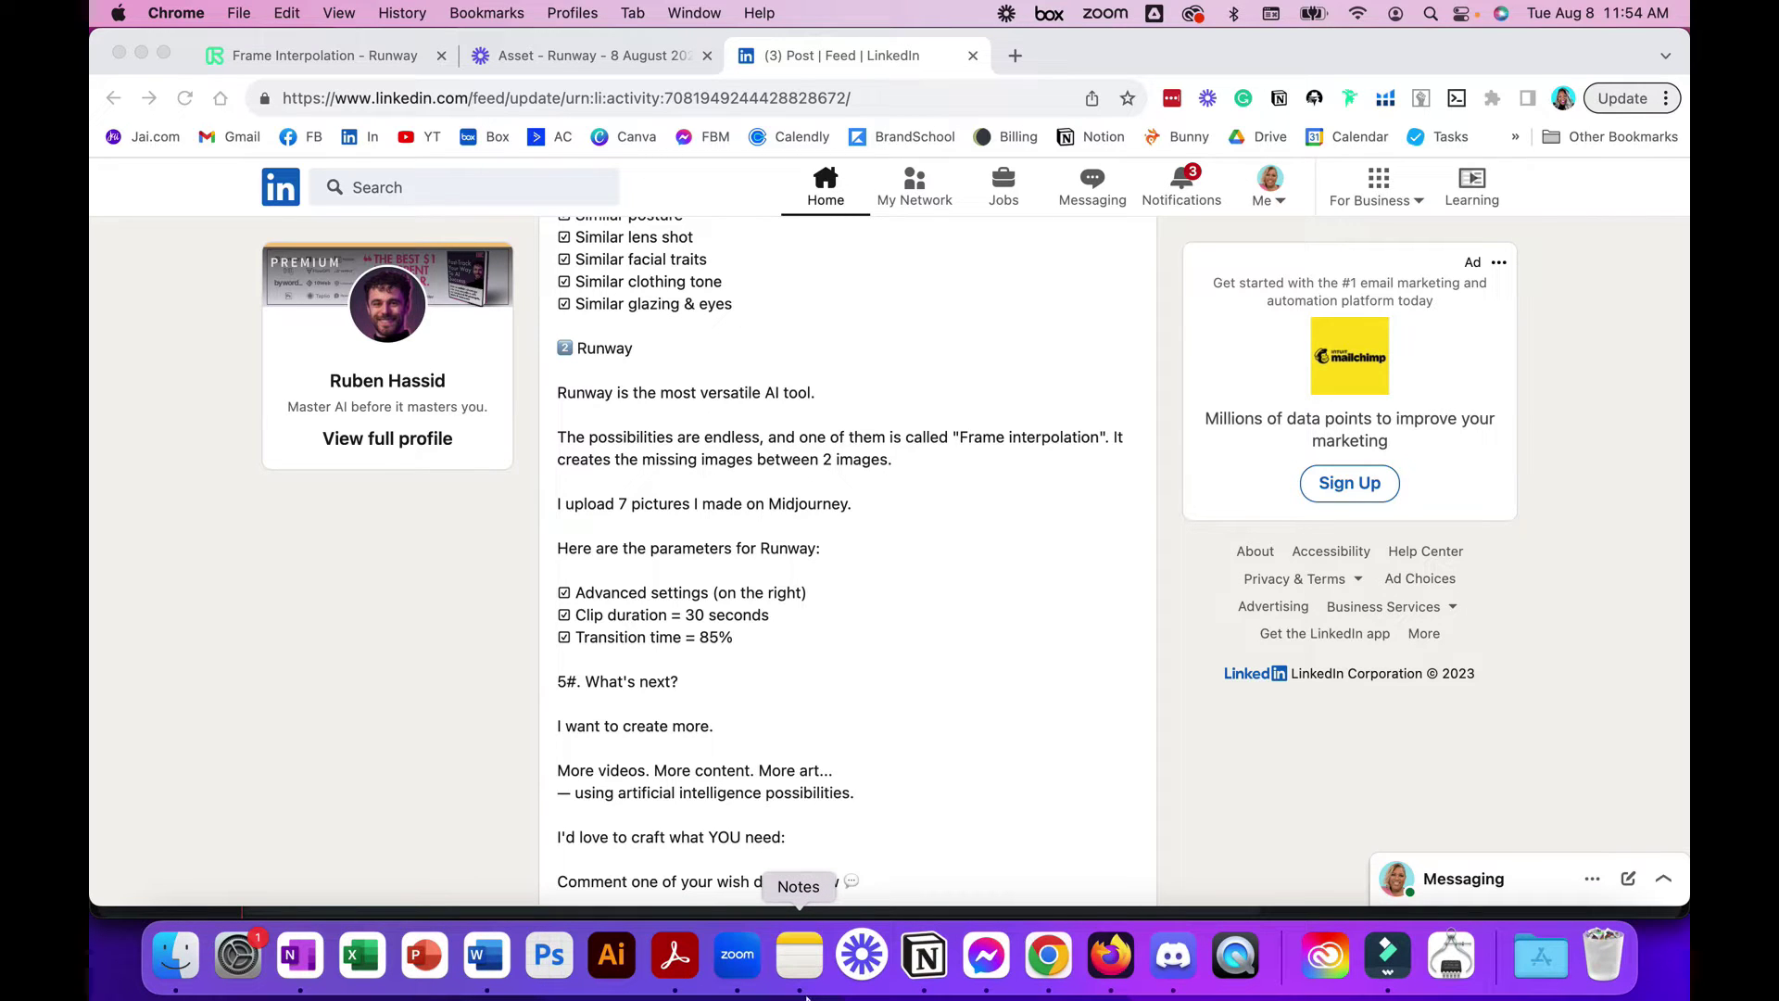
{"action": "left_click", "coordinate": [1172, 963]}
{"action": "scroll", "coordinate": [1031, 569], "scroll_direction": "up", "scroll_amount": 3}
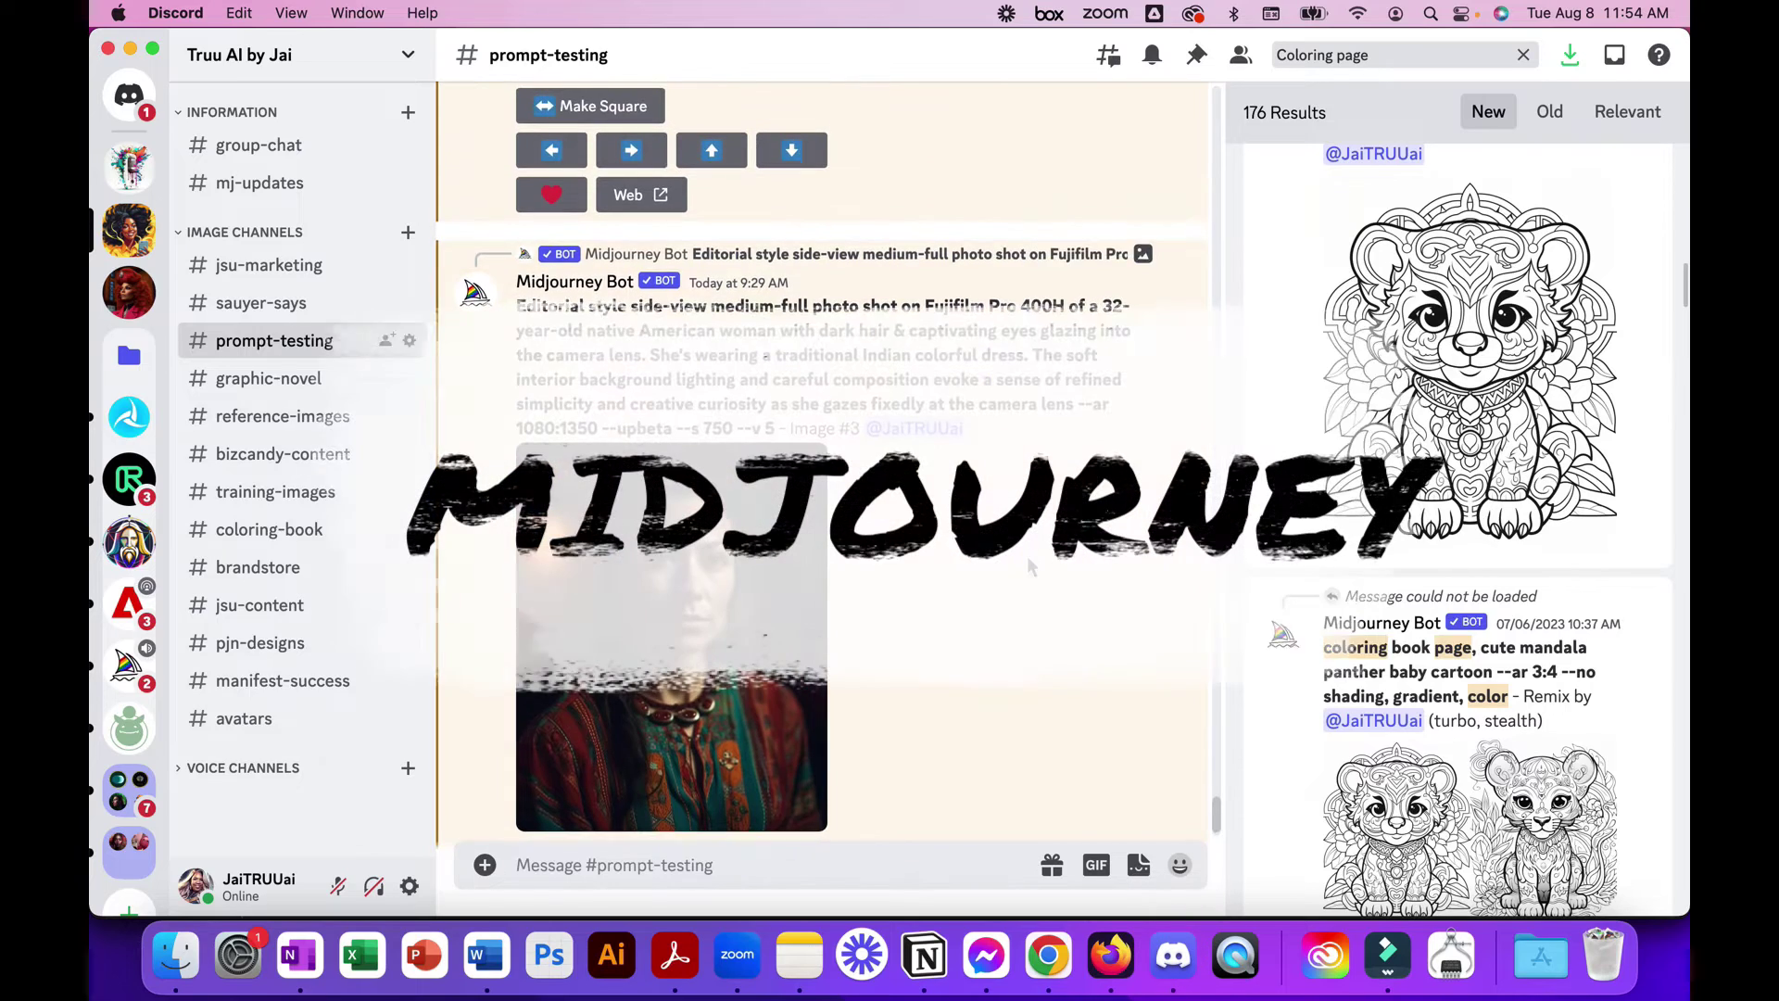
{"action": "scroll", "coordinate": [1026, 555], "scroll_direction": "up", "scroll_amount": 15}
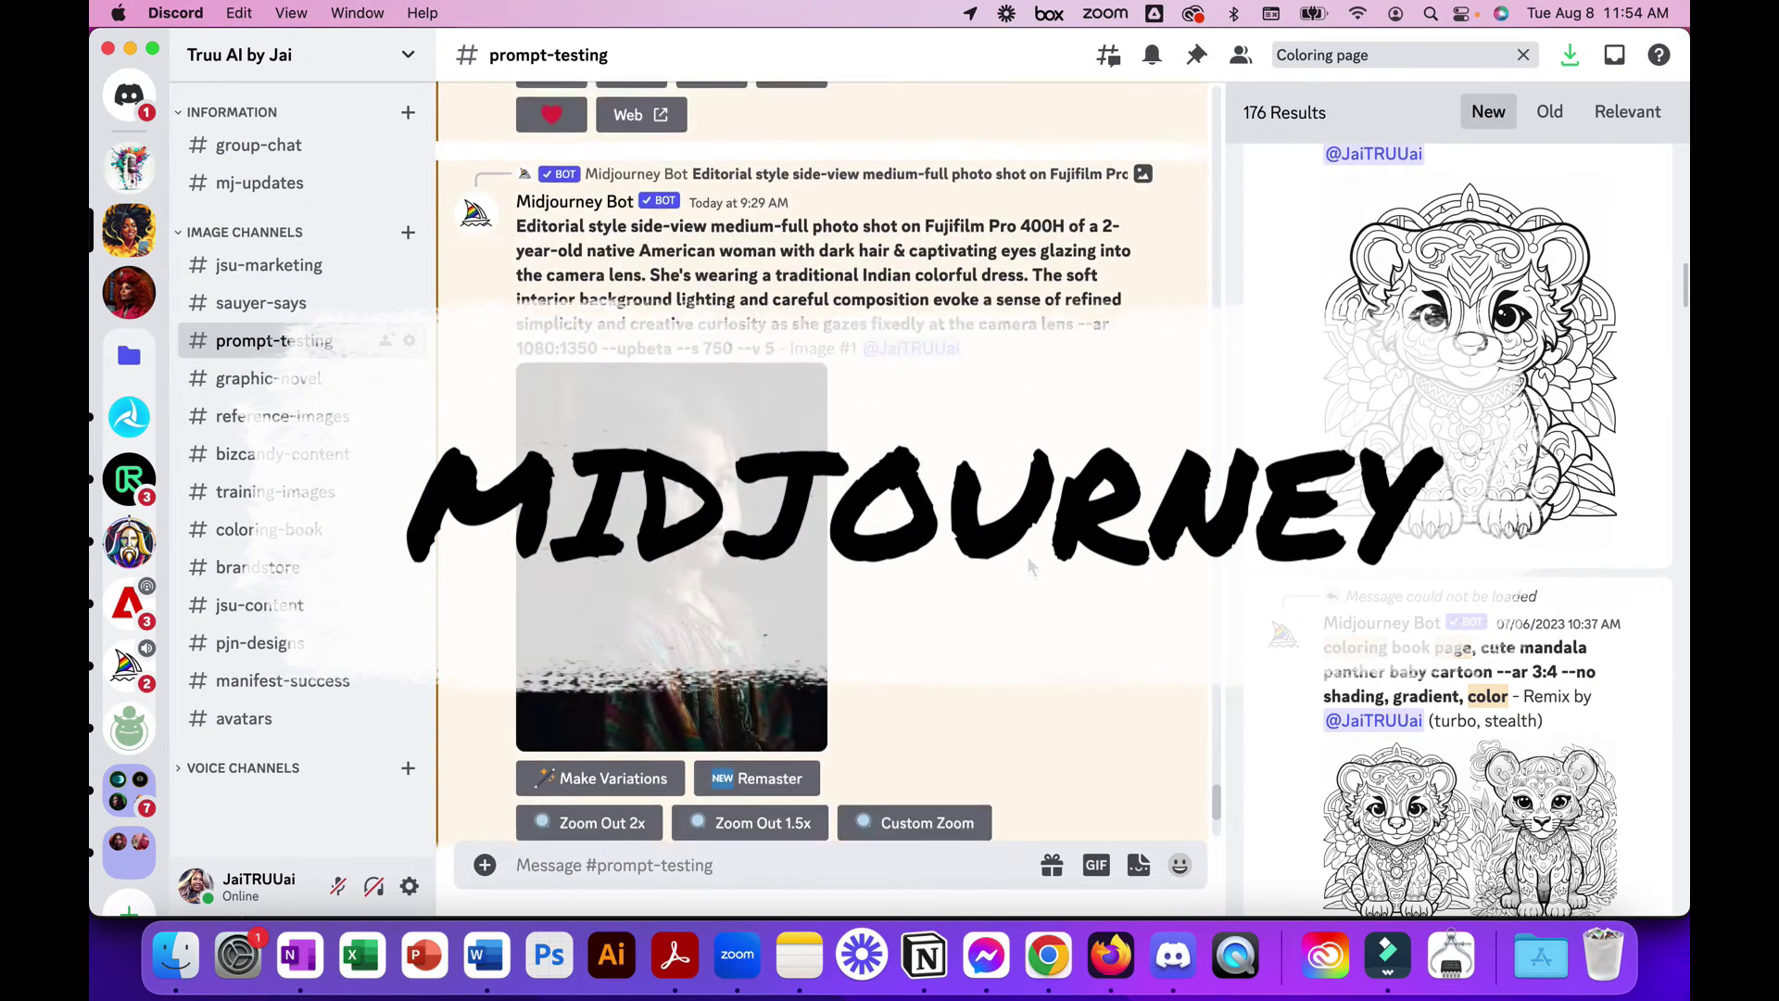
{"action": "scroll", "coordinate": [1026, 556], "scroll_direction": "up", "scroll_amount": 10}
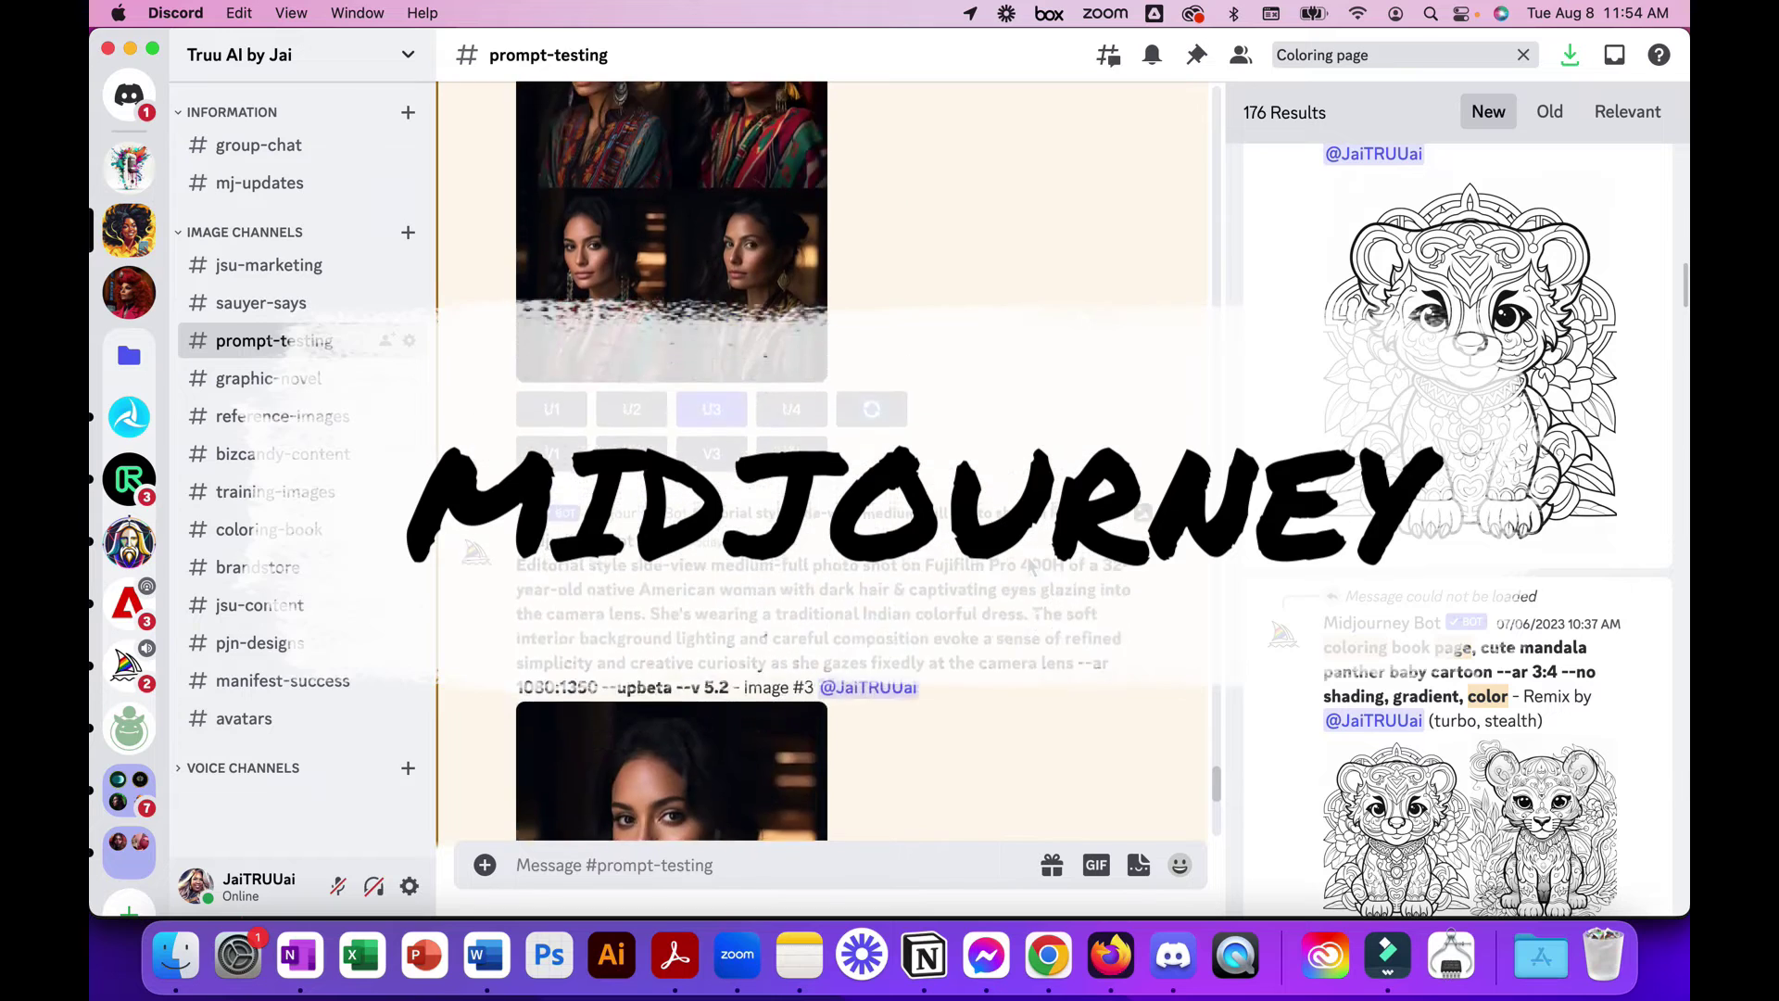
{"action": "scroll", "coordinate": [1028, 565], "scroll_direction": "up", "scroll_amount": 10}
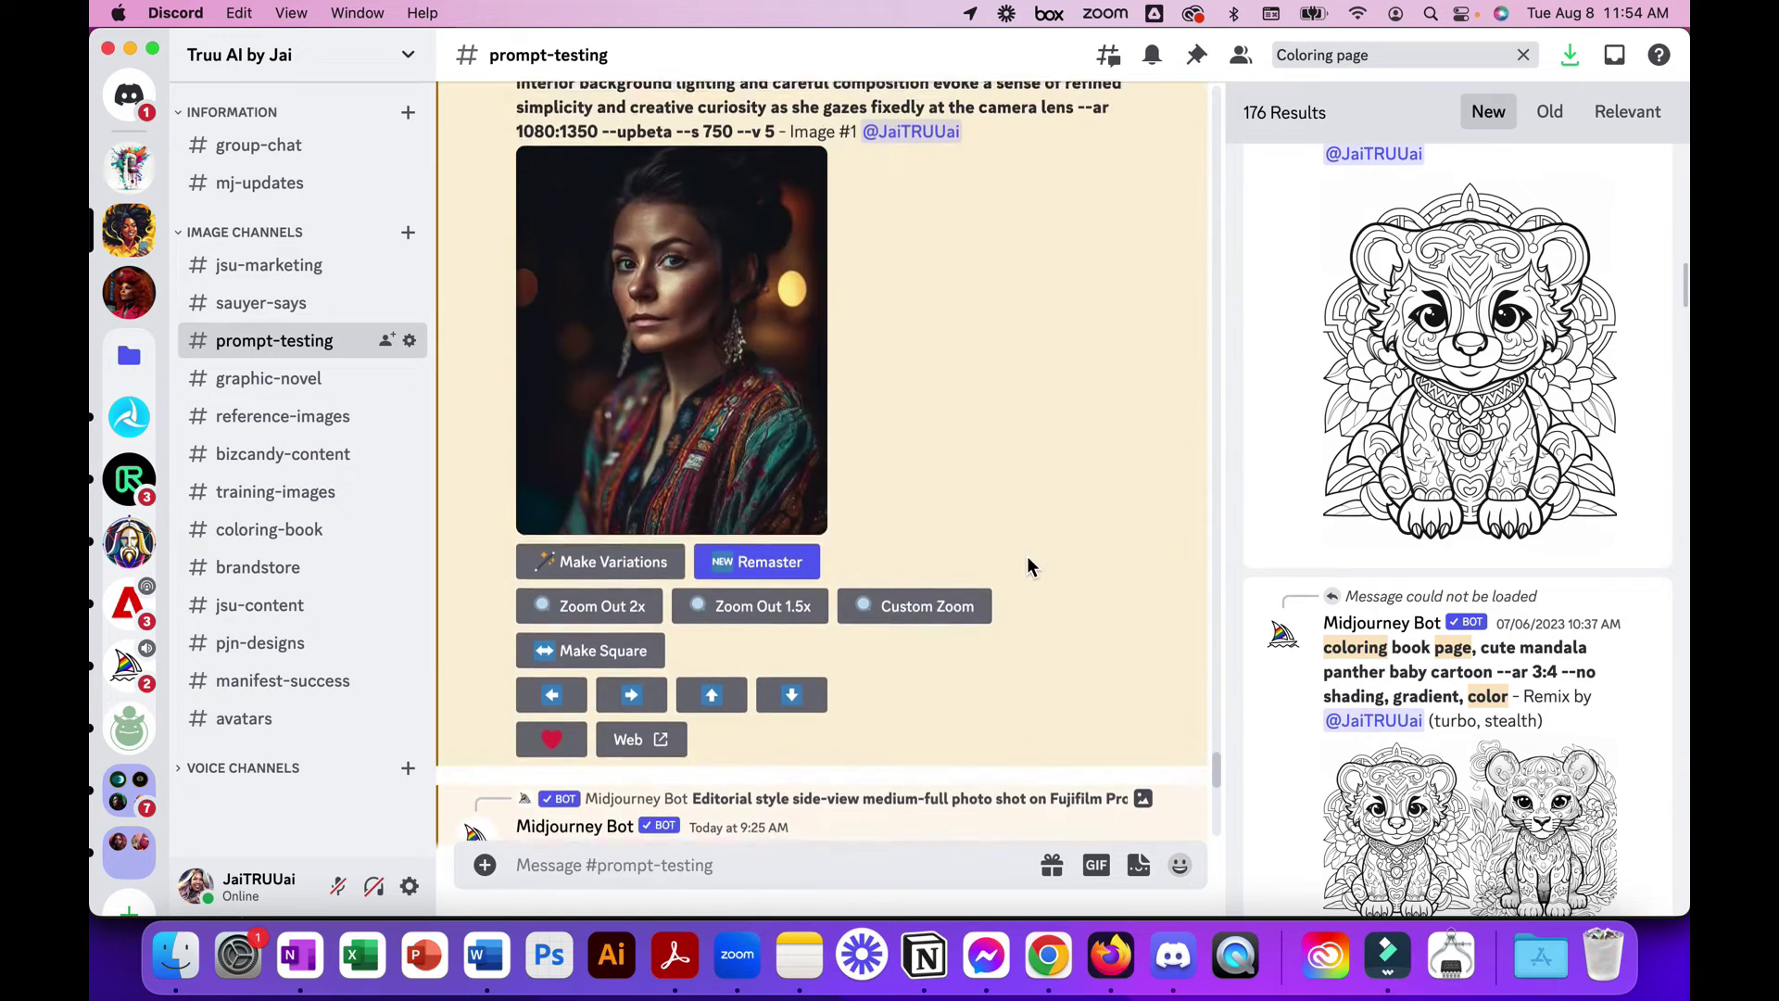
{"action": "scroll", "coordinate": [1028, 565], "scroll_direction": "up", "scroll_amount": 10}
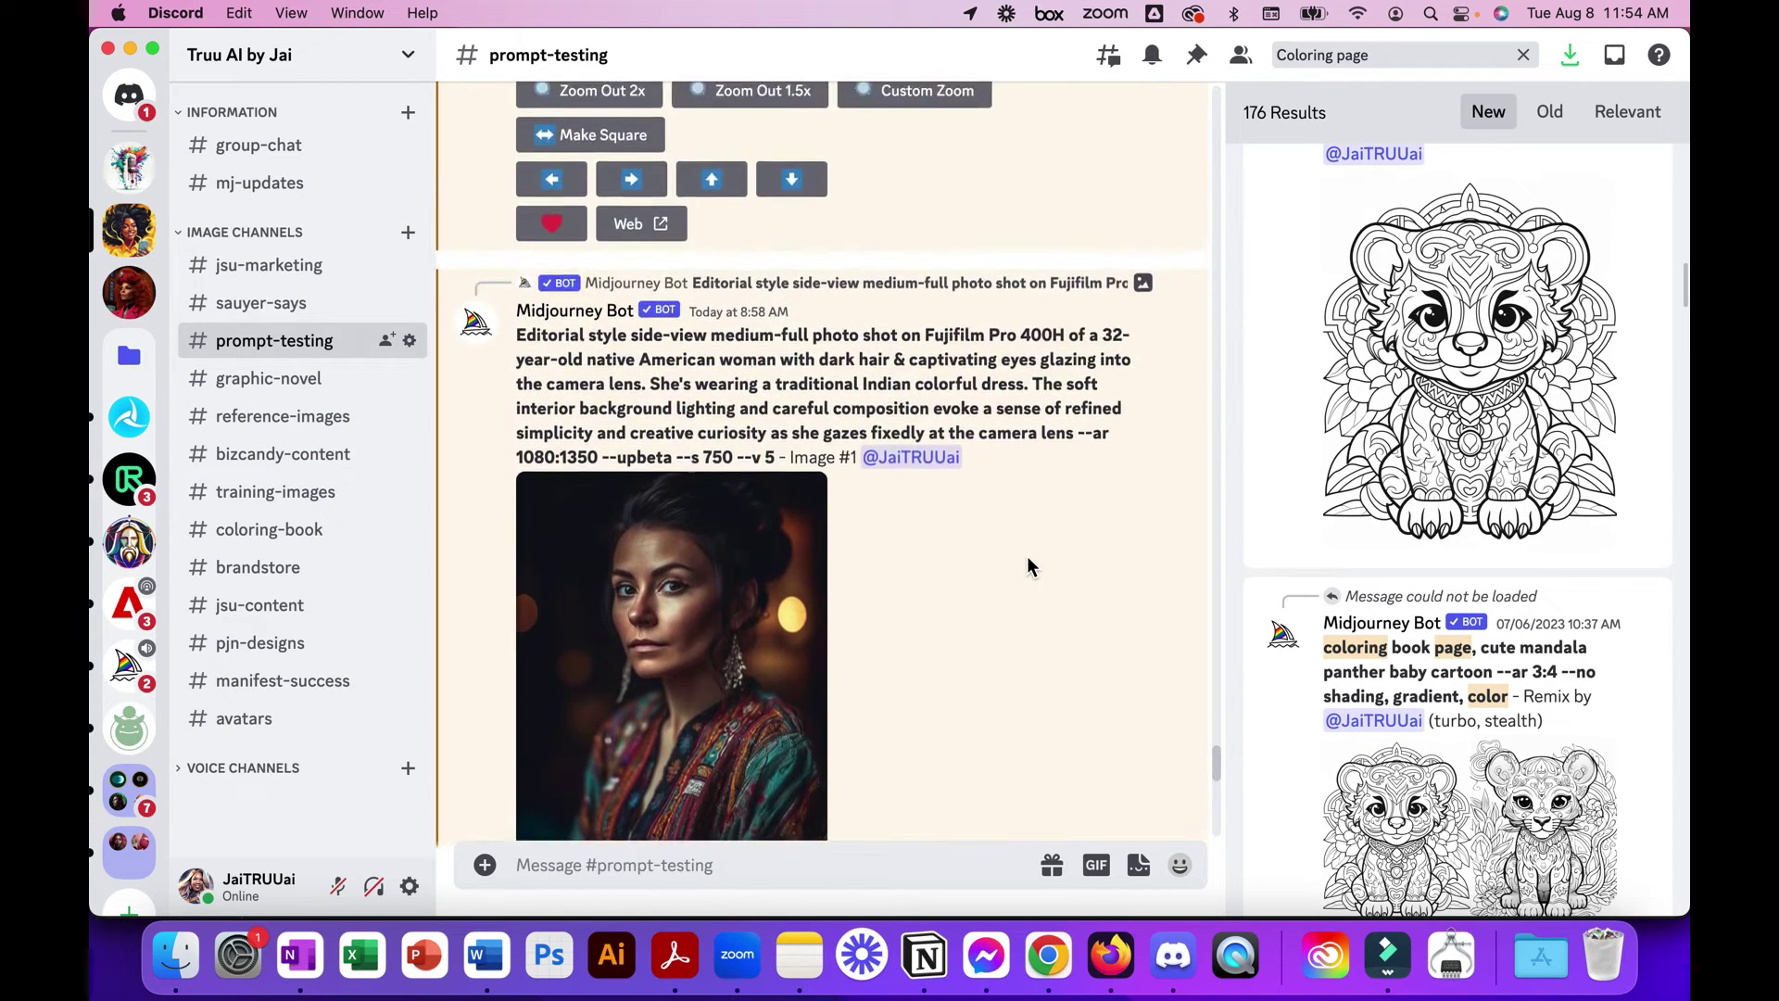
{"action": "scroll", "coordinate": [1028, 565], "scroll_direction": "up", "scroll_amount": 10}
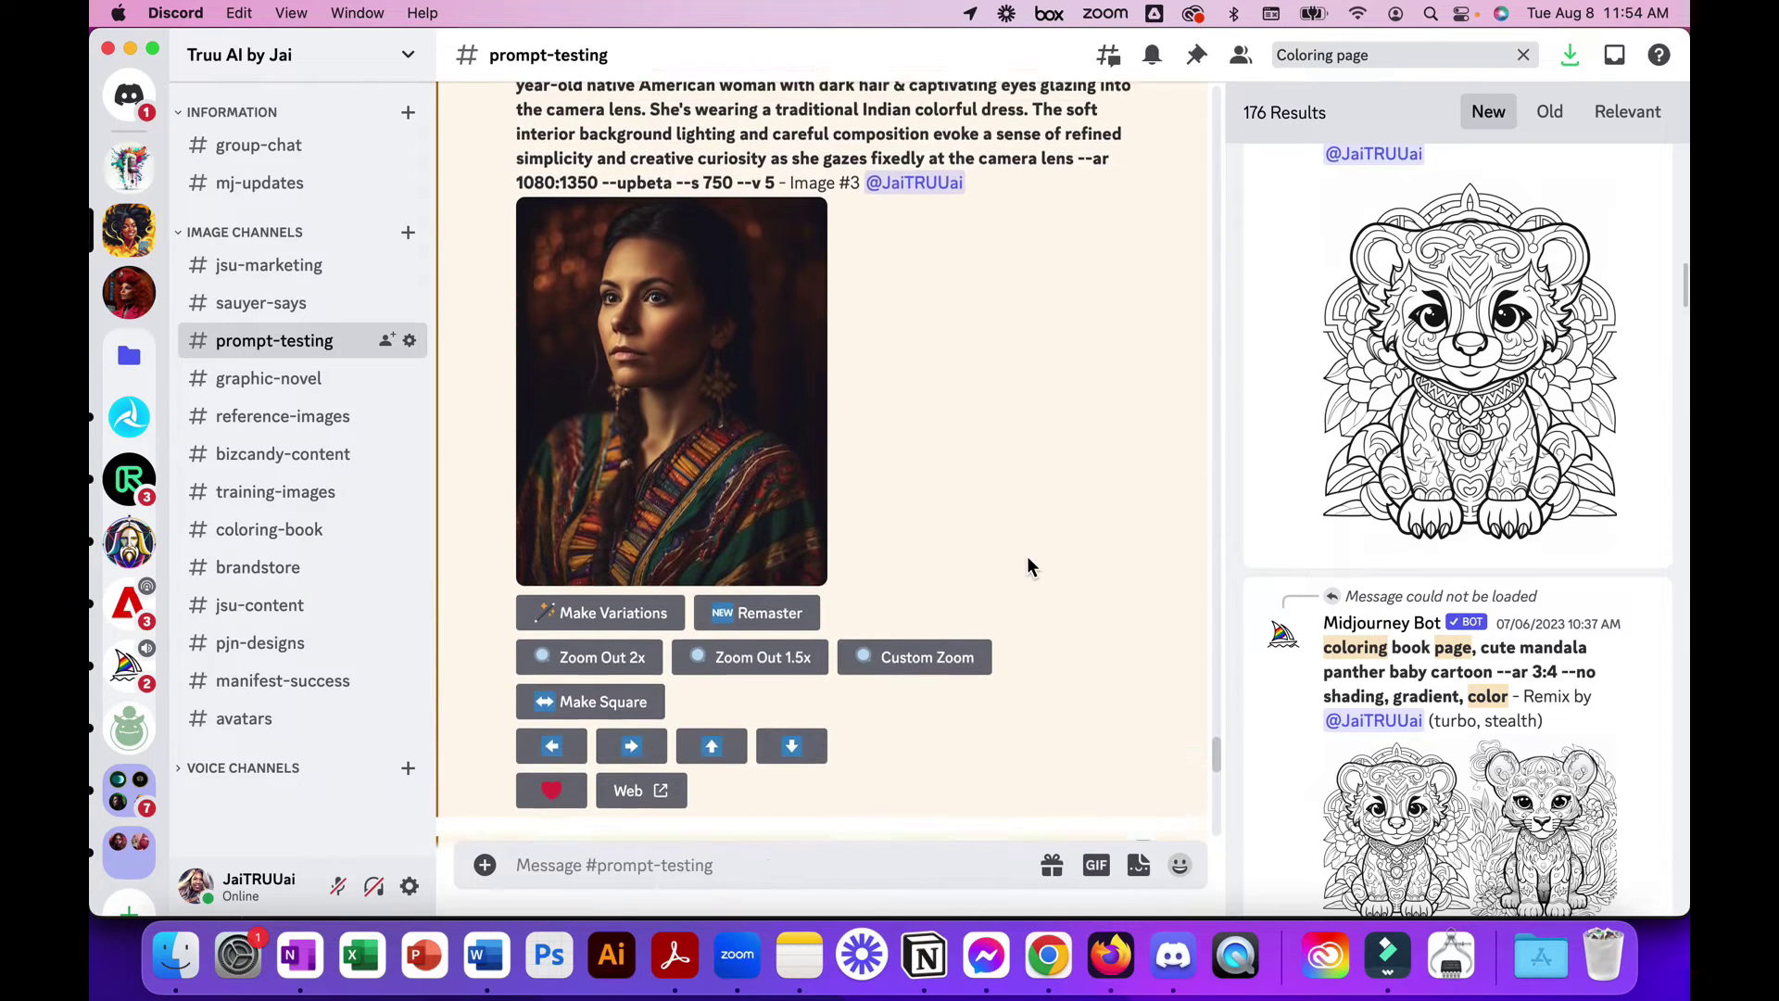
{"action": "scroll", "coordinate": [1029, 561], "scroll_direction": "up", "scroll_amount": 10}
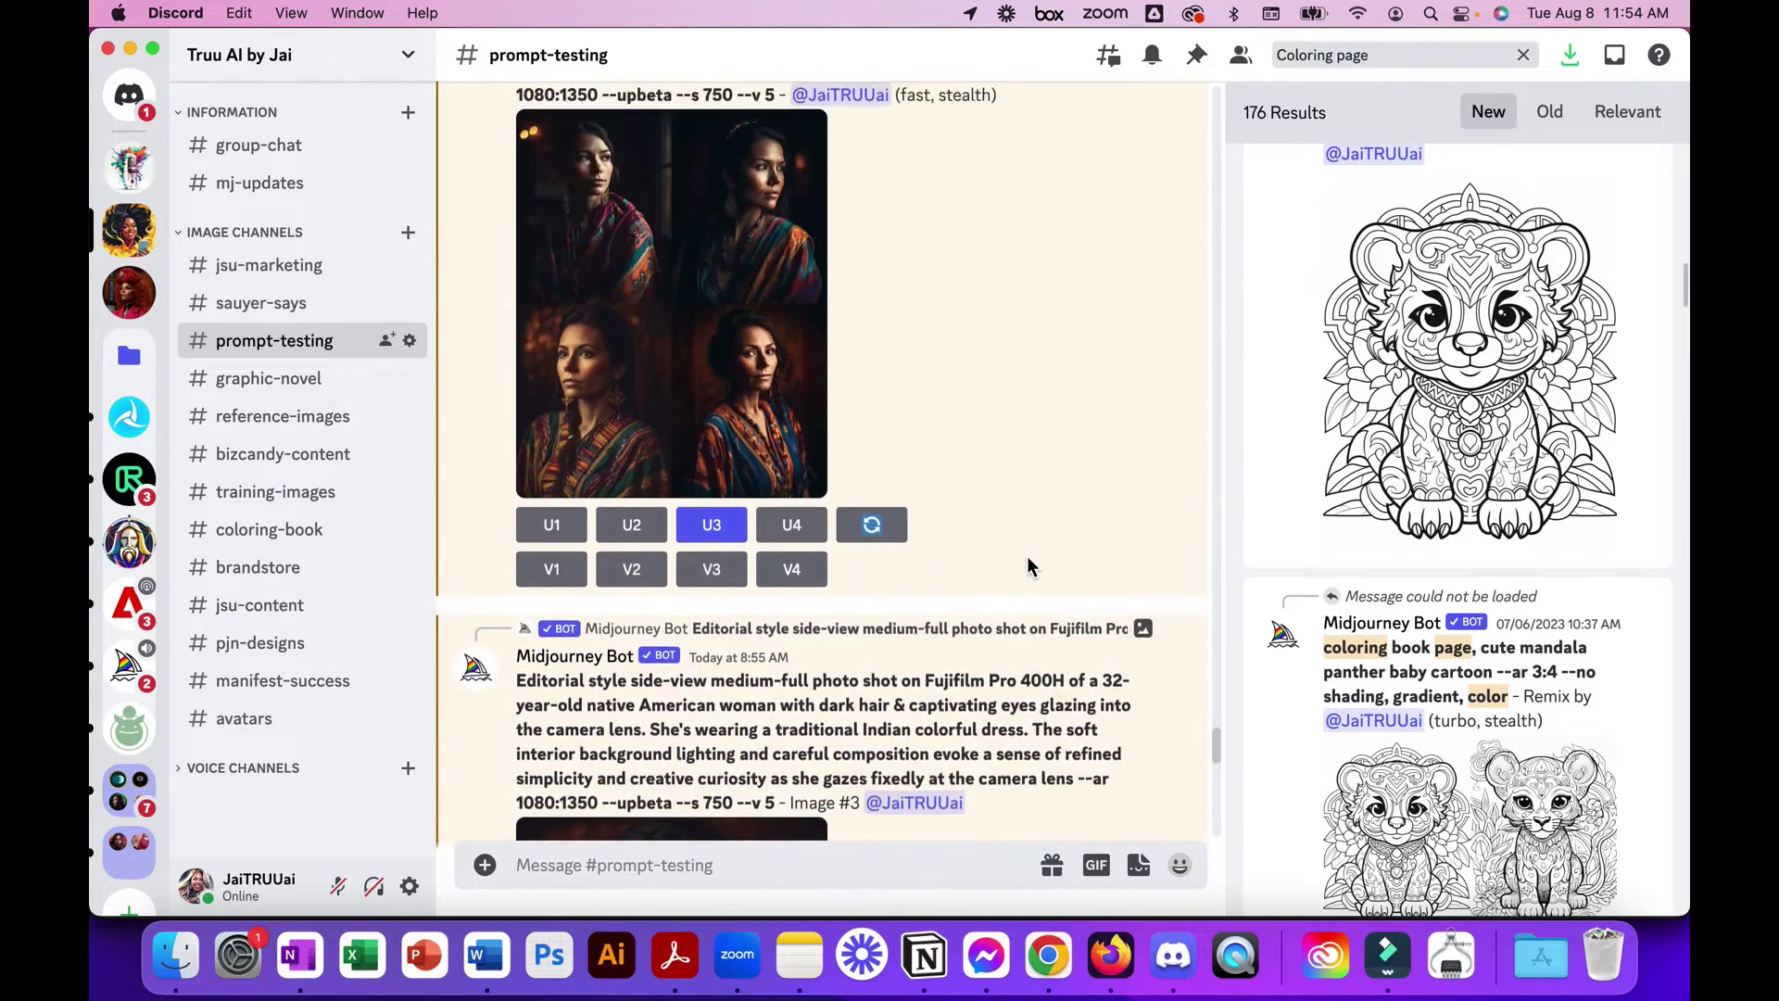
{"action": "scroll", "coordinate": [1028, 561], "scroll_direction": "up", "scroll_amount": 5}
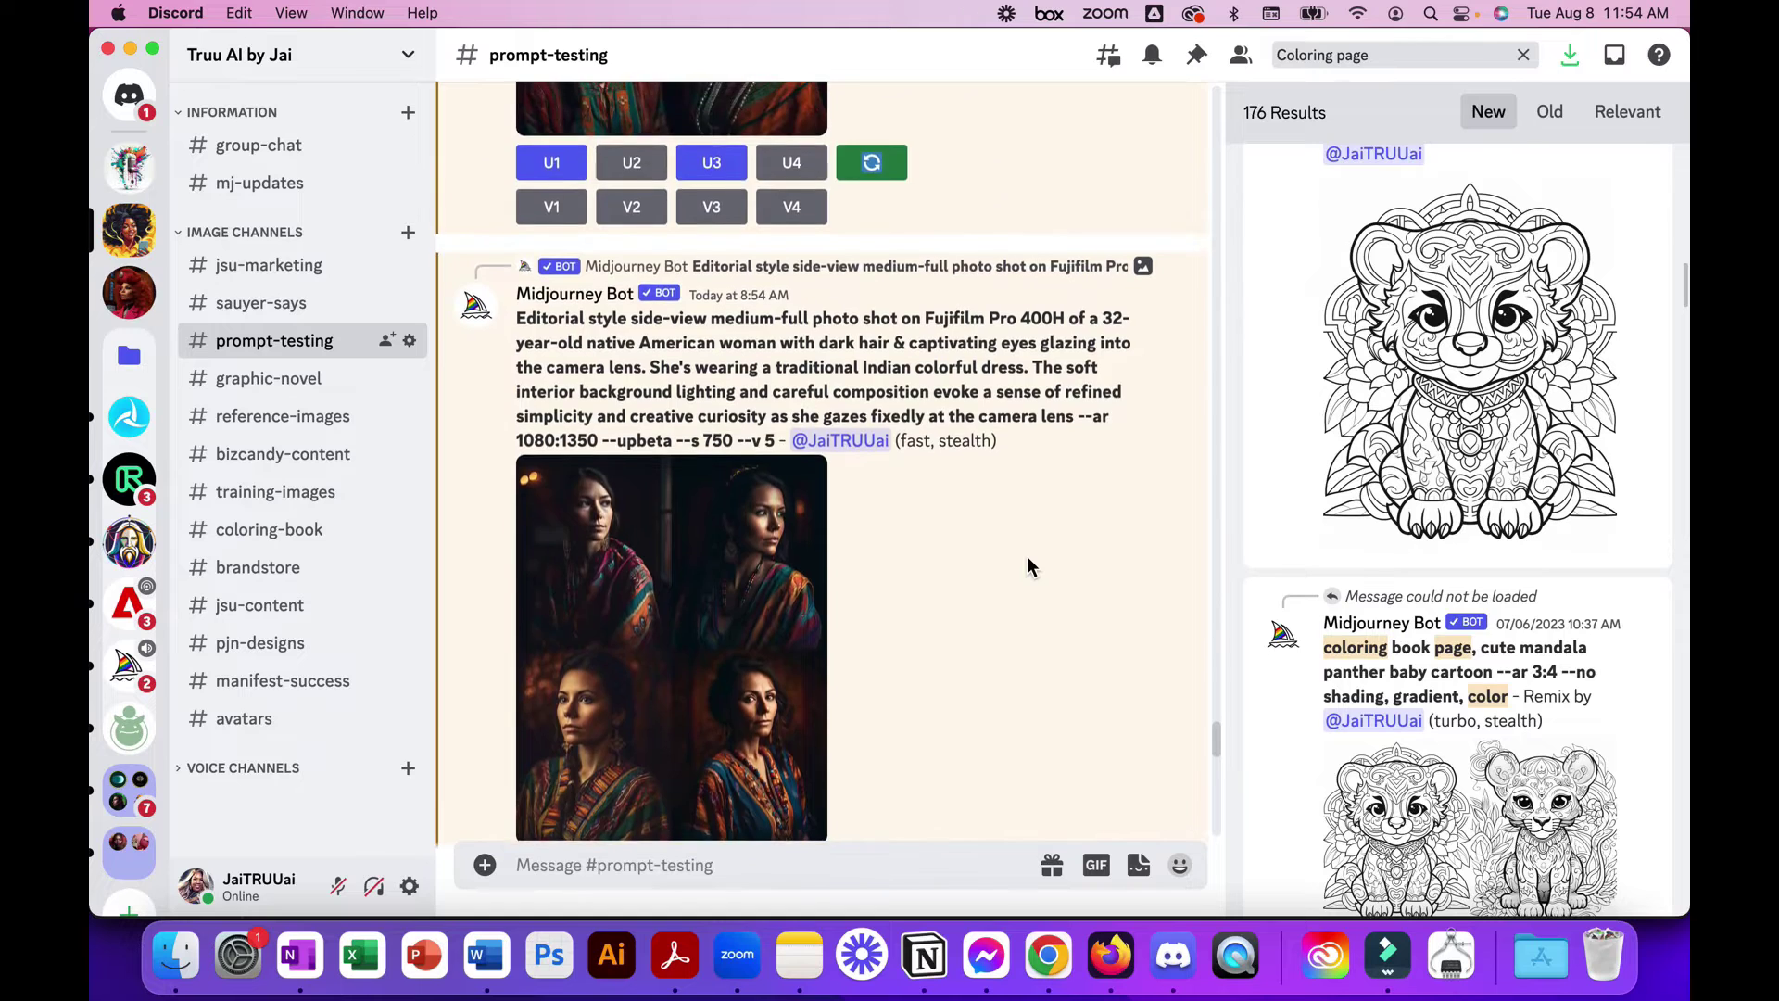
{"action": "scroll", "coordinate": [1026, 561], "scroll_direction": "up", "scroll_amount": 3}
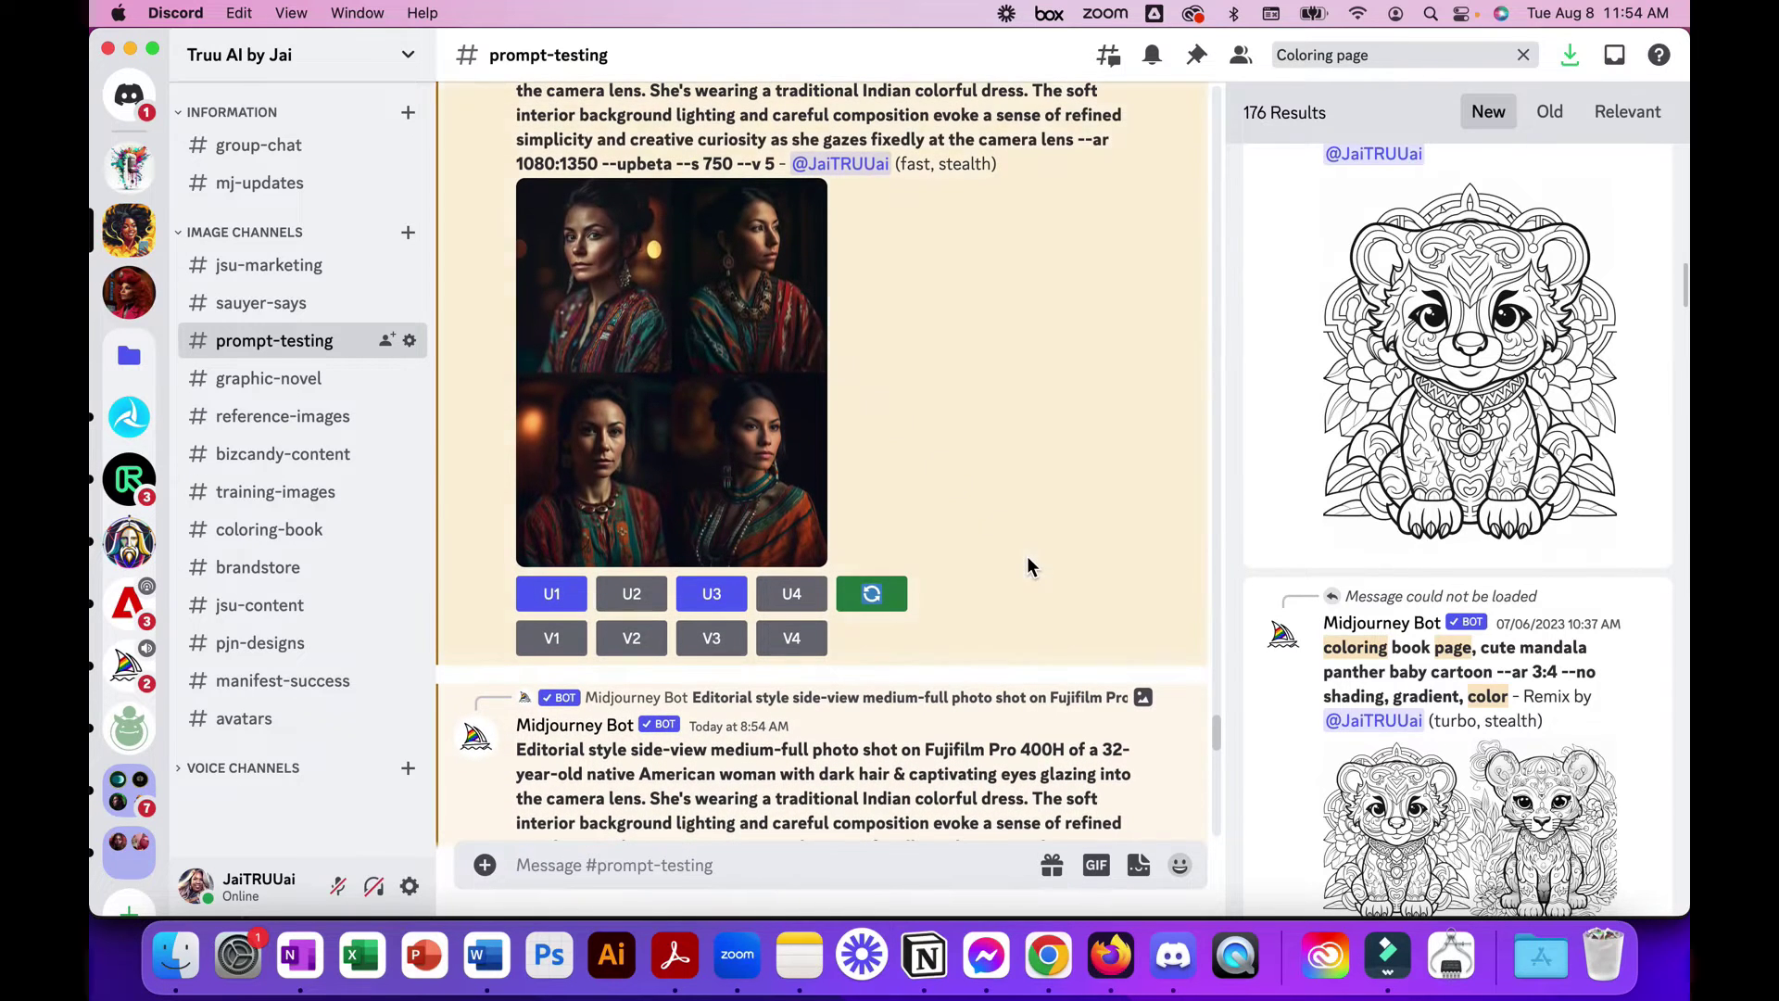
{"action": "scroll", "coordinate": [1028, 566], "scroll_direction": "up", "scroll_amount": 4}
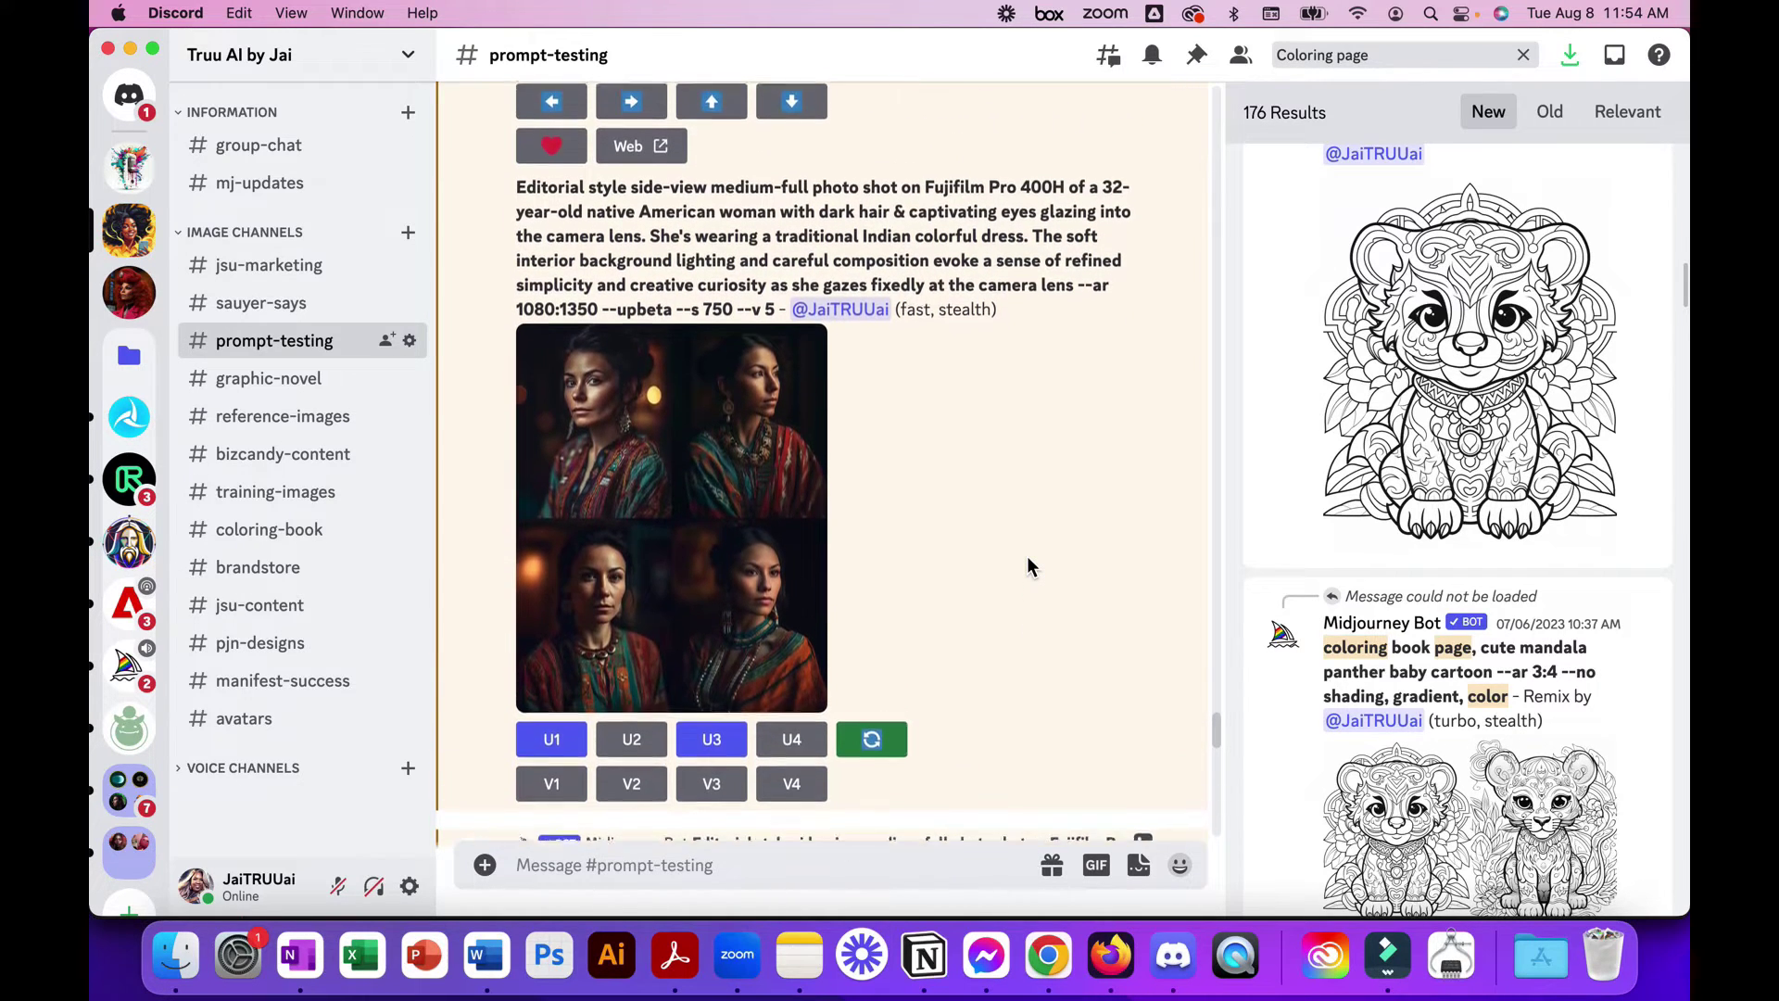
{"action": "scroll", "coordinate": [1030, 565], "scroll_direction": "up", "scroll_amount": 6}
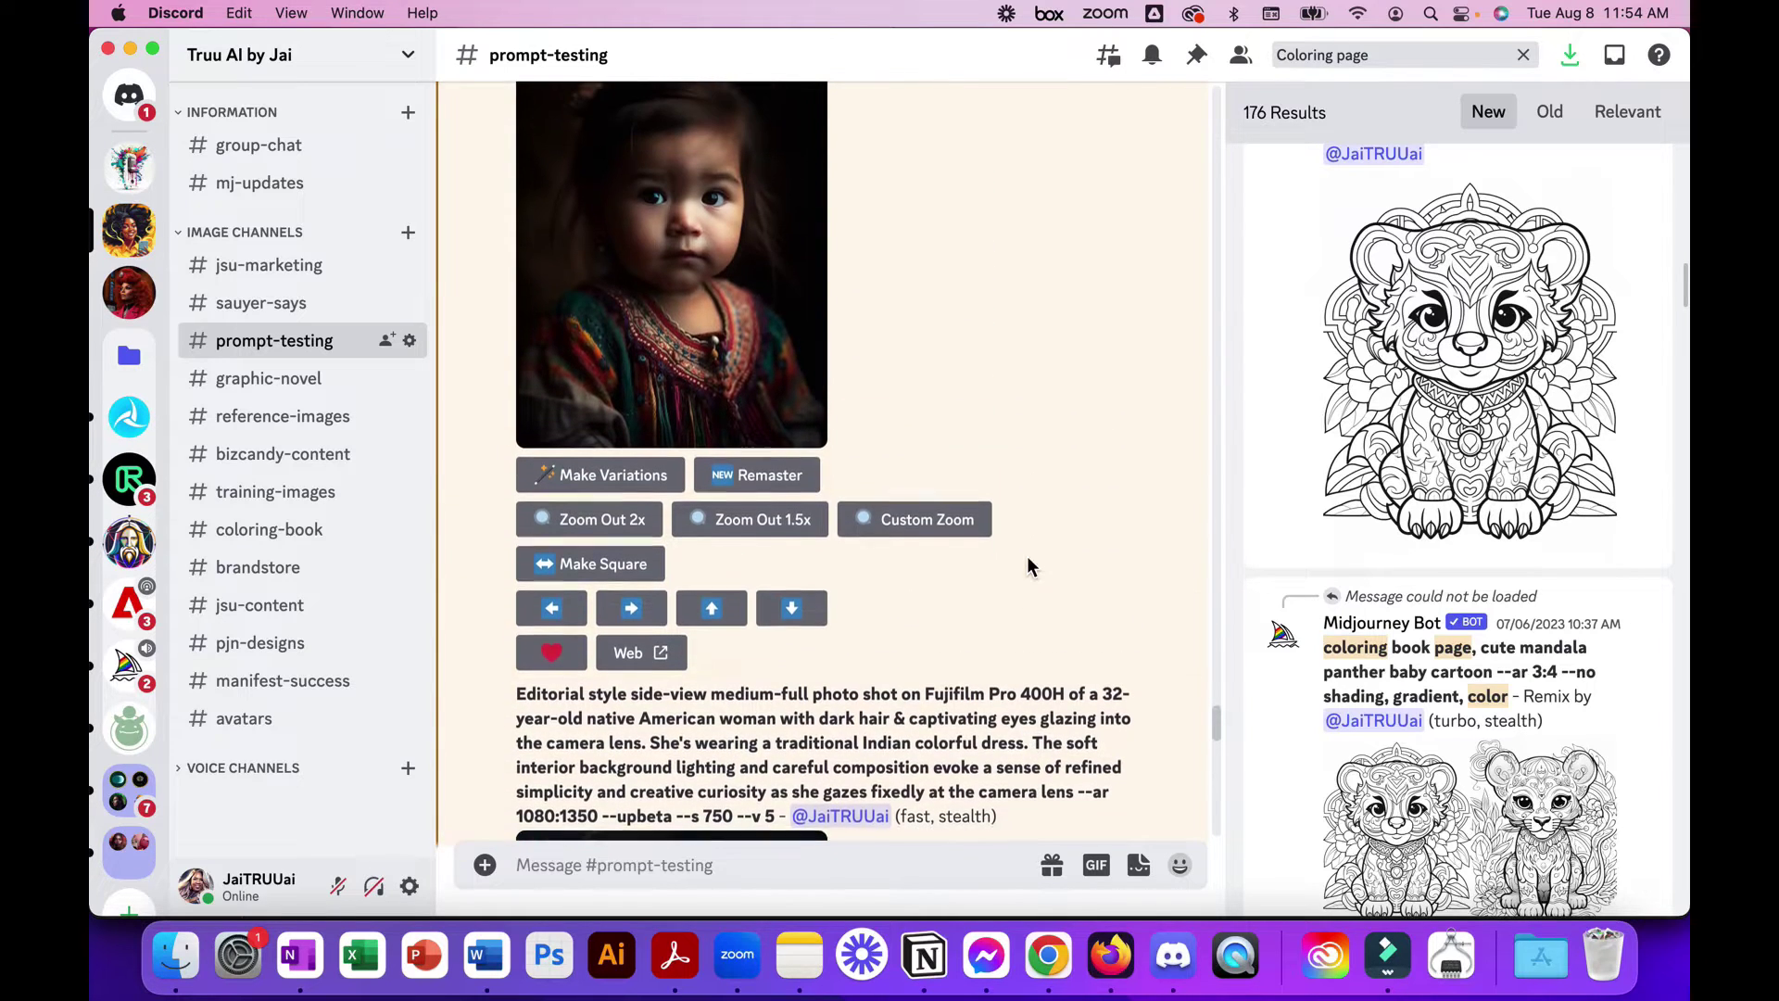
{"action": "scroll", "coordinate": [1027, 565], "scroll_direction": "up", "scroll_amount": 8}
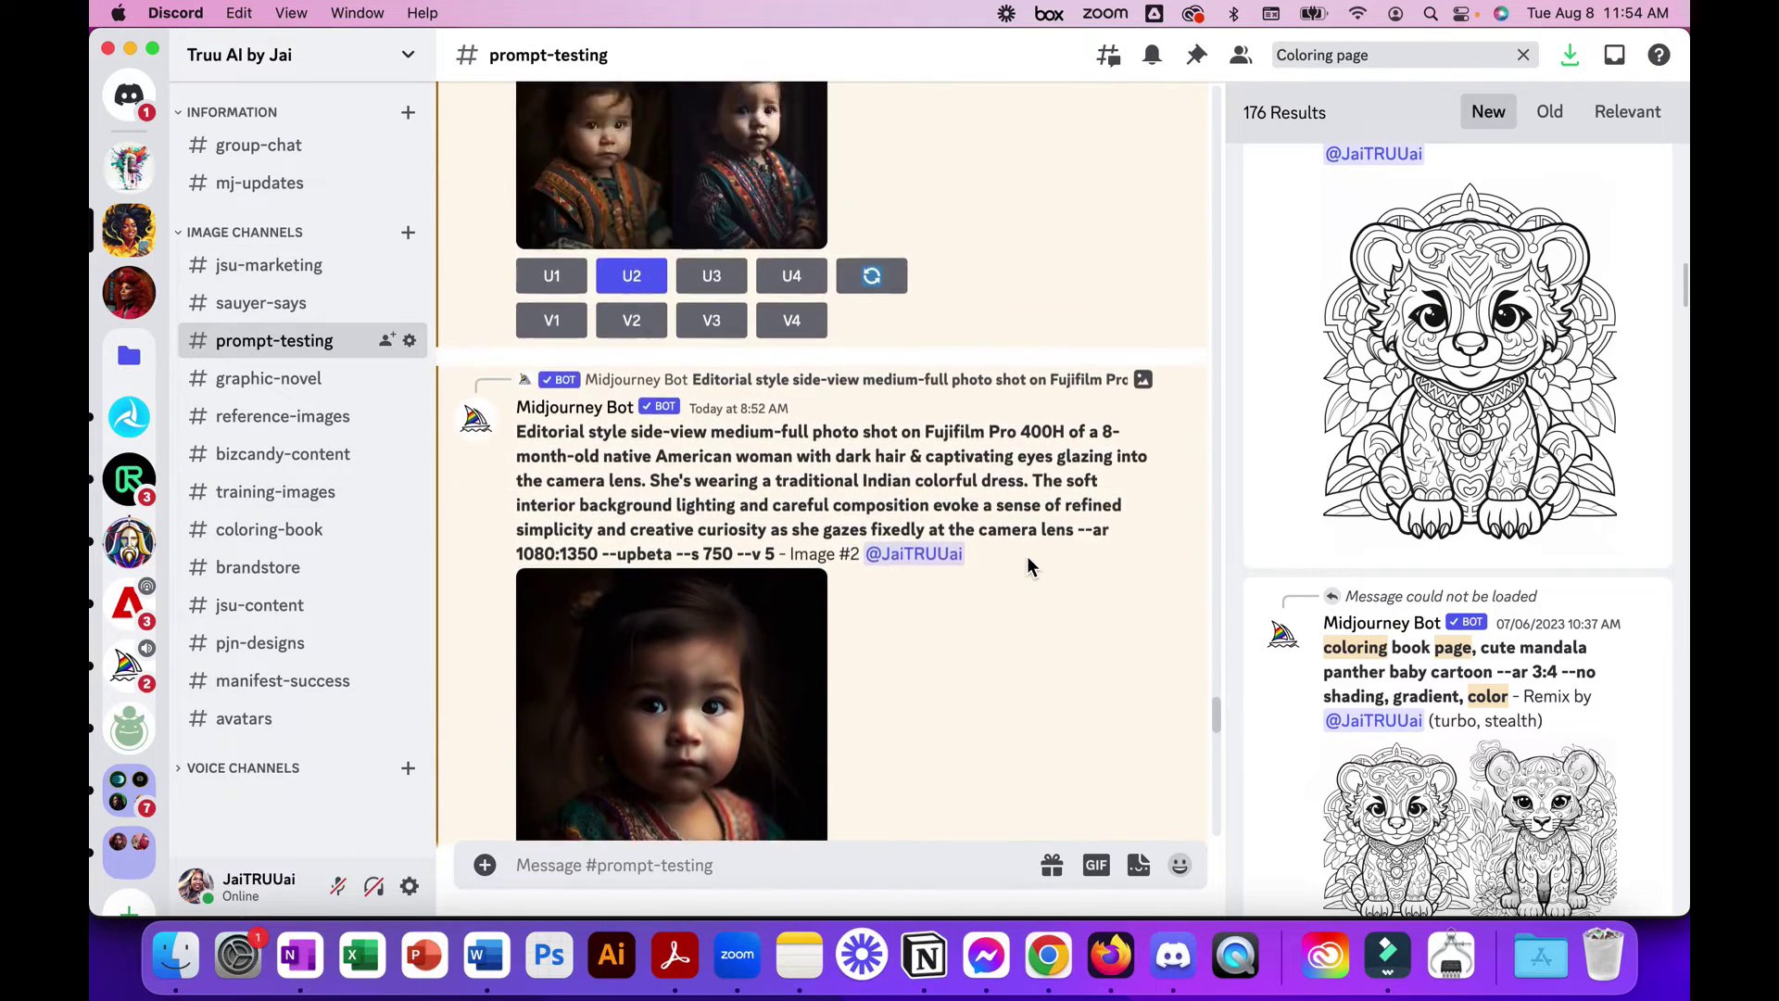
{"action": "scroll", "coordinate": [1026, 565], "scroll_direction": "up", "scroll_amount": 8}
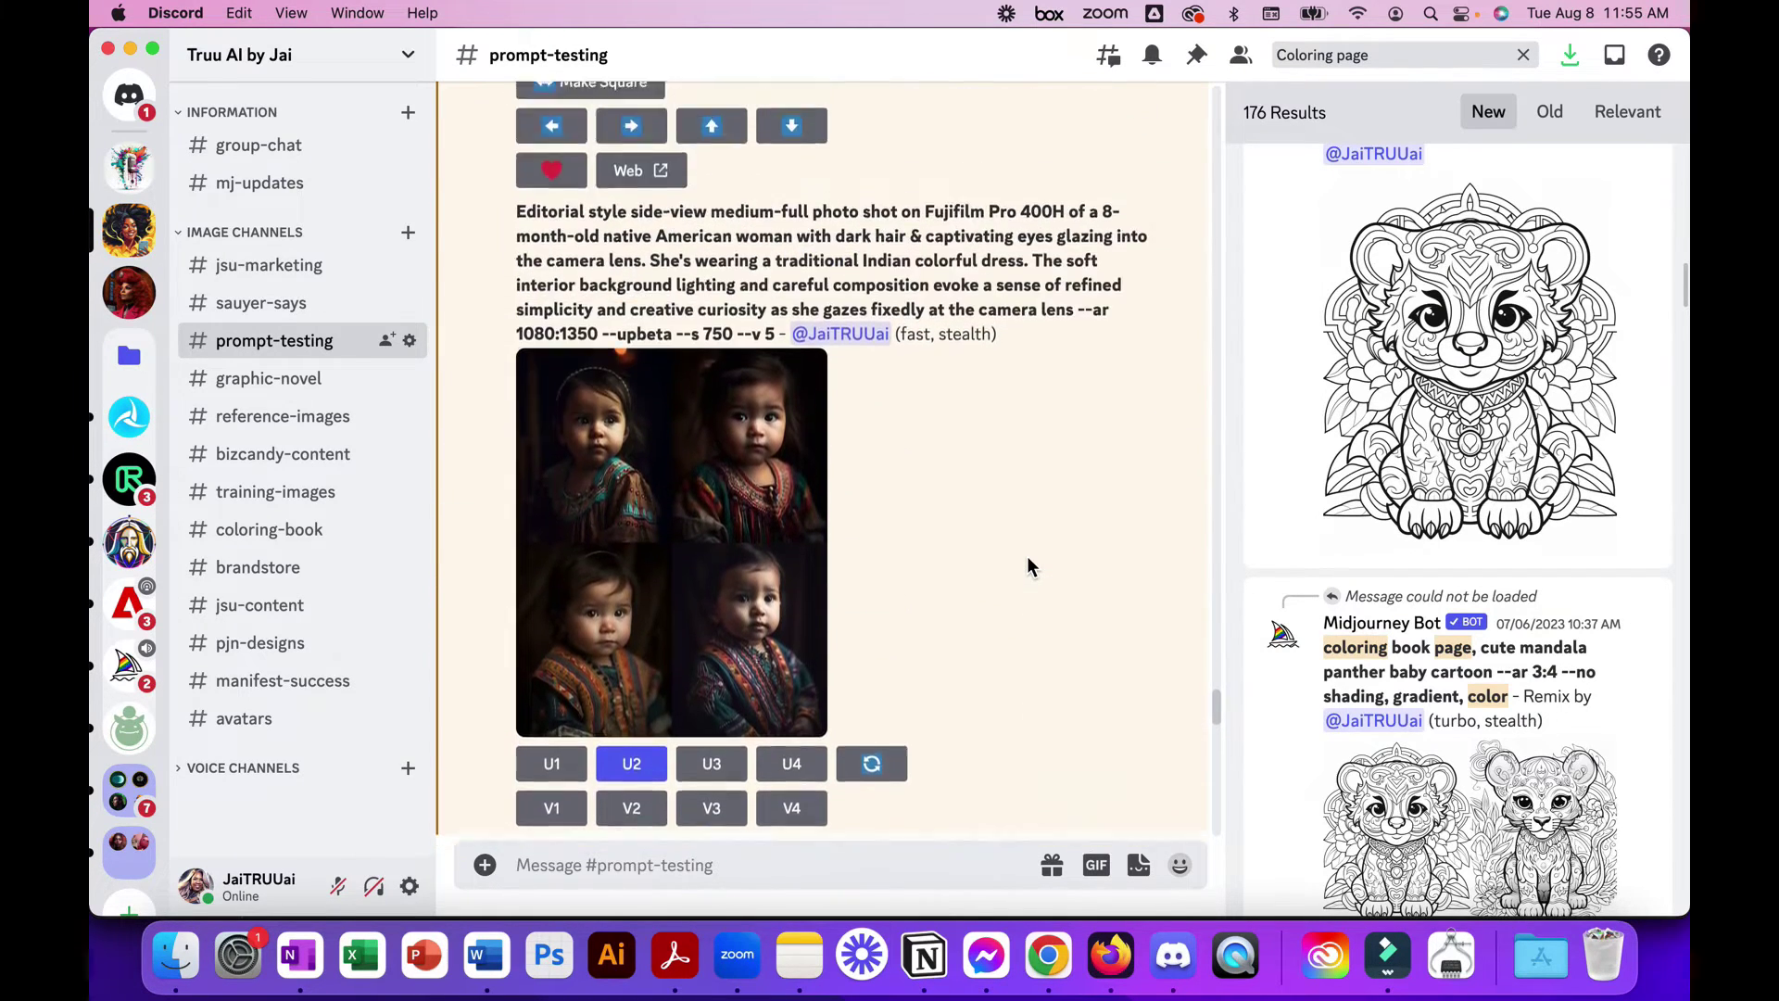
{"action": "scroll", "coordinate": [1026, 556], "scroll_direction": "up", "scroll_amount": 10}
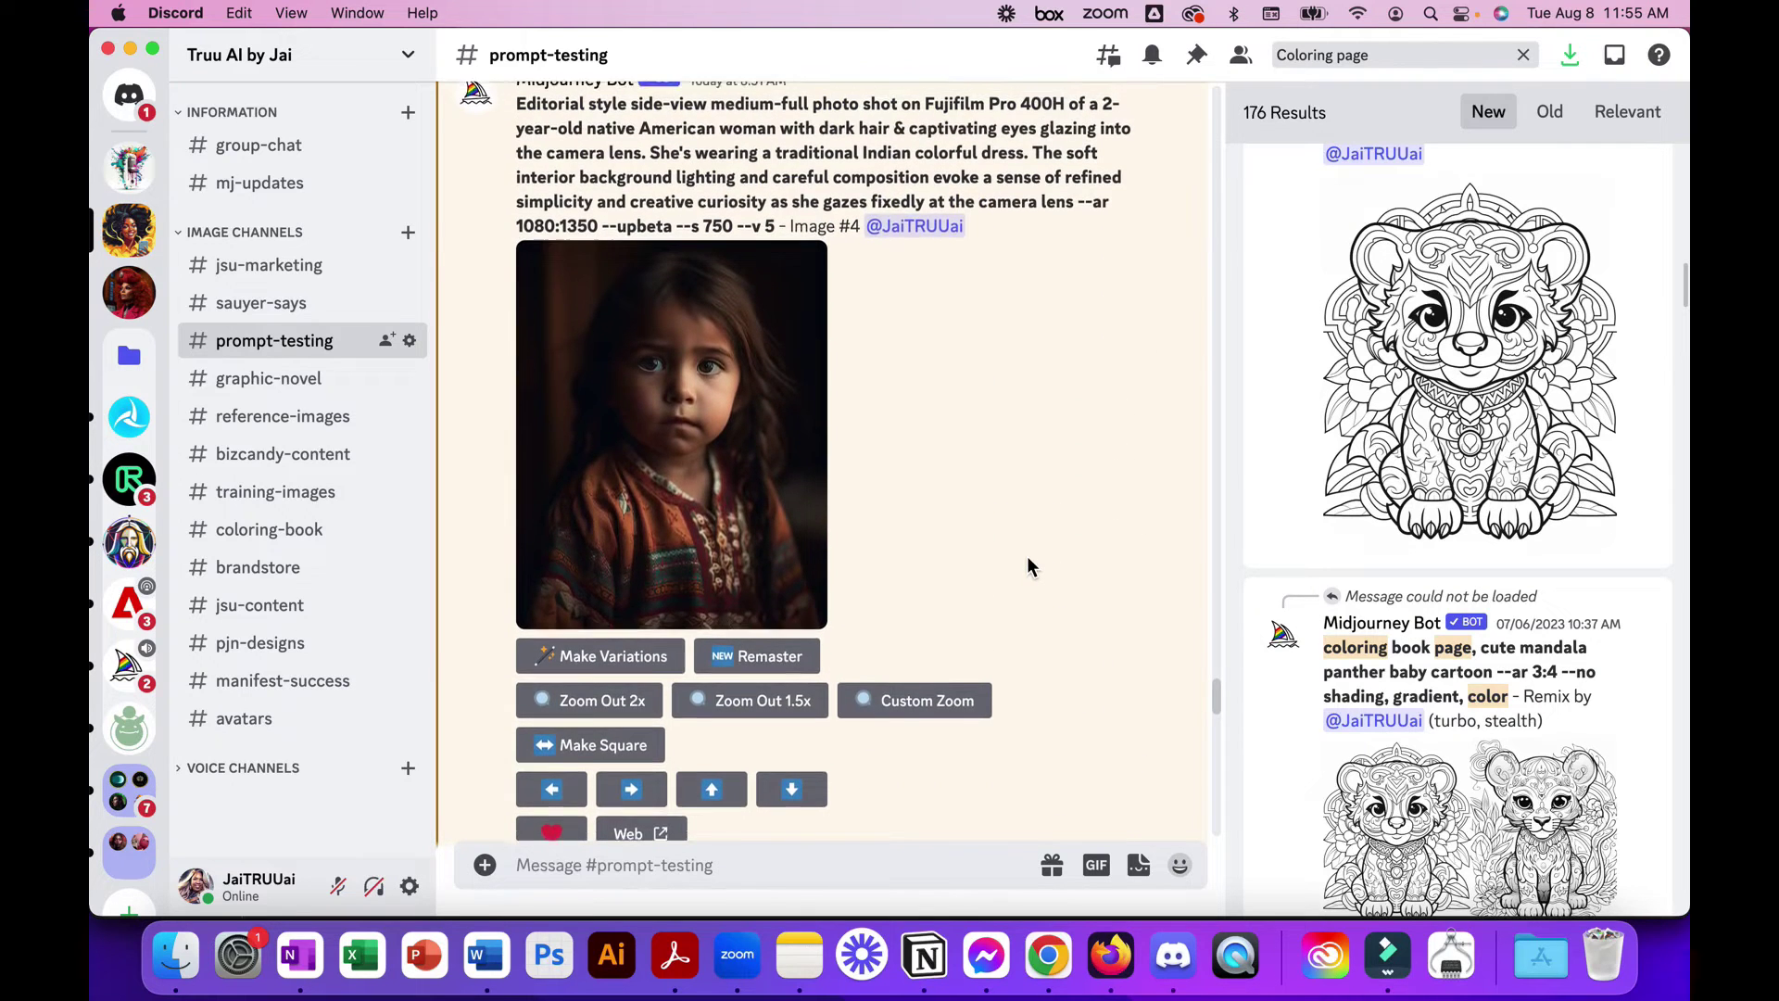
{"action": "scroll", "coordinate": [1027, 556], "scroll_direction": "up", "scroll_amount": 6}
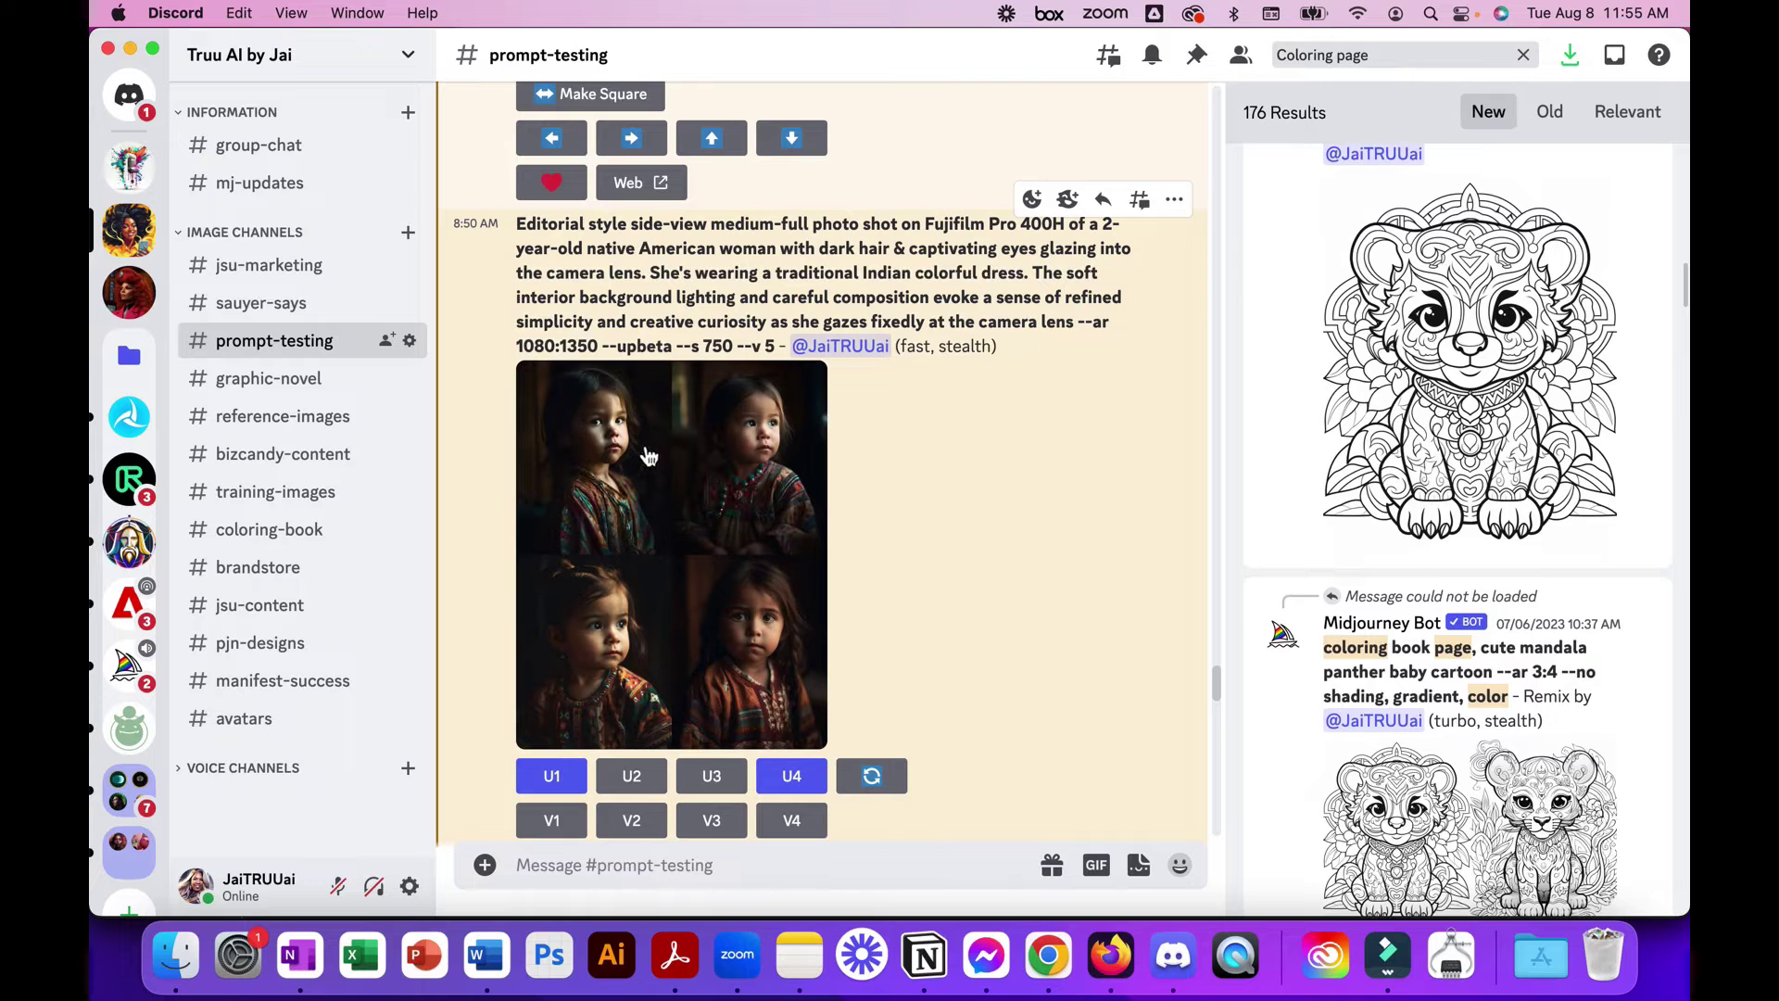
Step: View the 2-year-old image grid enlarged, close it, and look back to the original 5-year-old portrait grid
{"action": "left_click", "coordinate": [607, 454]}
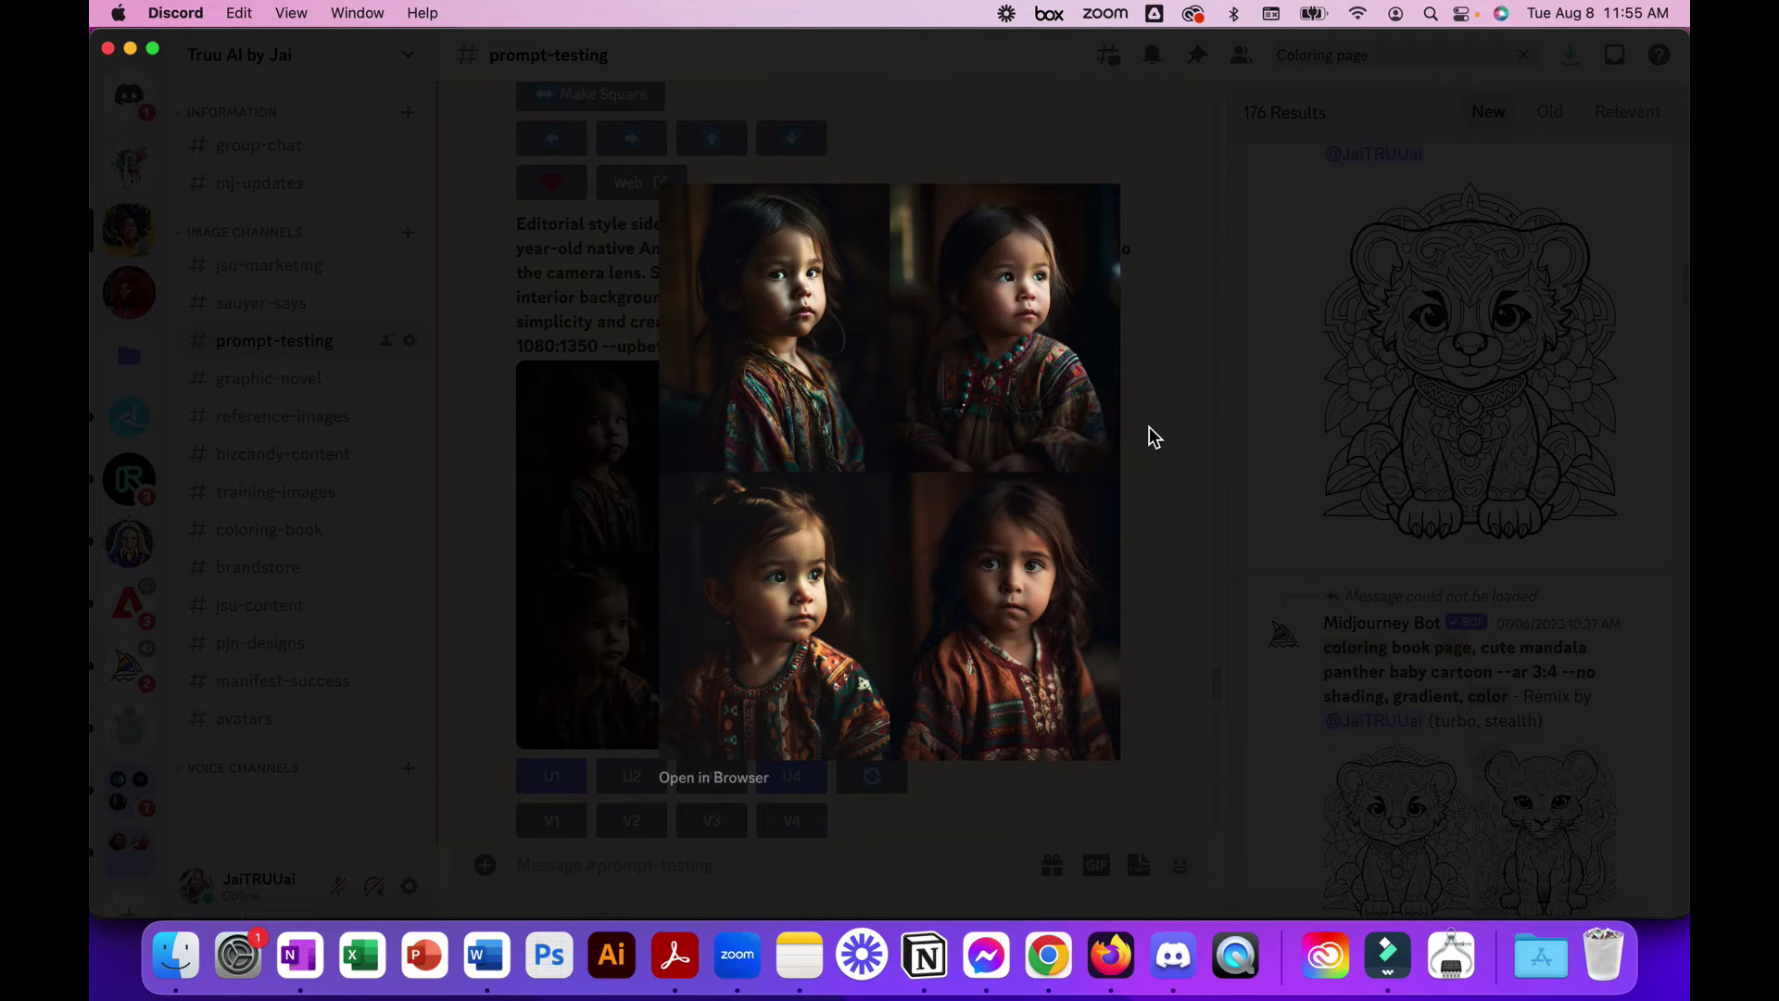
{"action": "left_click", "coordinate": [1149, 428]}
{"action": "scroll", "coordinate": [956, 474], "scroll_direction": "up", "scroll_amount": 4}
{"action": "scroll", "coordinate": [956, 476], "scroll_direction": "up", "scroll_amount": 7}
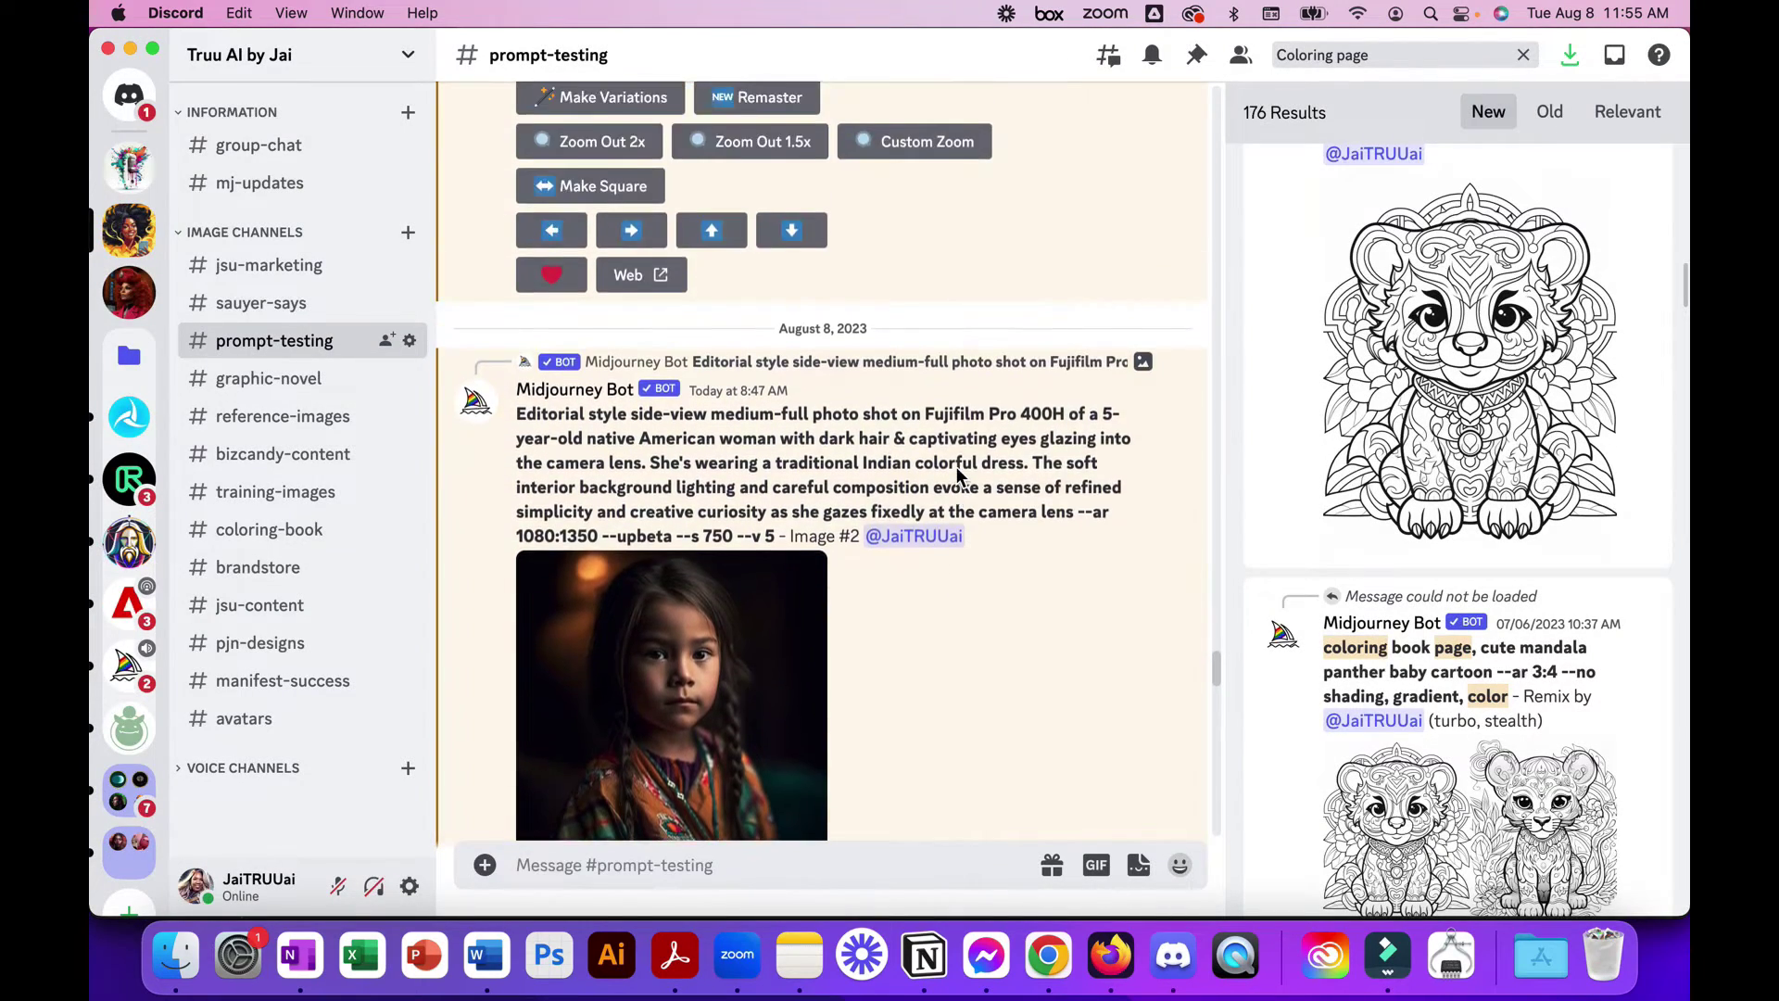
{"action": "scroll", "coordinate": [956, 469], "scroll_direction": "up", "scroll_amount": 8}
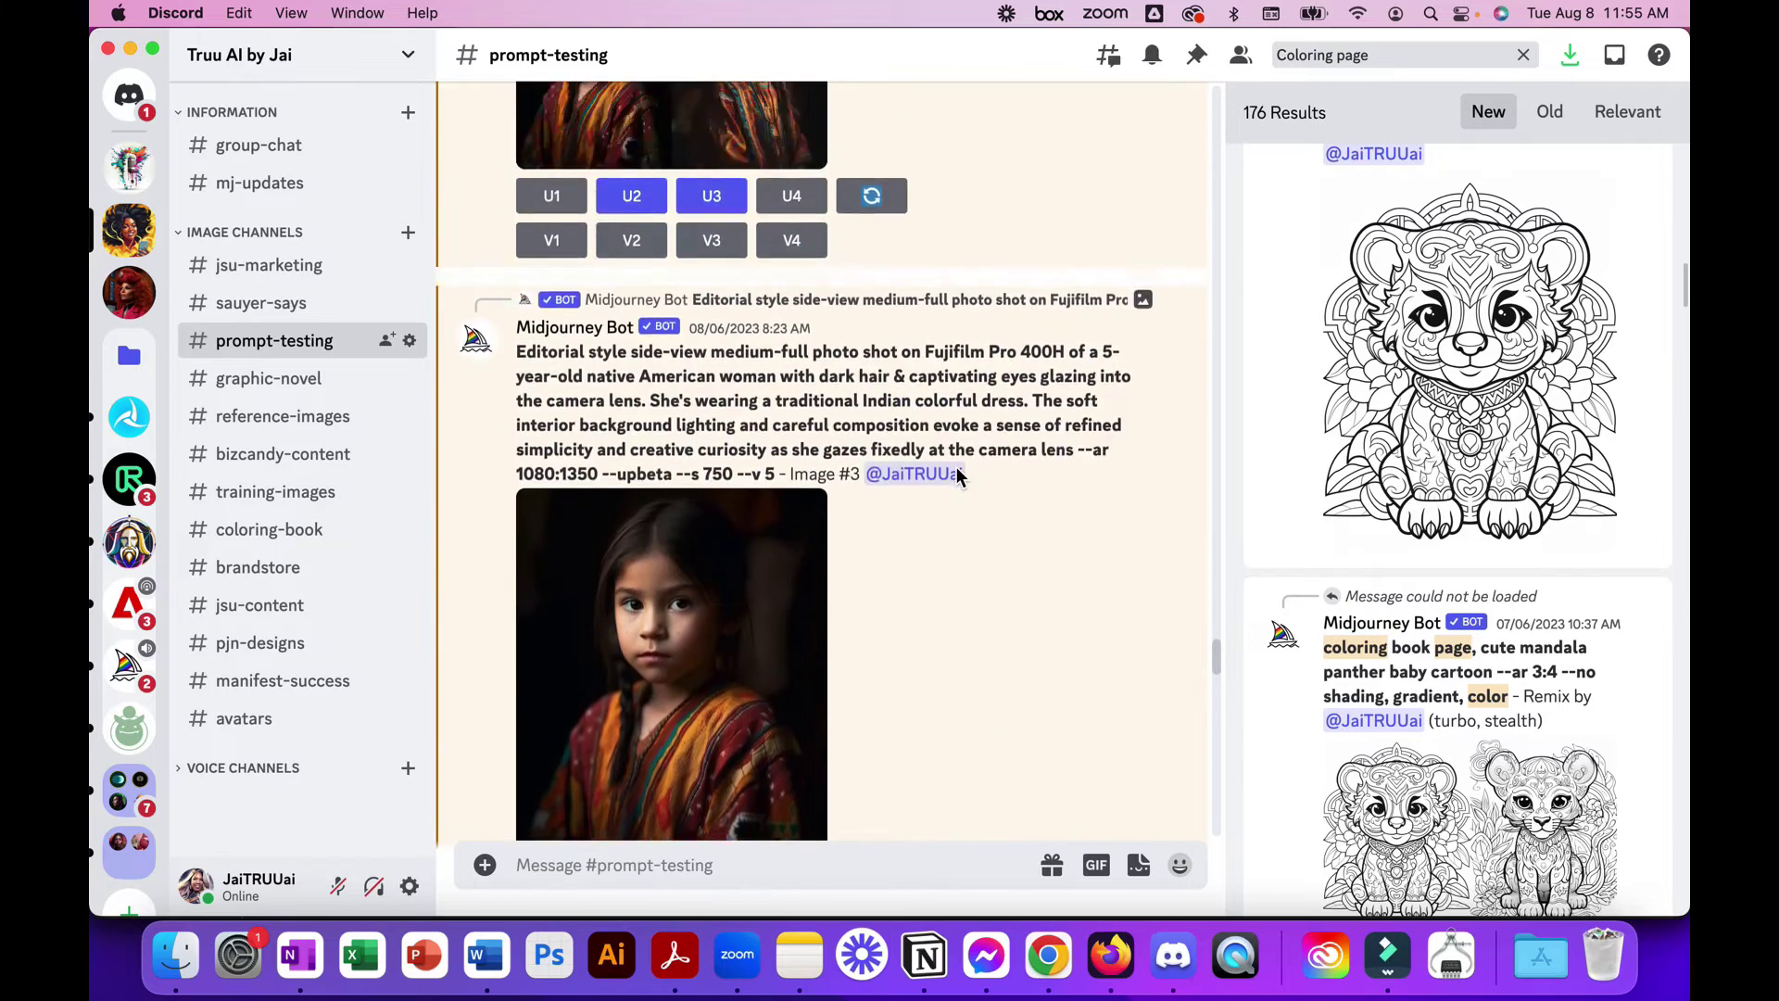
{"action": "scroll", "coordinate": [956, 476], "scroll_direction": "up", "scroll_amount": 5}
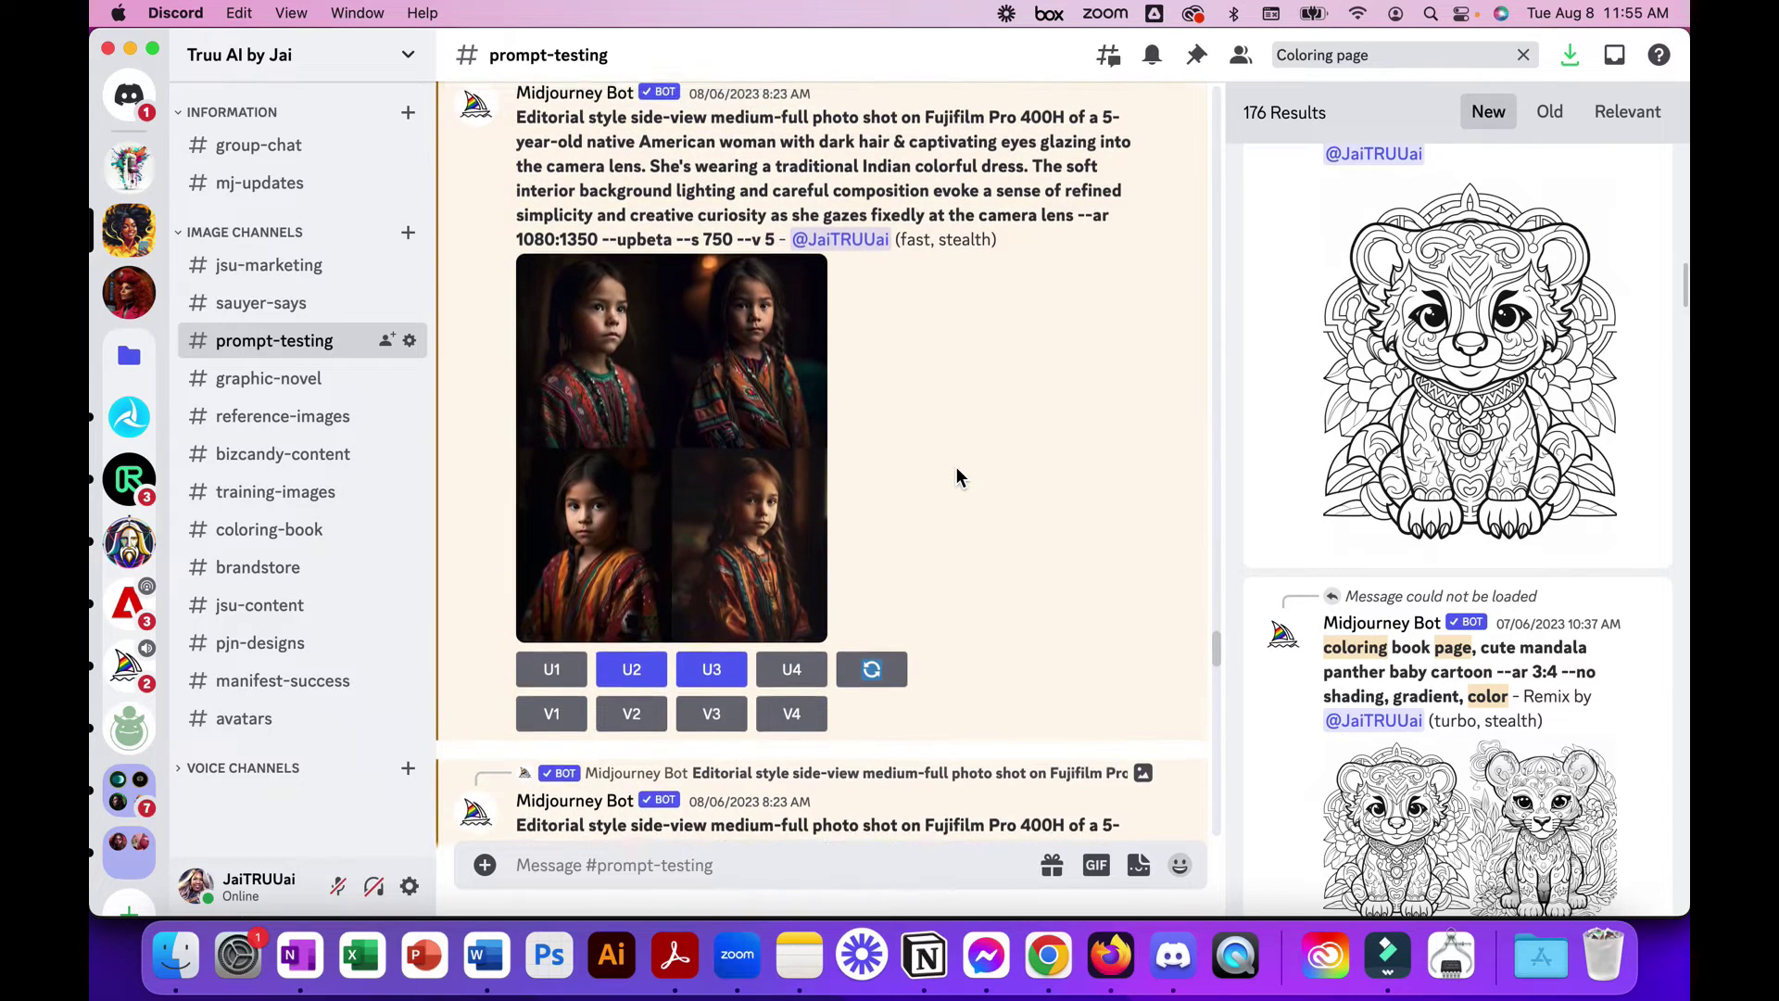
{"action": "scroll", "coordinate": [956, 476], "scroll_direction": "up", "scroll_amount": 1}
{"action": "scroll", "coordinate": [956, 476], "scroll_direction": "down", "scroll_amount": 1}
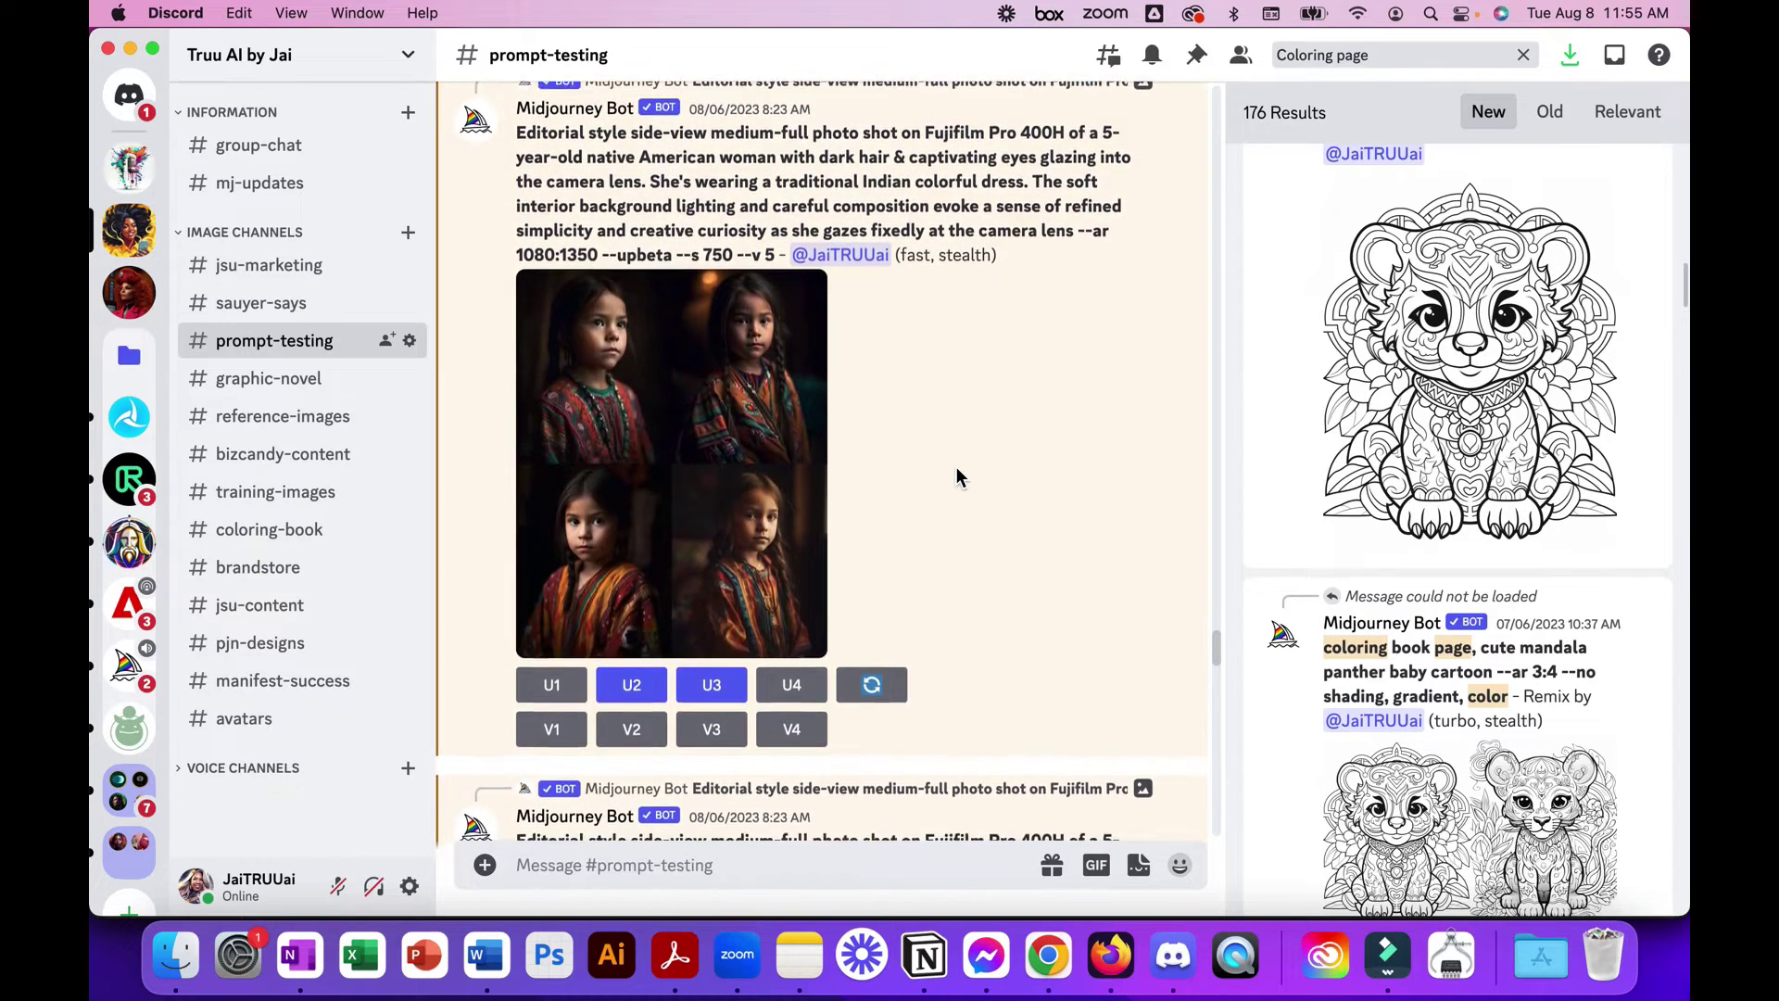
Step: Compare the generated portraits in chronological order, from the 5-year-old through the 2-year-old to the 8-month-old versions
{"action": "scroll", "coordinate": [956, 469], "scroll_direction": "down", "scroll_amount": 4}
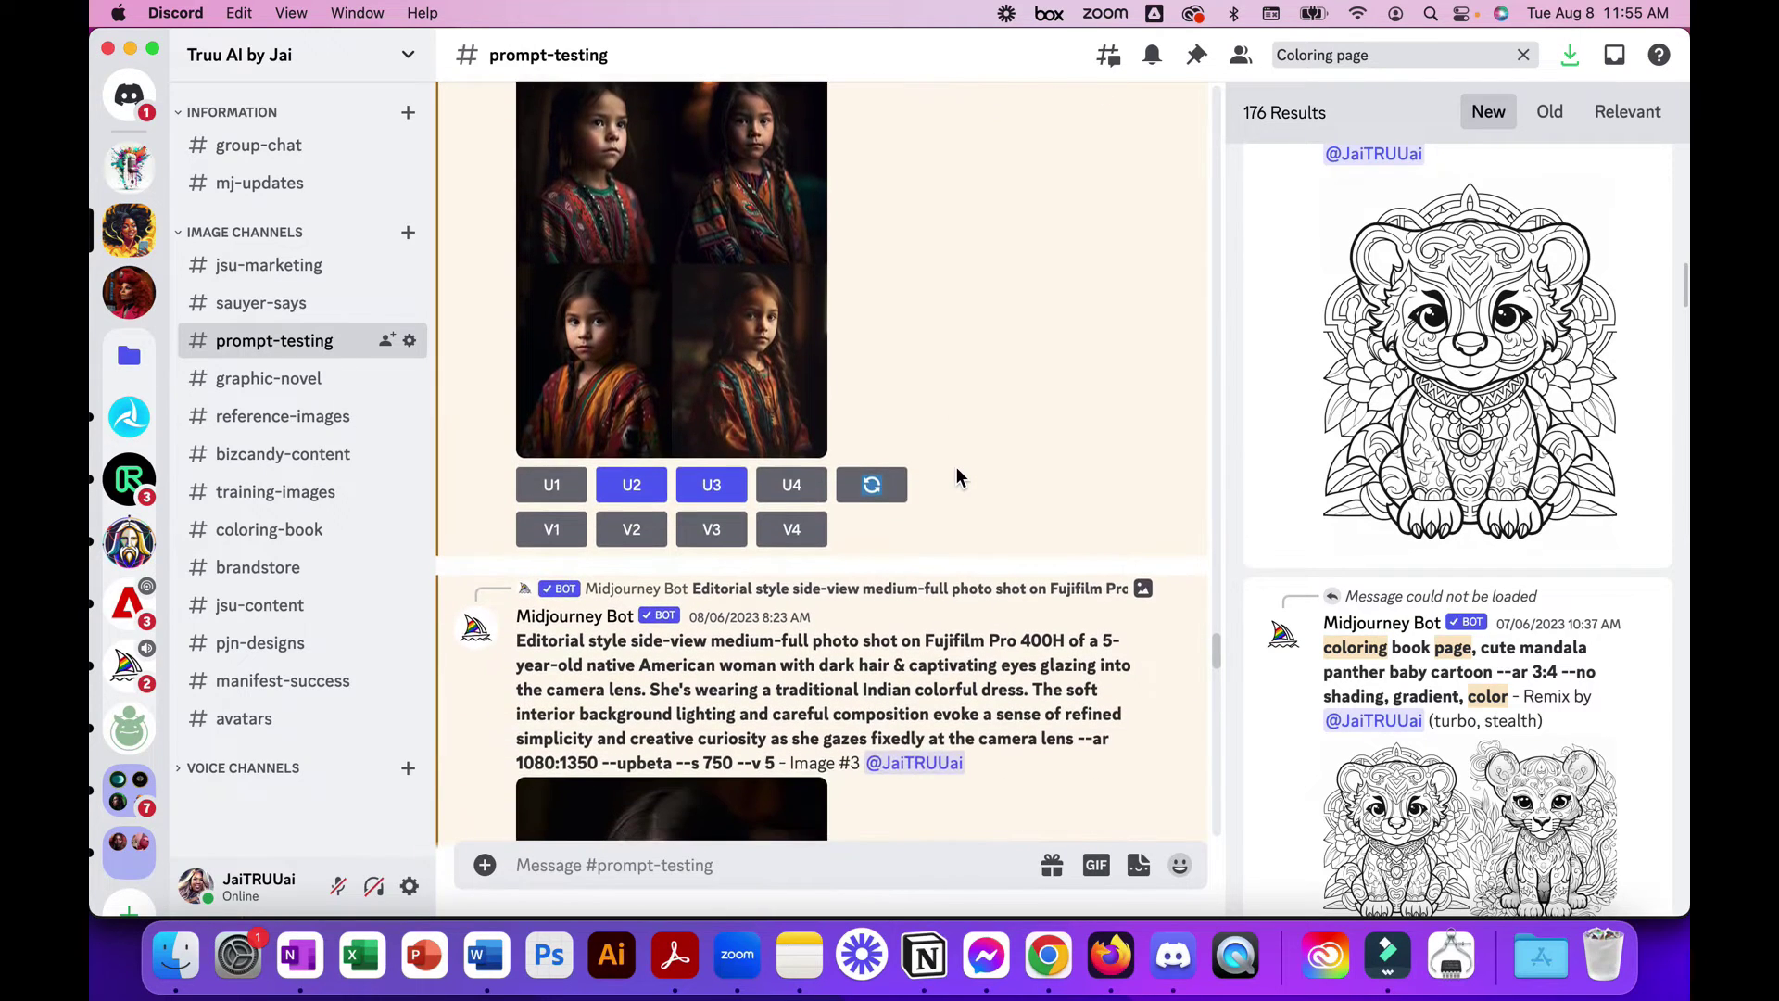
{"action": "scroll", "coordinate": [957, 478], "scroll_direction": "down", "scroll_amount": 4}
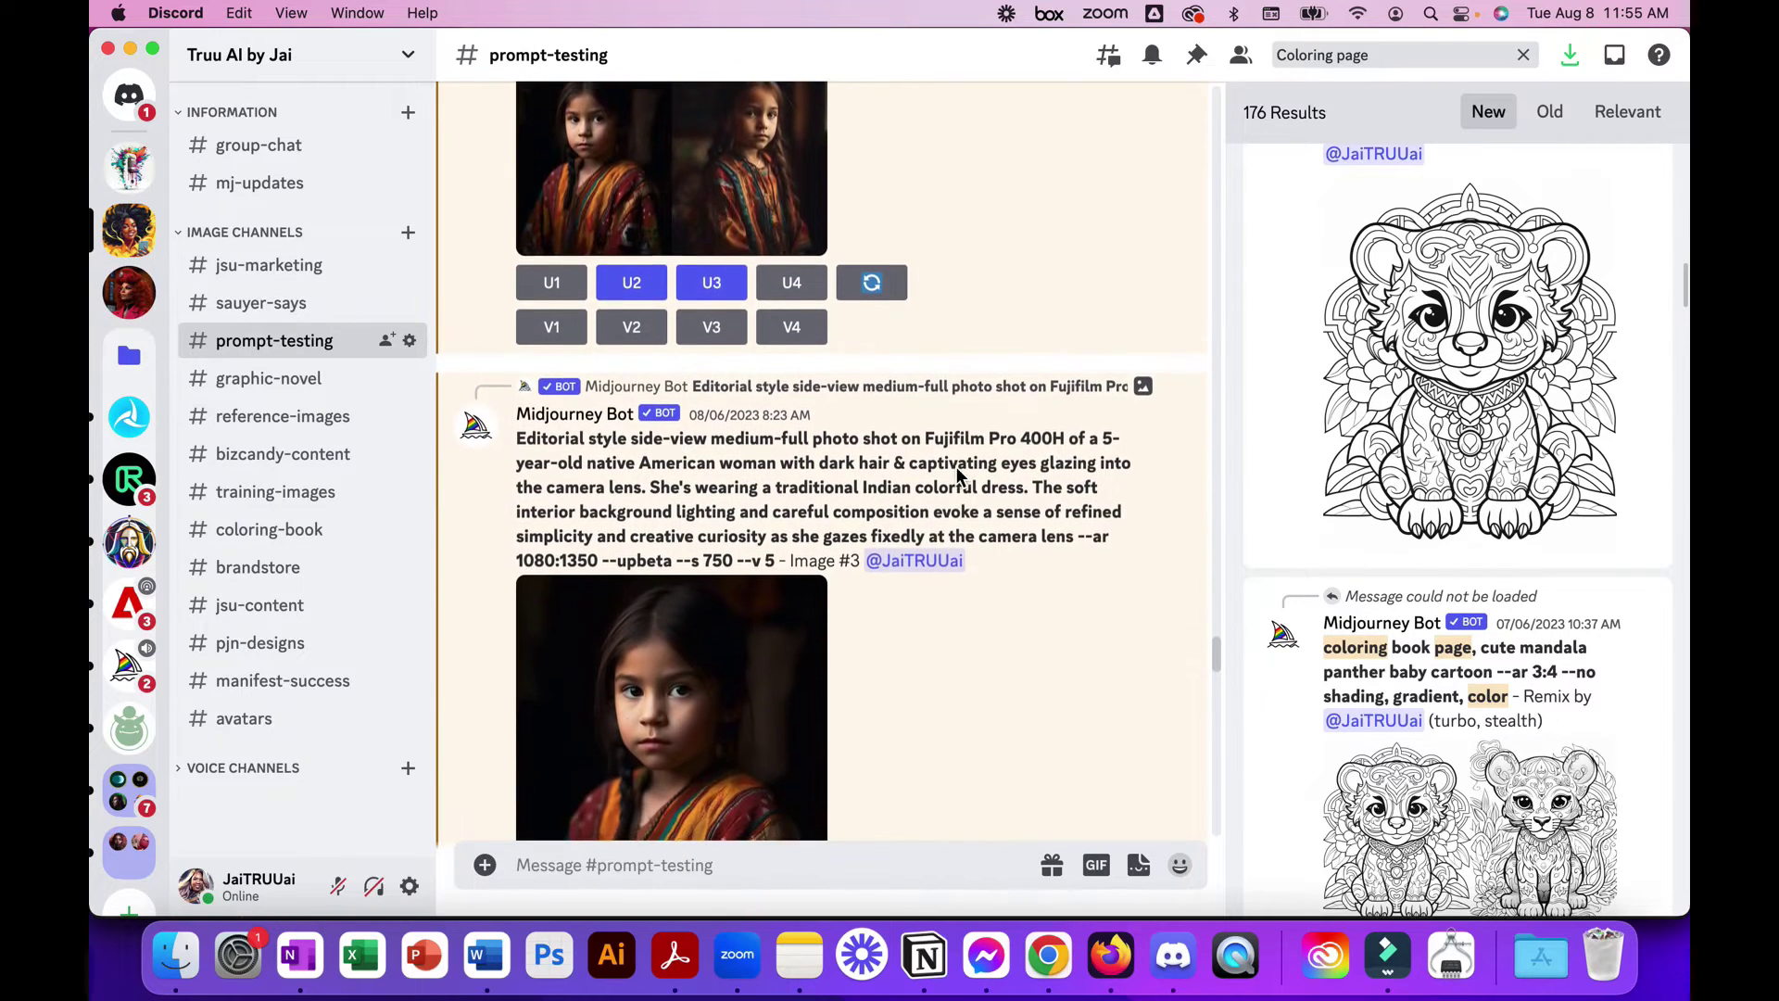
{"action": "scroll", "coordinate": [957, 474], "scroll_direction": "down", "scroll_amount": 5}
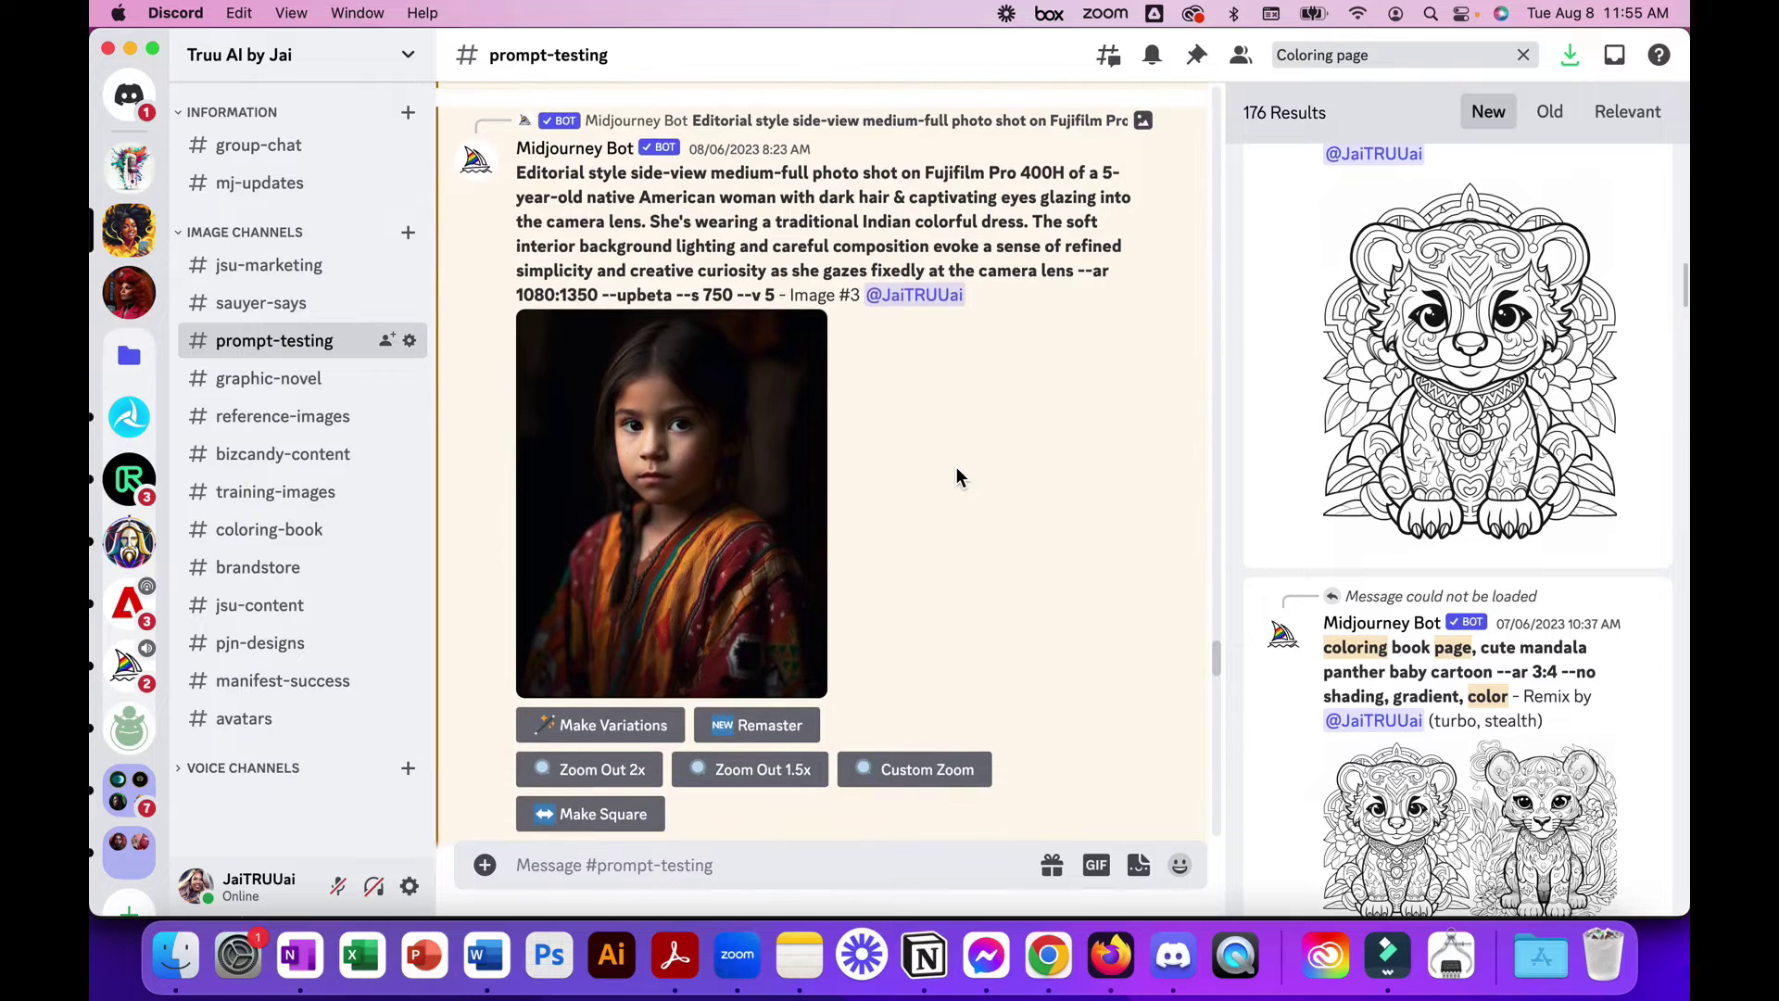
{"action": "scroll", "coordinate": [957, 477], "scroll_direction": "down", "scroll_amount": 13}
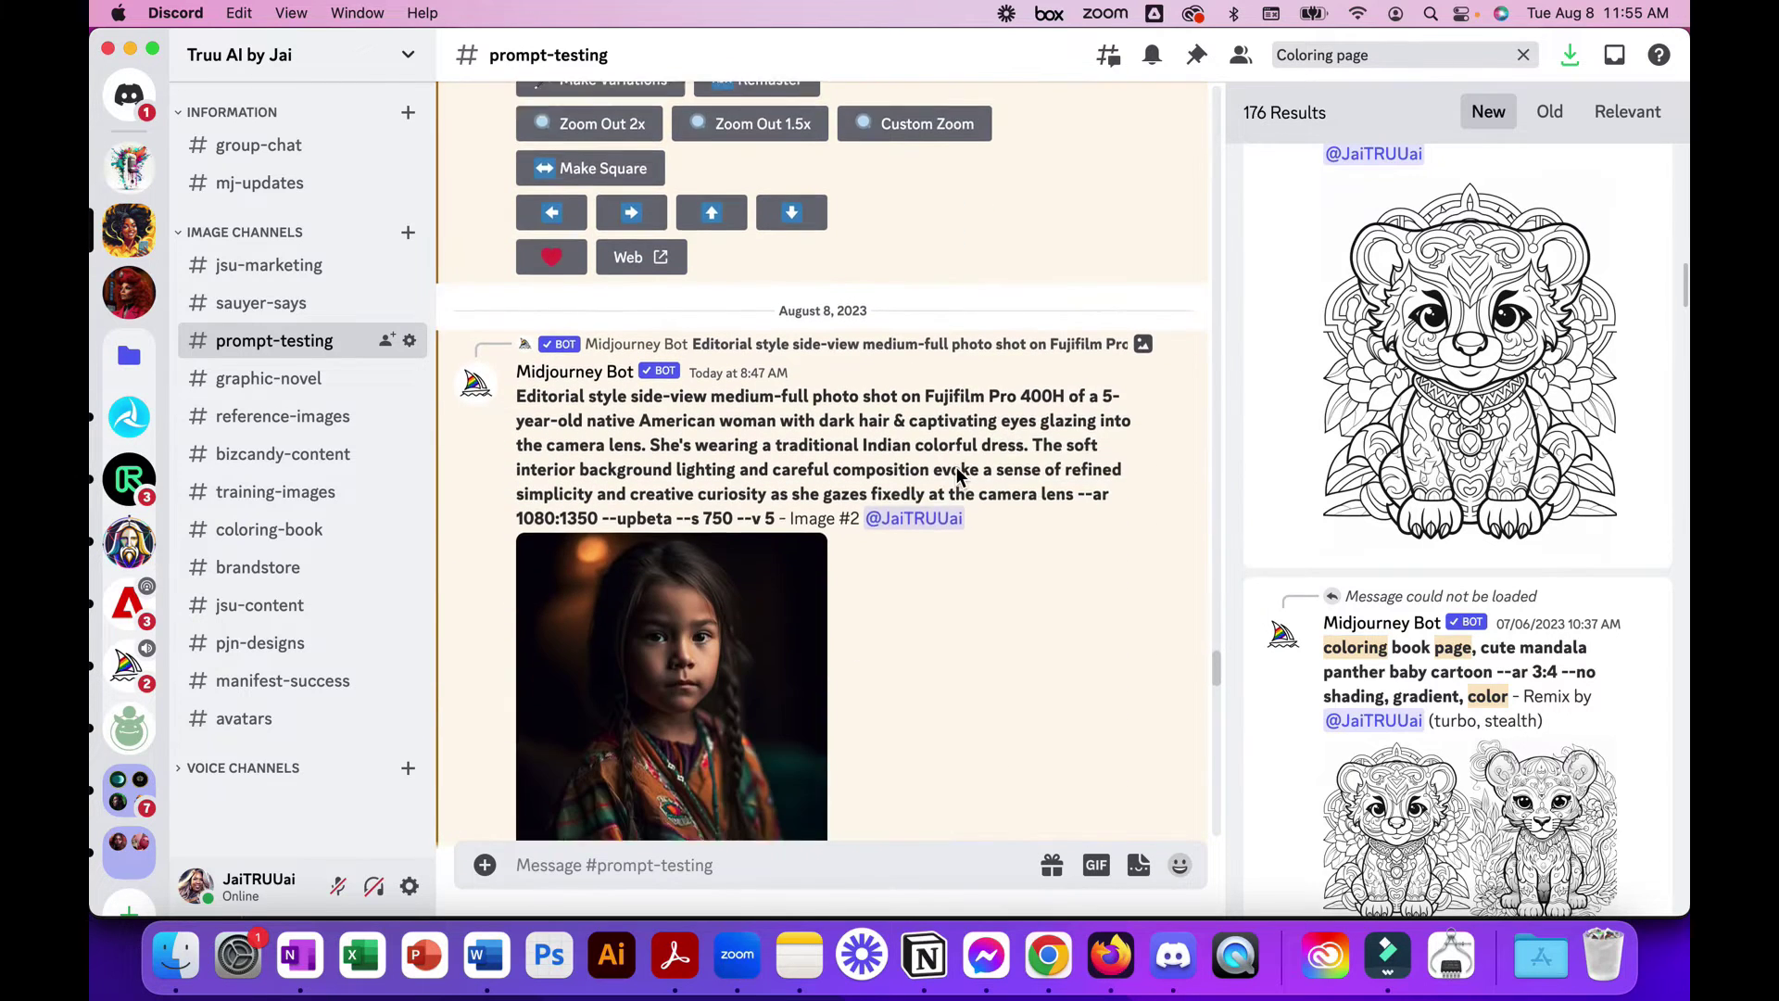
{"action": "scroll", "coordinate": [957, 474], "scroll_direction": "down", "scroll_amount": 10}
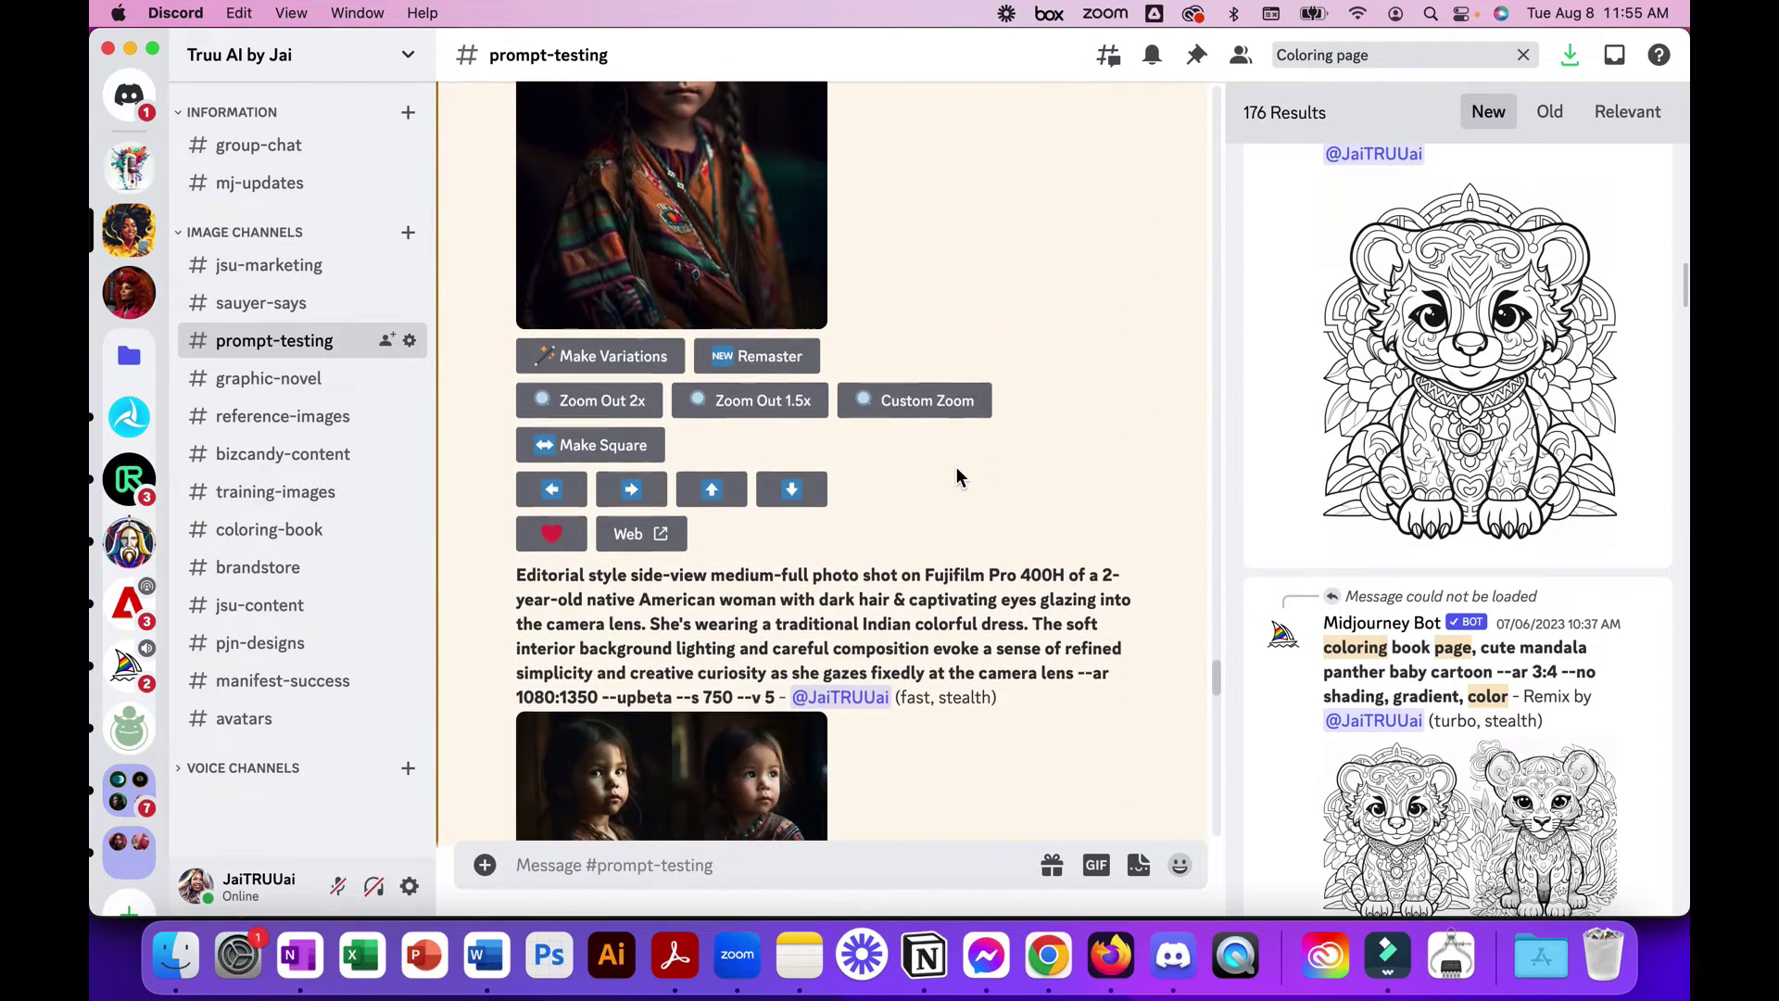
{"action": "scroll", "coordinate": [957, 477], "scroll_direction": "down", "scroll_amount": 3}
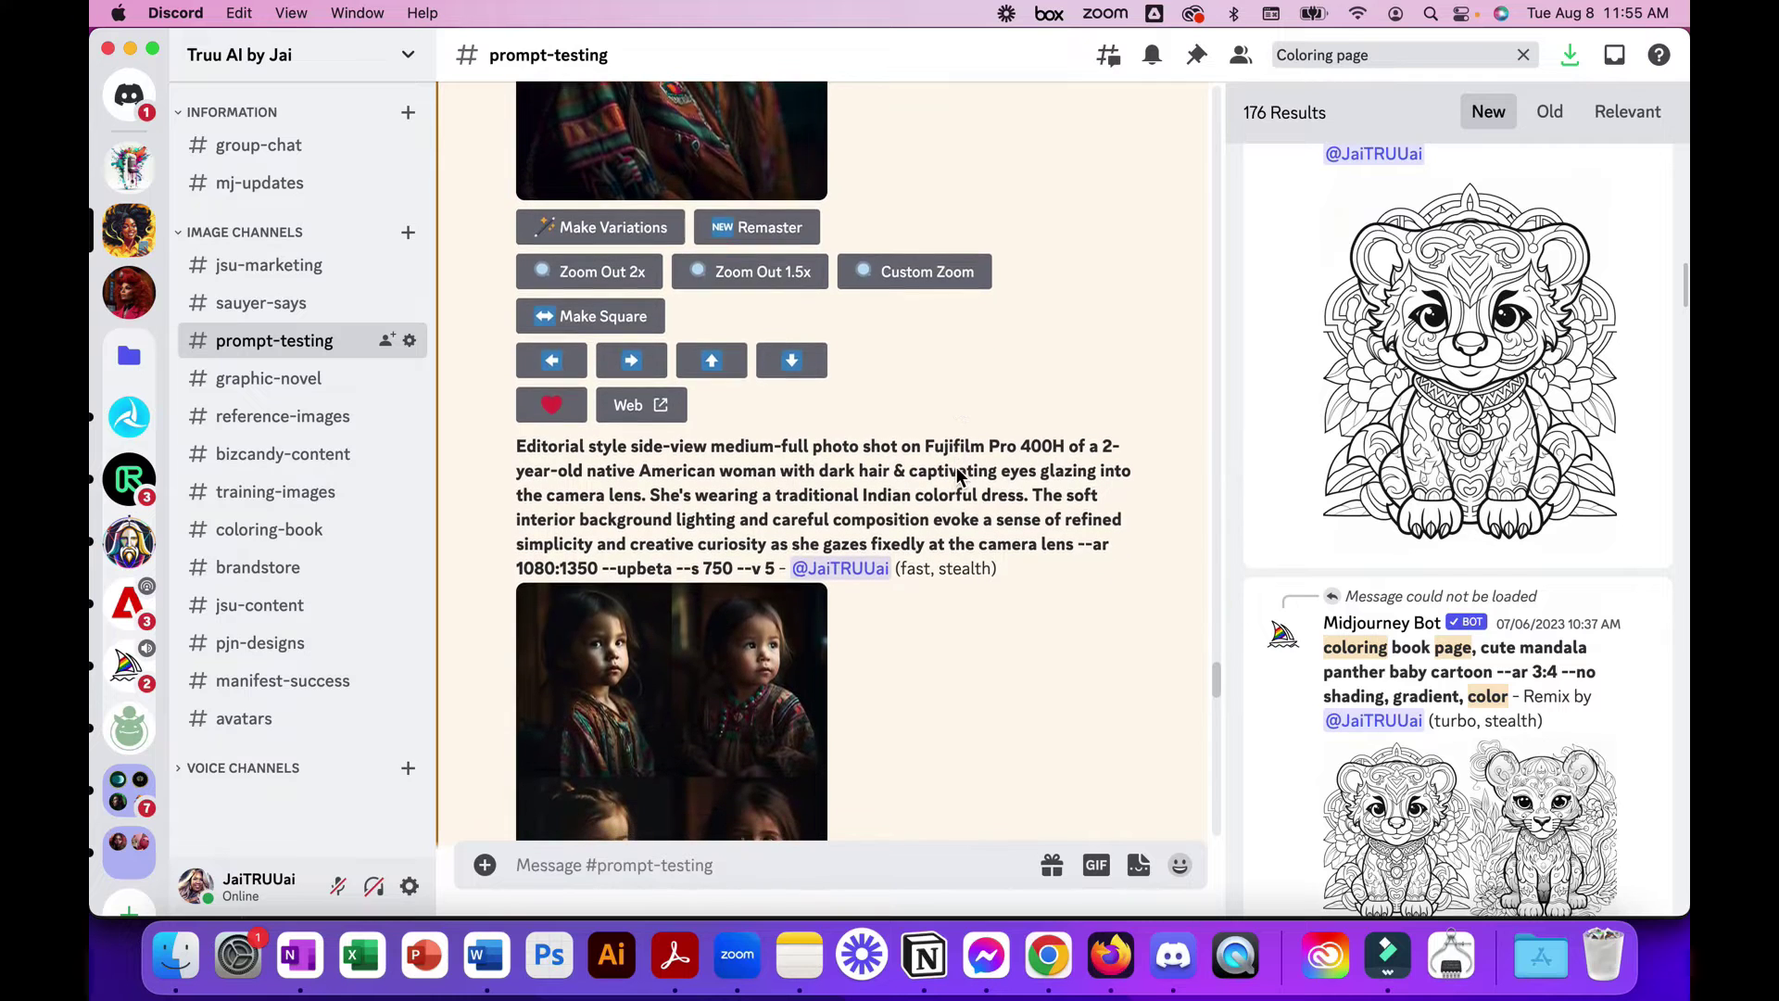
{"action": "scroll", "coordinate": [957, 477], "scroll_direction": "down", "scroll_amount": 9}
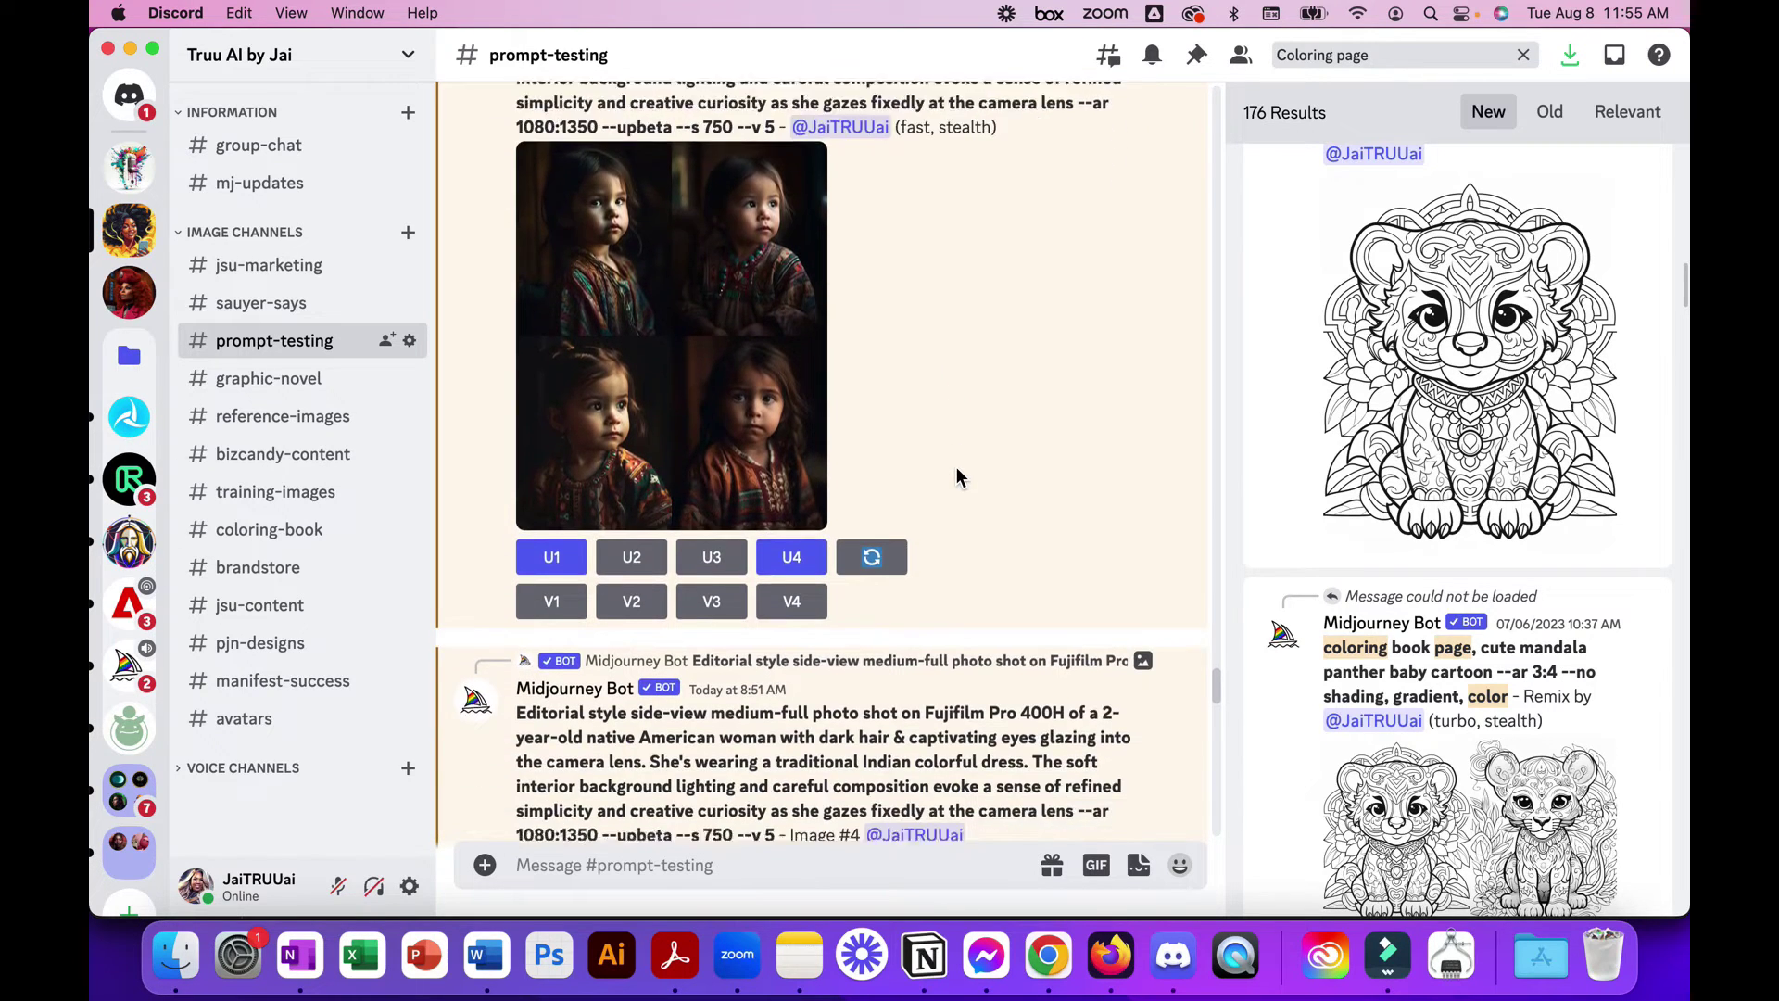
{"action": "scroll", "coordinate": [957, 477], "scroll_direction": "down", "scroll_amount": 20}
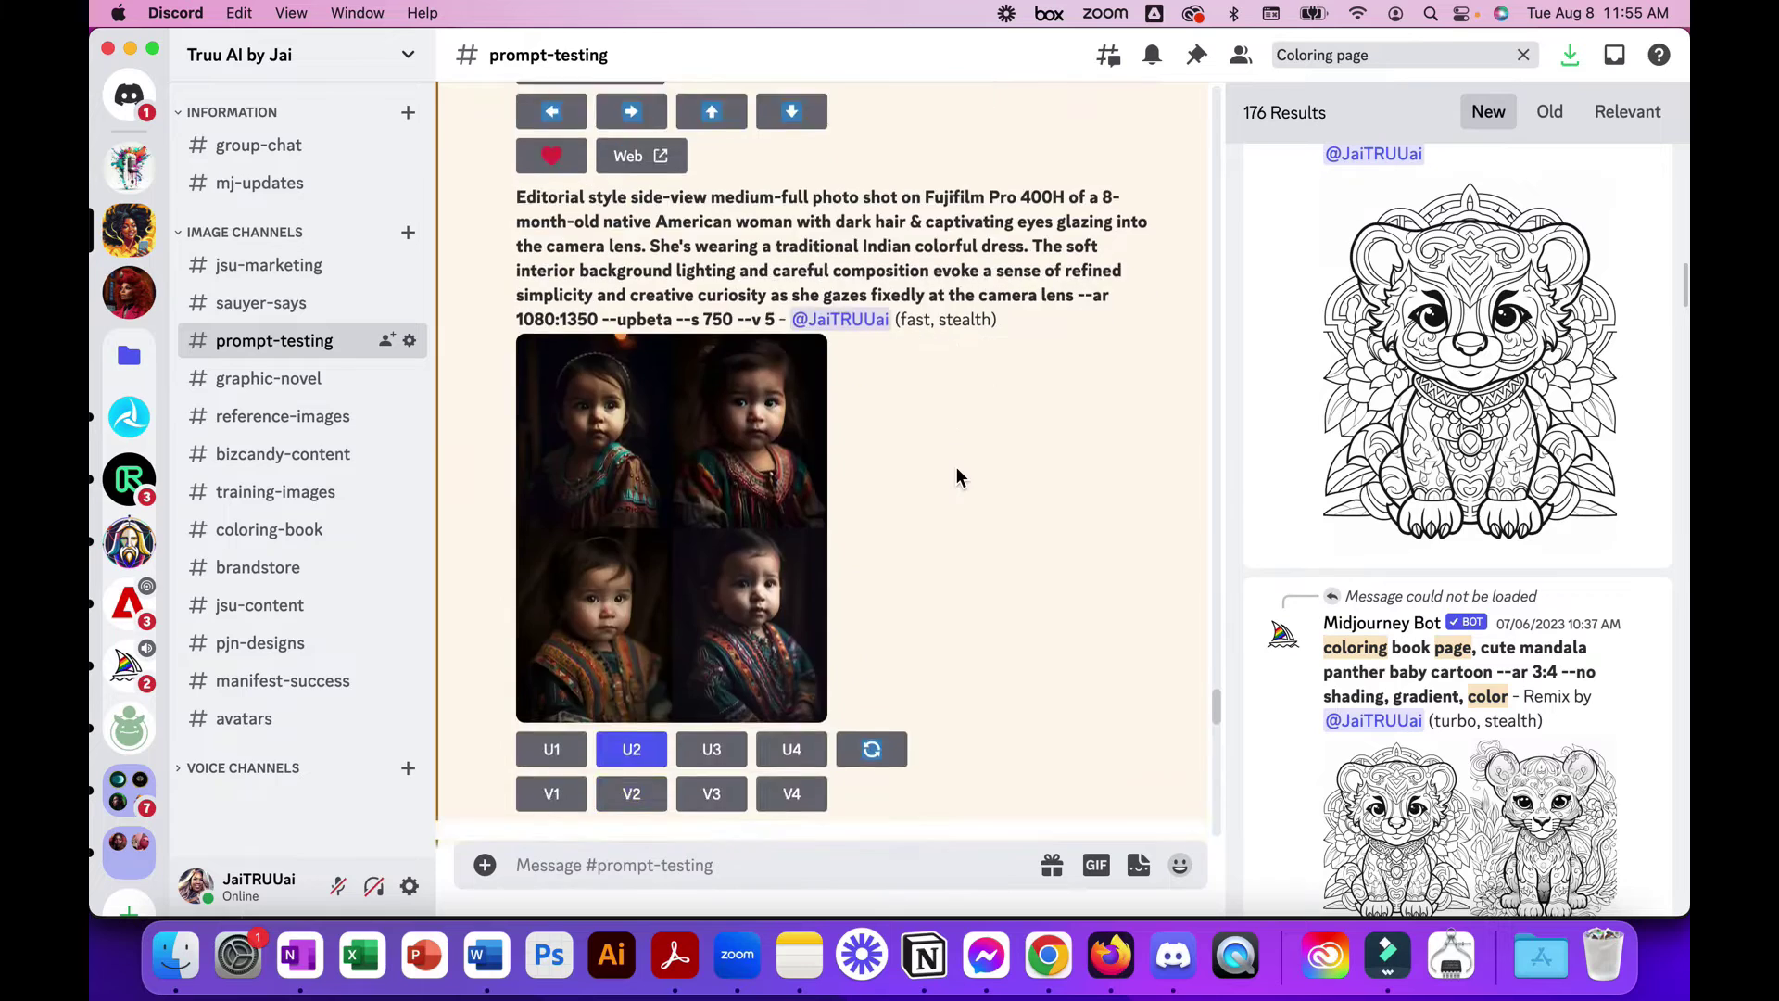
Step: Look over the 32-year-old portraits, then switch to Runway in Chrome and return from Frame Interpolation to the home dashboard
{"action": "scroll", "coordinate": [957, 477], "scroll_direction": "down", "scroll_amount": 20}
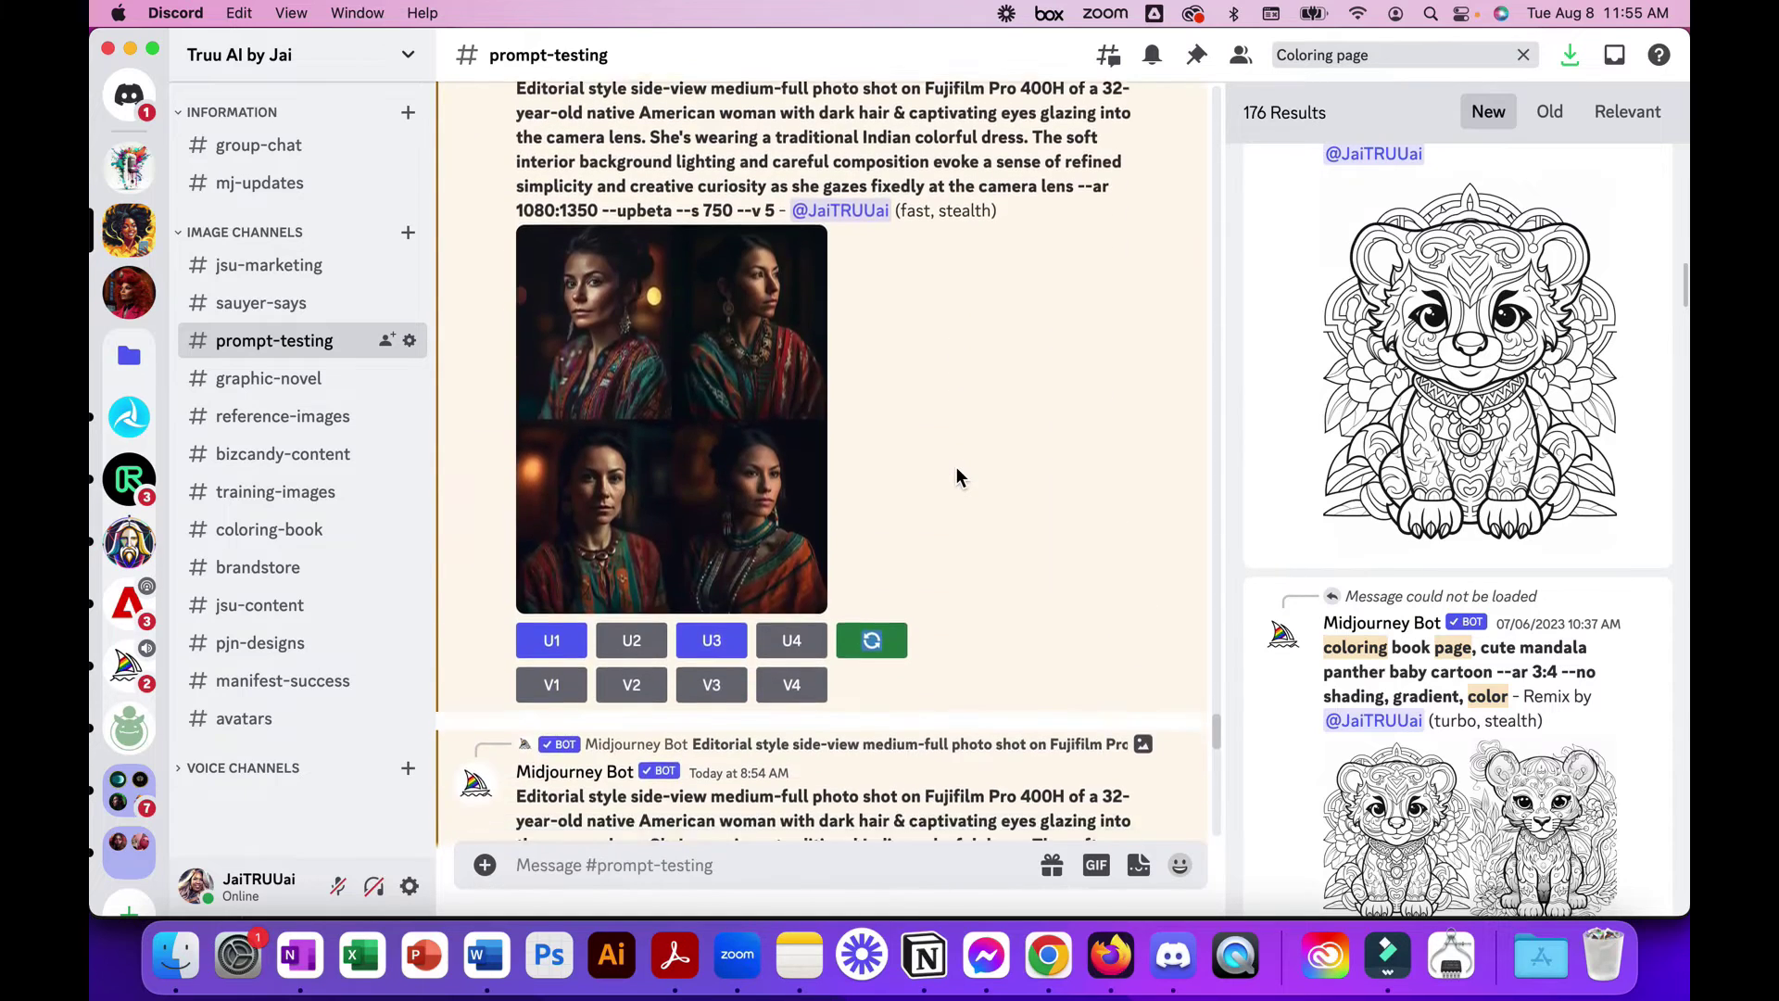
{"action": "scroll", "coordinate": [957, 477], "scroll_direction": "down", "scroll_amount": 10}
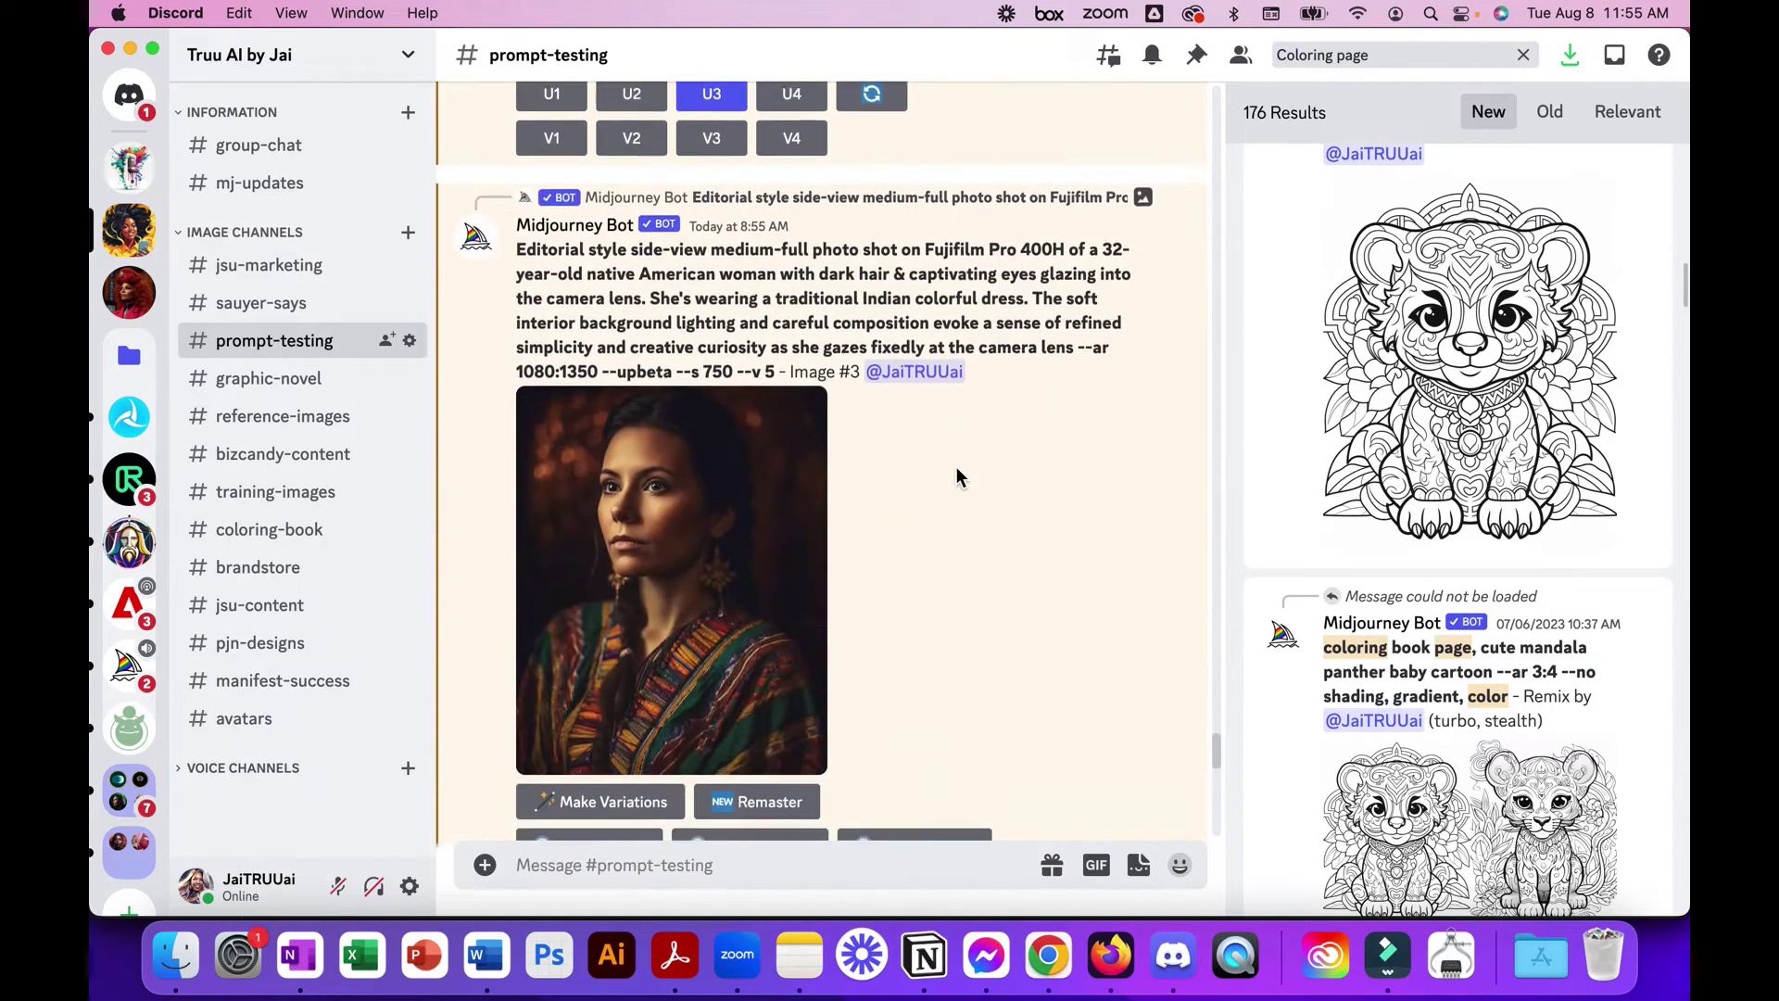
{"action": "left_click", "coordinate": [1046, 963]}
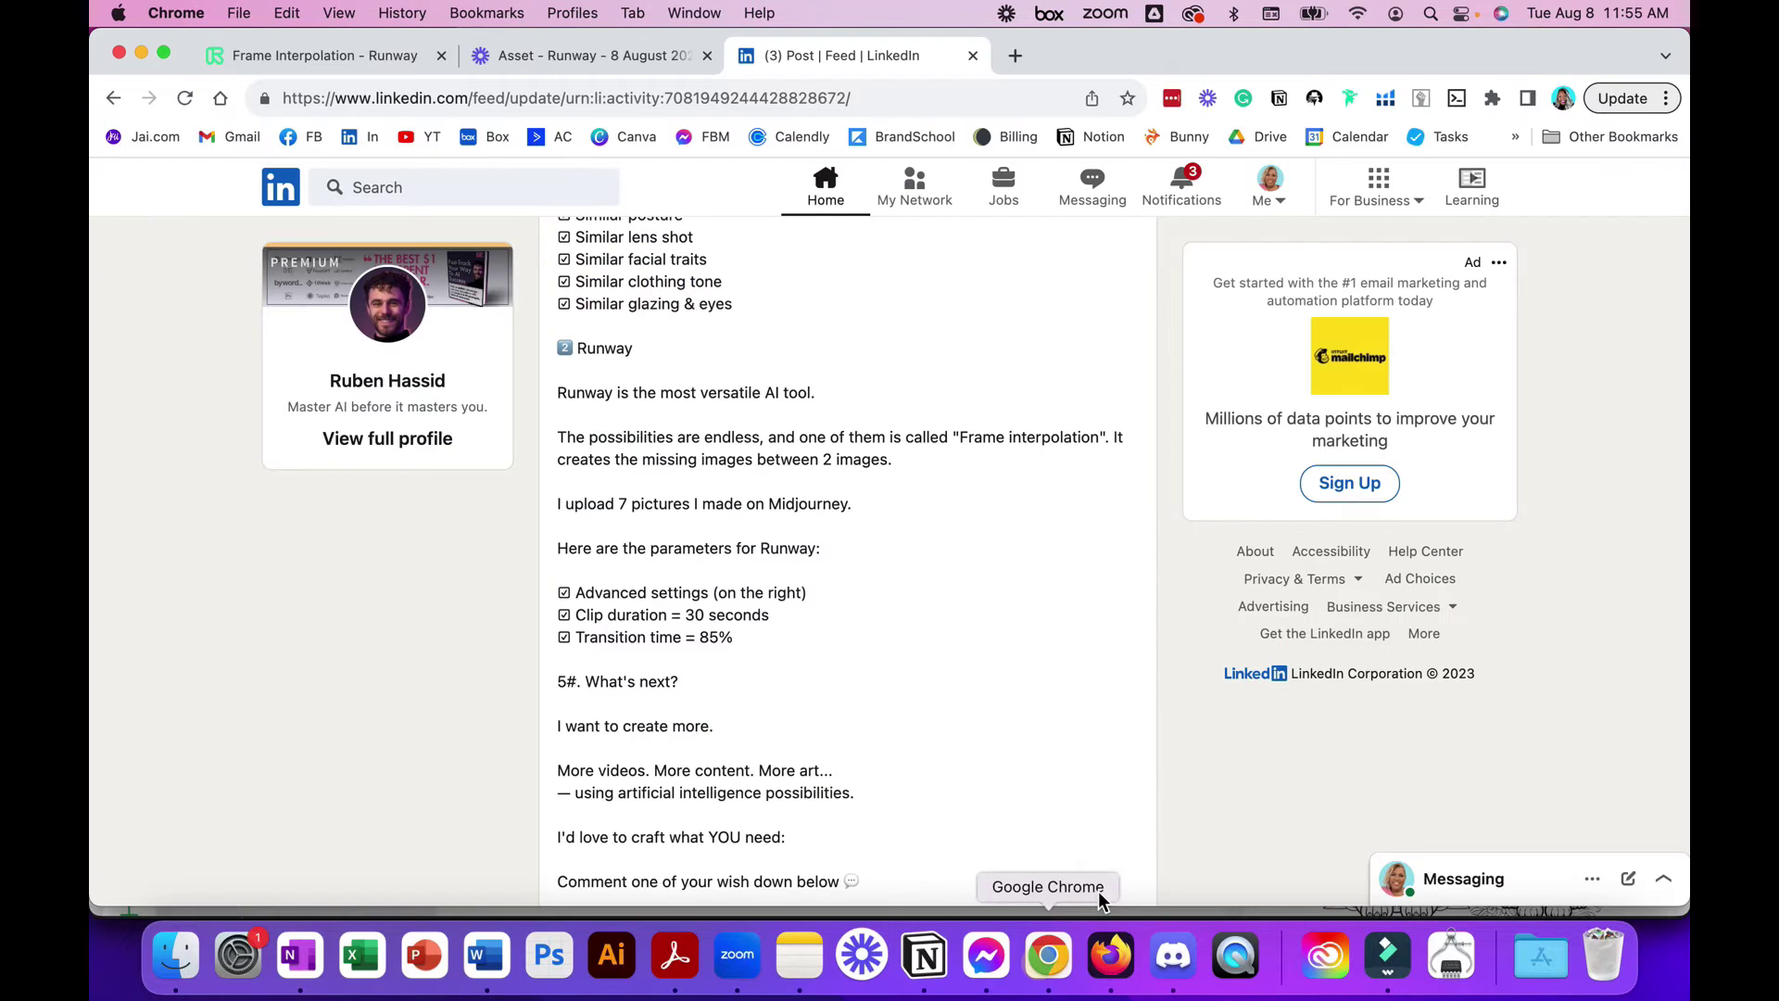
{"action": "left_click", "coordinate": [324, 57]}
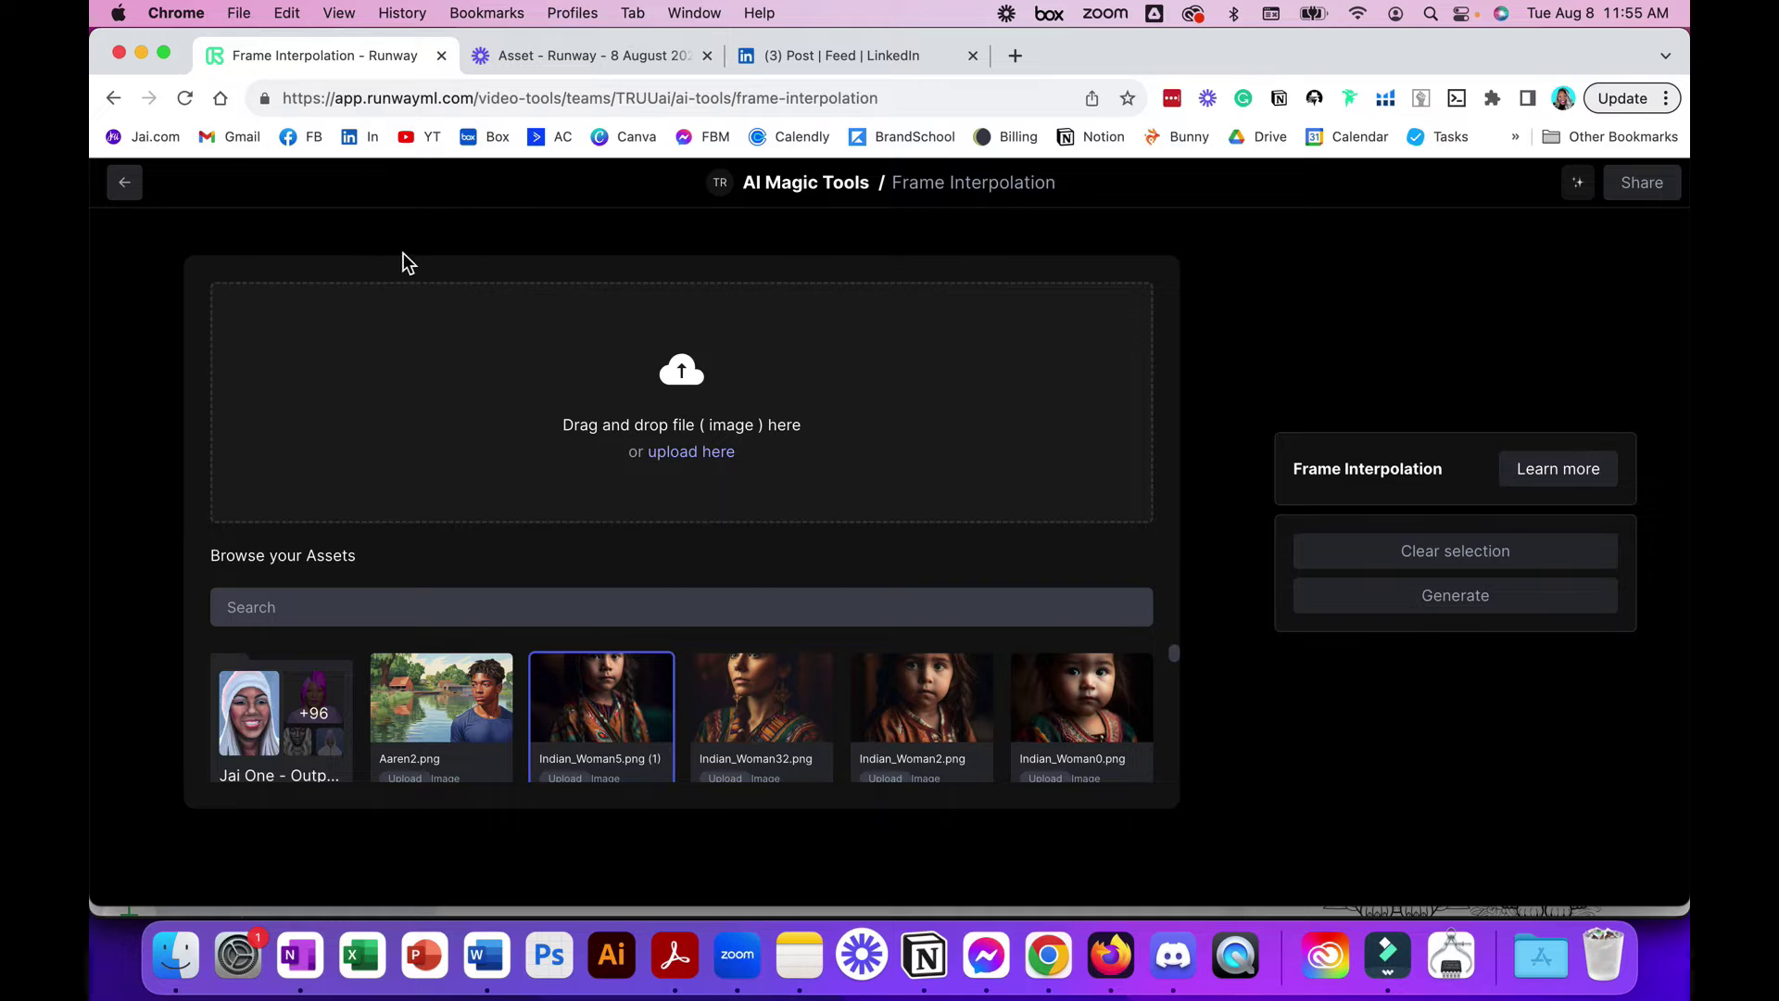
{"action": "left_click", "coordinate": [124, 185]}
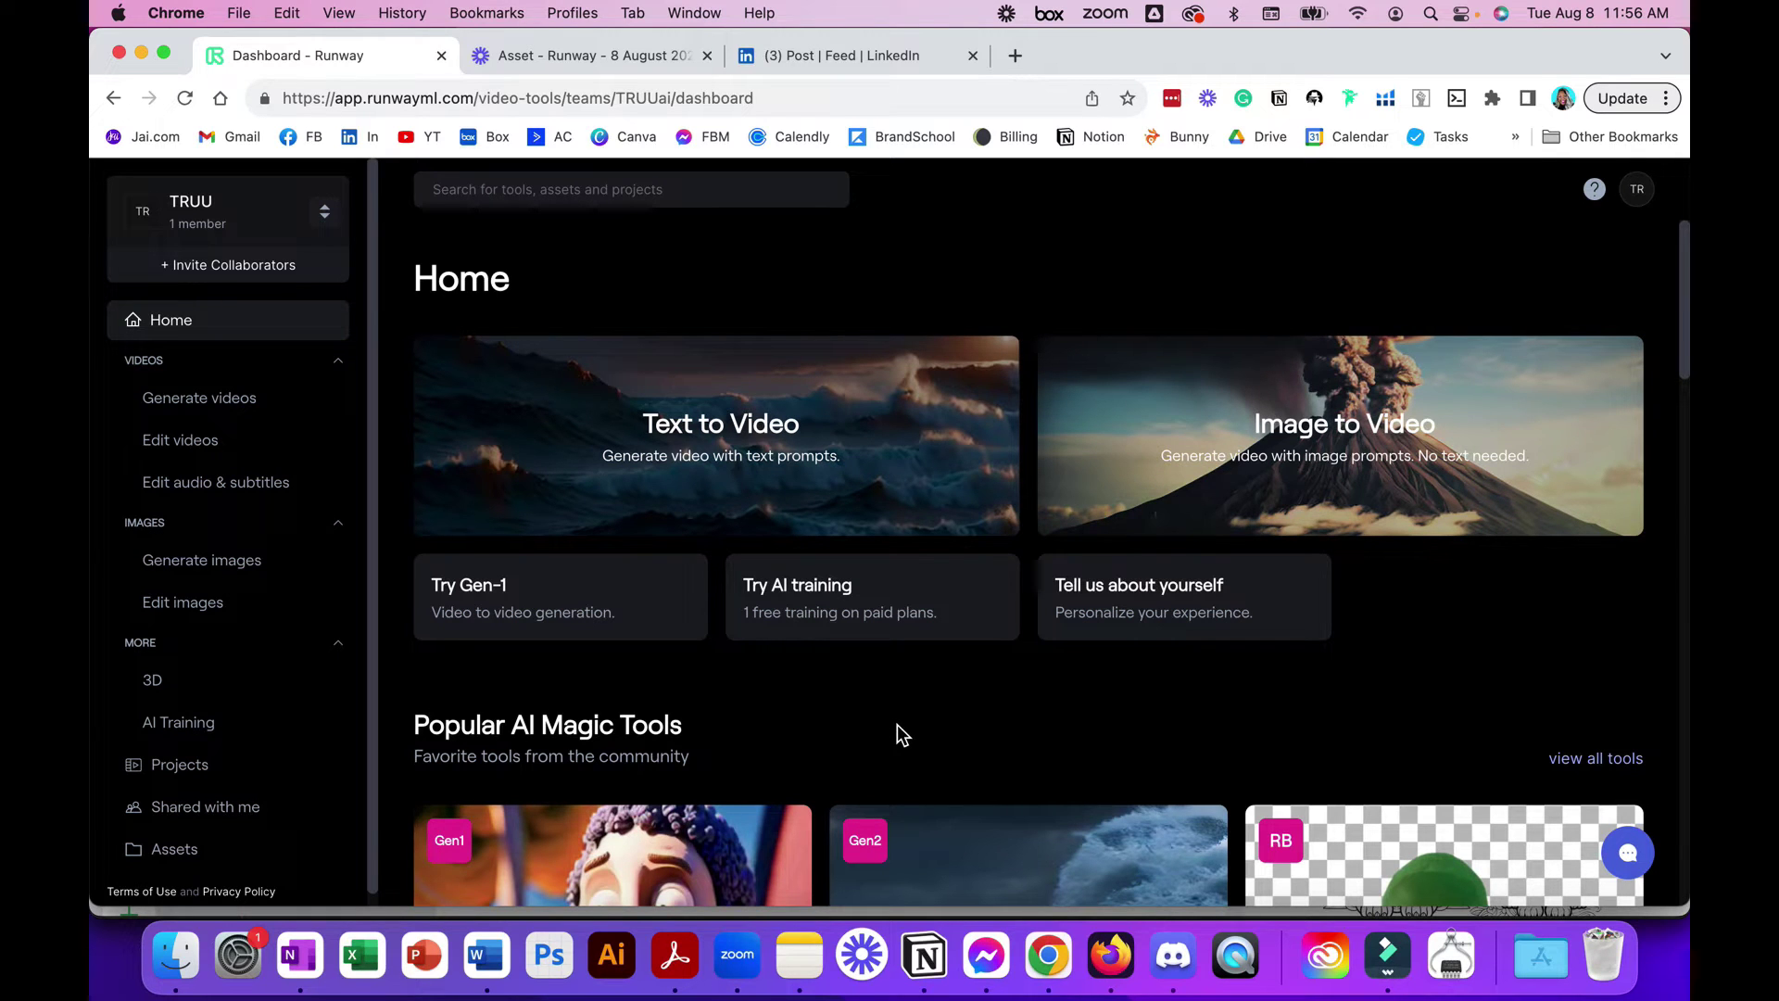
Step: Examine the Runway home page, from the video generation options through the Popular AI Magic Tools to the Tutorials section
{"action": "scroll", "coordinate": [896, 725], "scroll_direction": "down", "scroll_amount": 1}
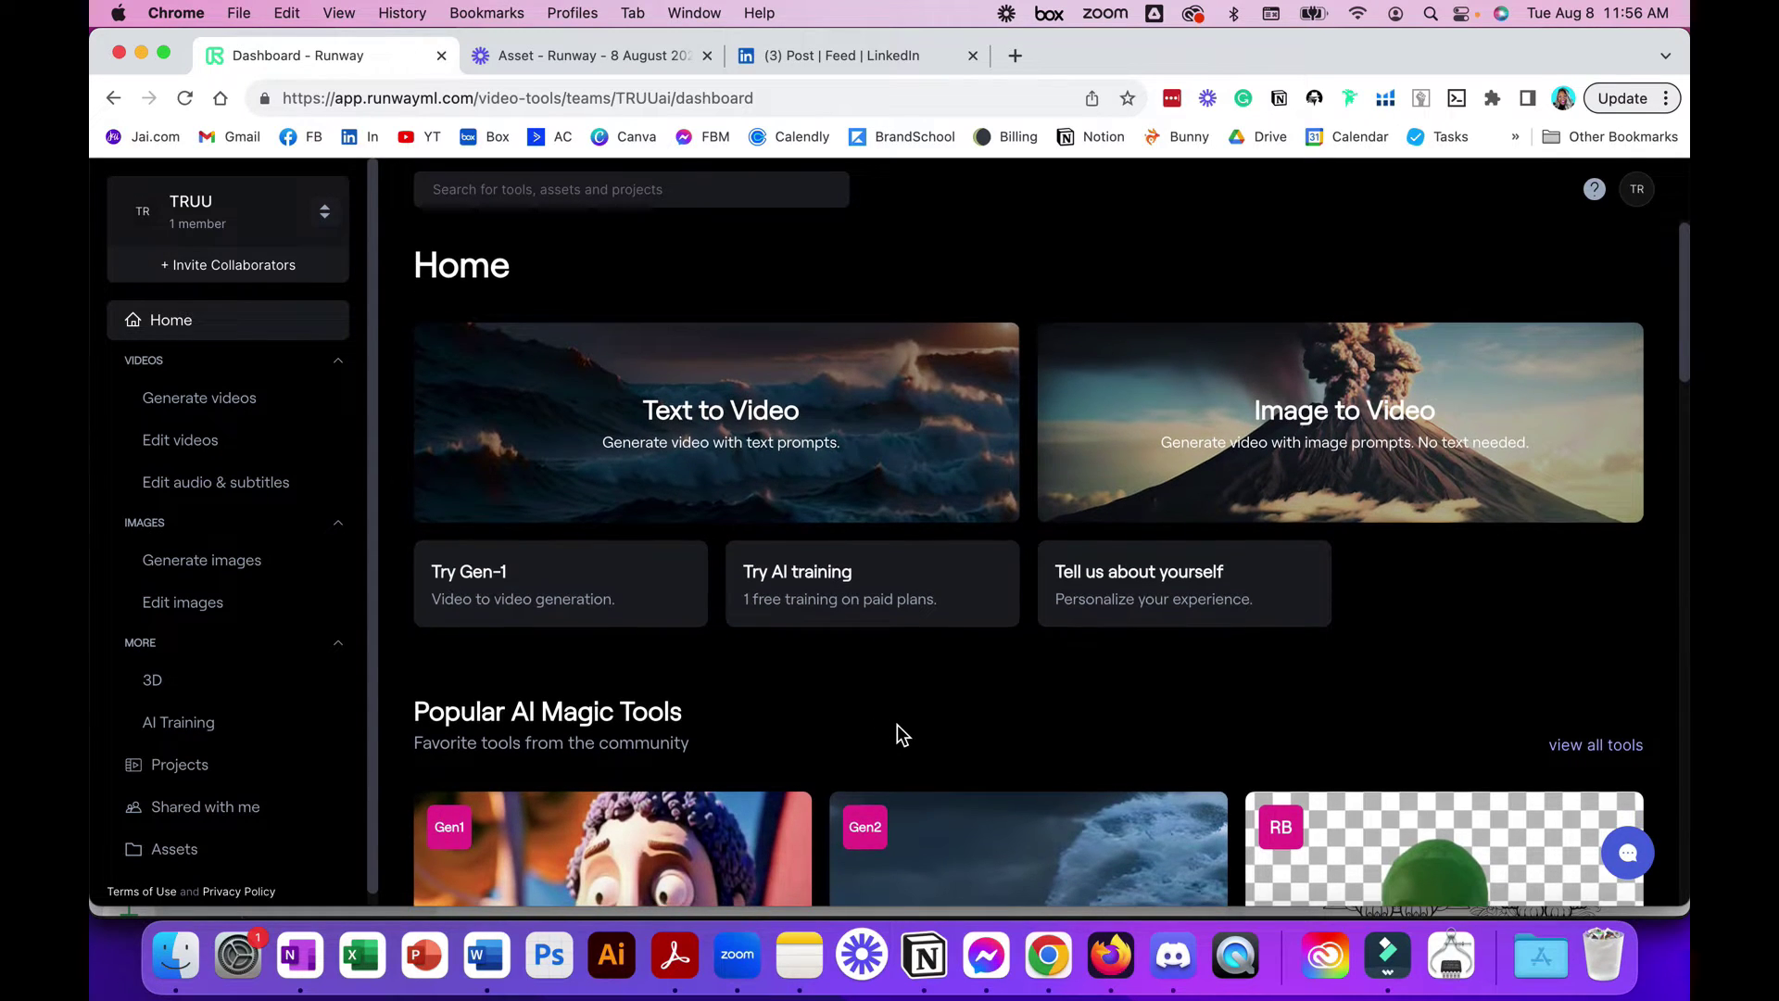
{"action": "scroll", "coordinate": [897, 724], "scroll_direction": "down", "scroll_amount": 1}
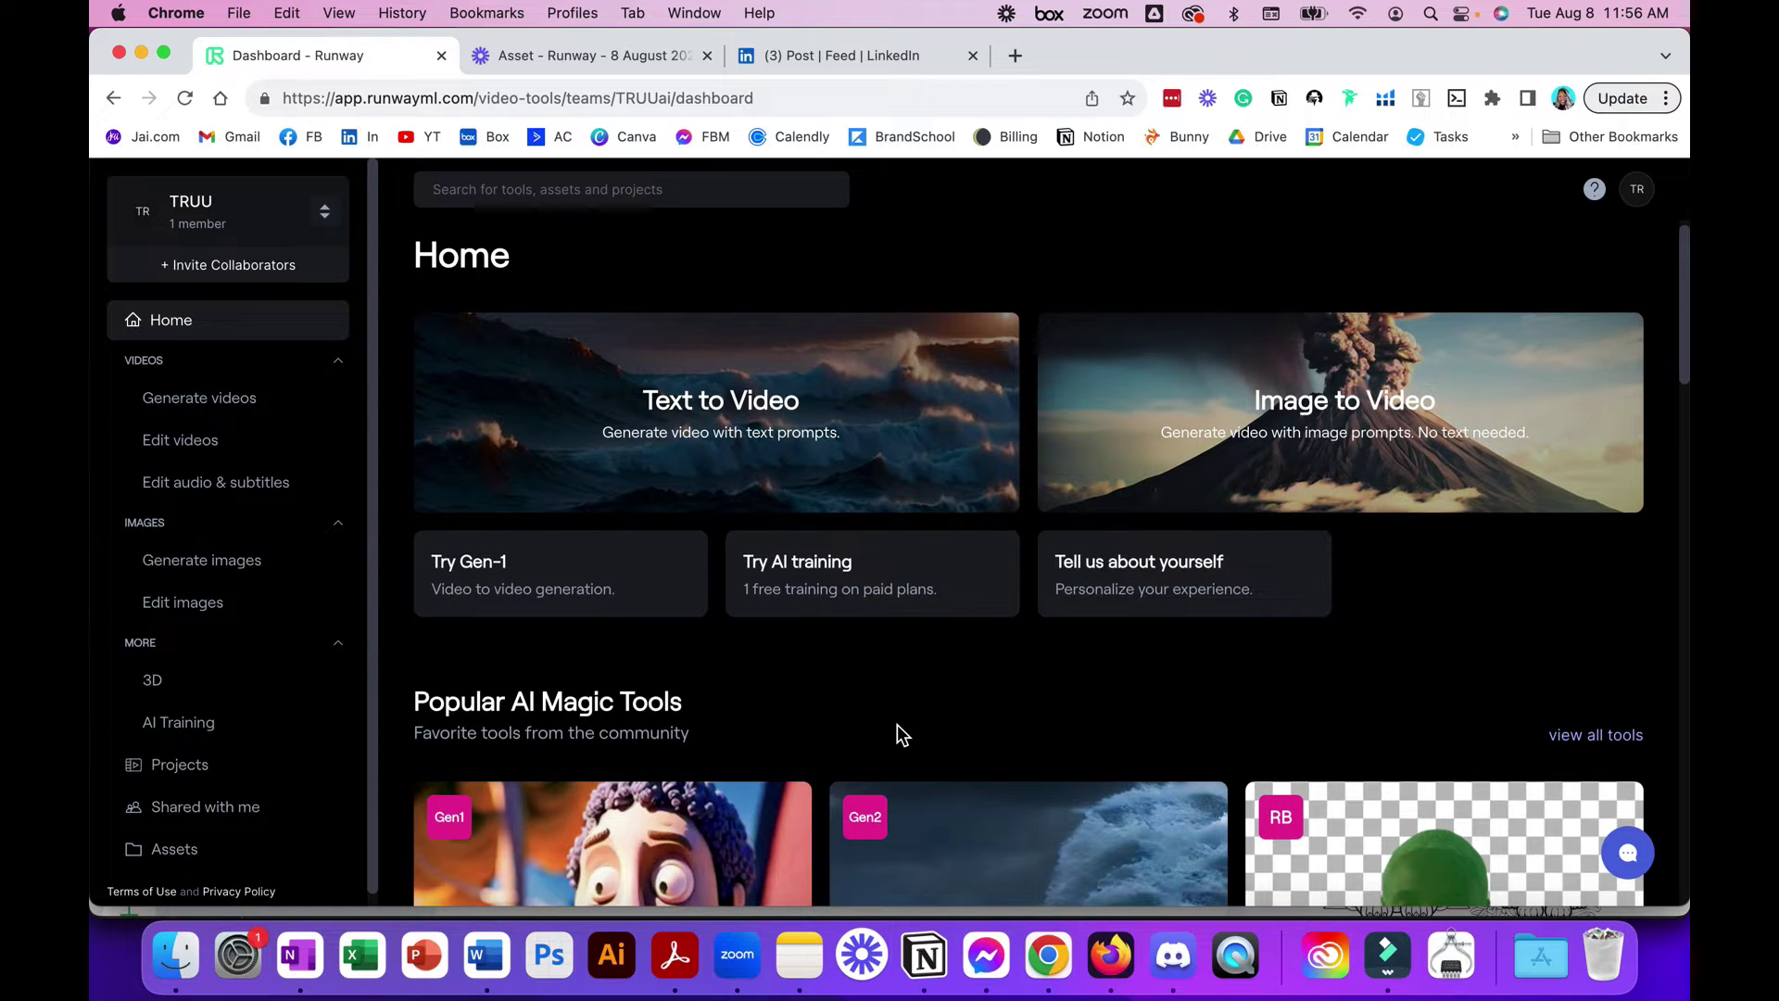
{"action": "scroll", "coordinate": [897, 724], "scroll_direction": "down", "scroll_amount": 1}
{"action": "scroll", "coordinate": [897, 725], "scroll_direction": "down", "scroll_amount": 1}
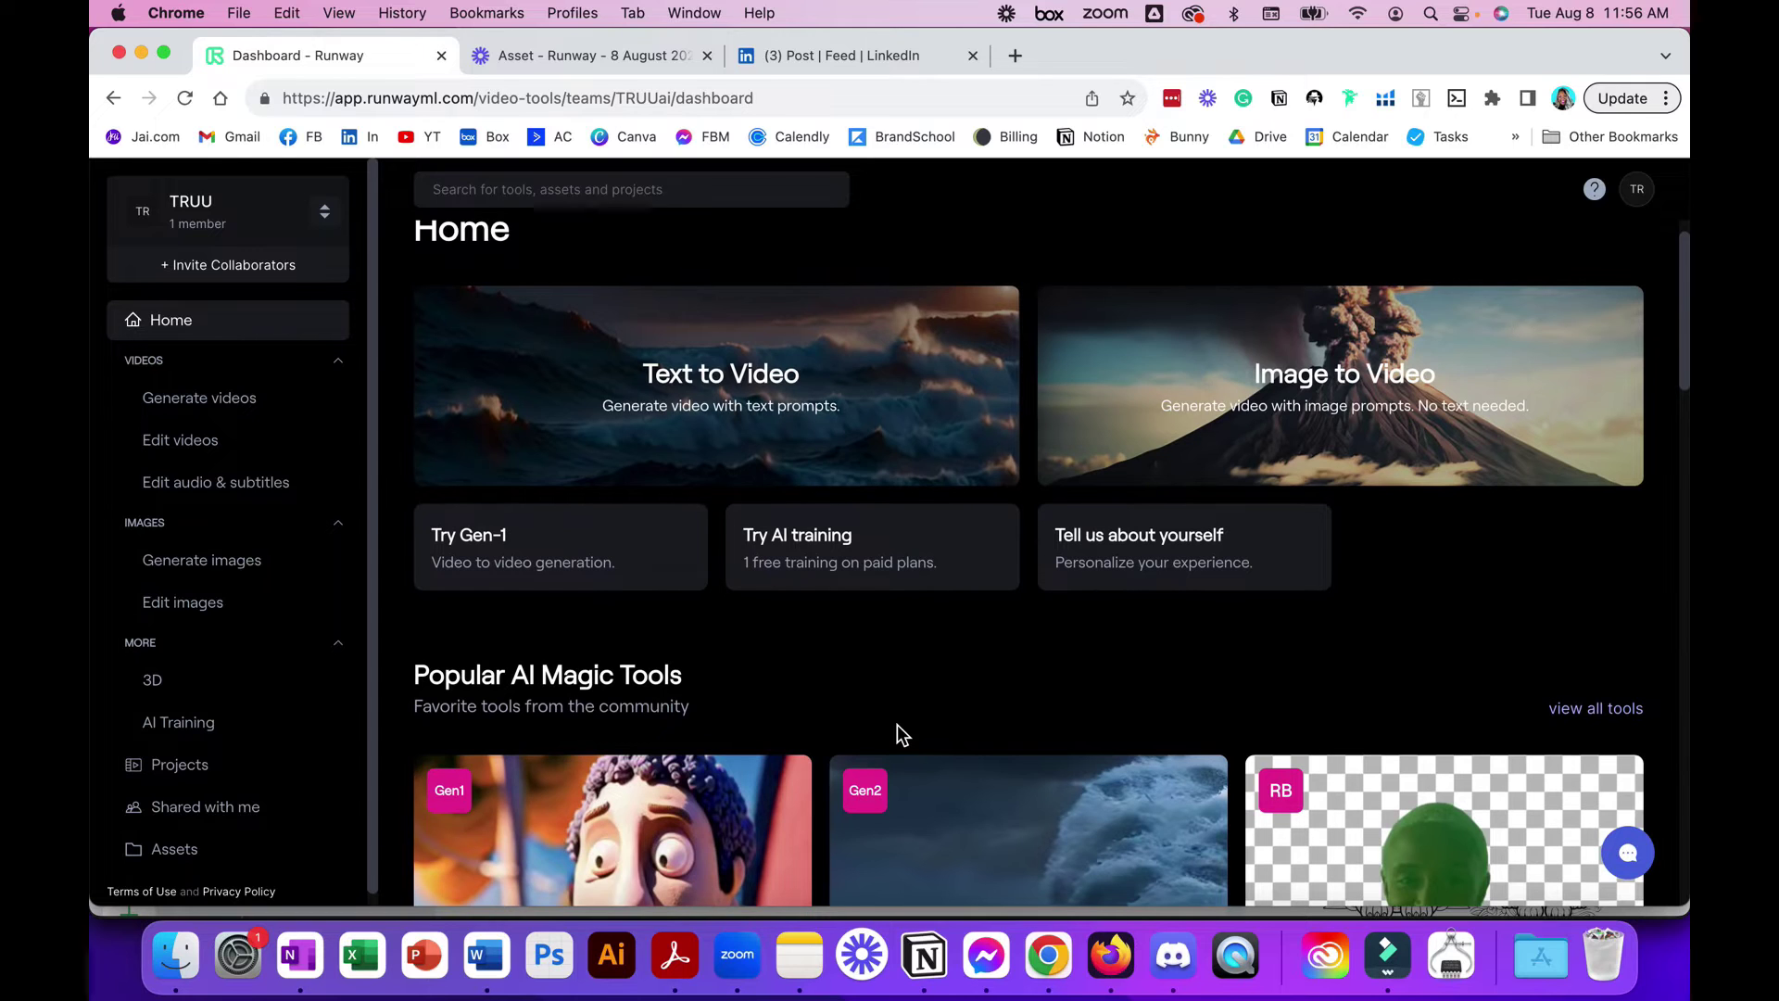
{"action": "scroll", "coordinate": [897, 725], "scroll_direction": "down", "scroll_amount": 1}
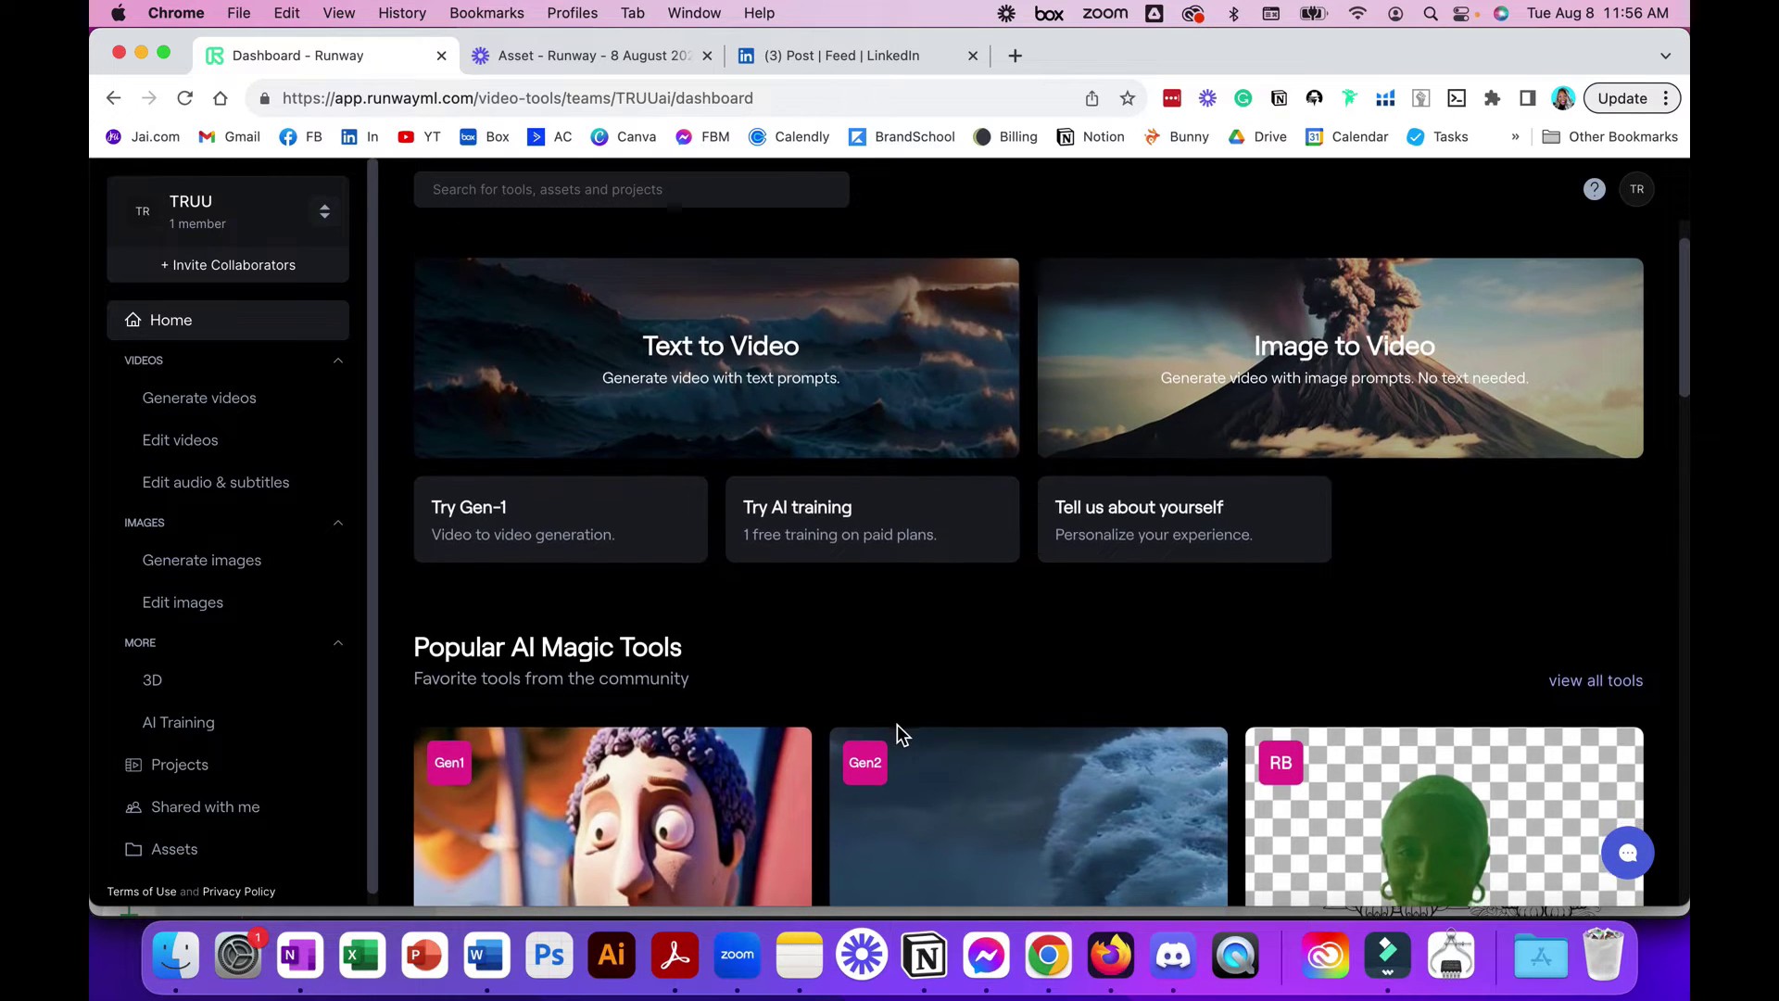
{"action": "scroll", "coordinate": [897, 726], "scroll_direction": "down", "scroll_amount": 4}
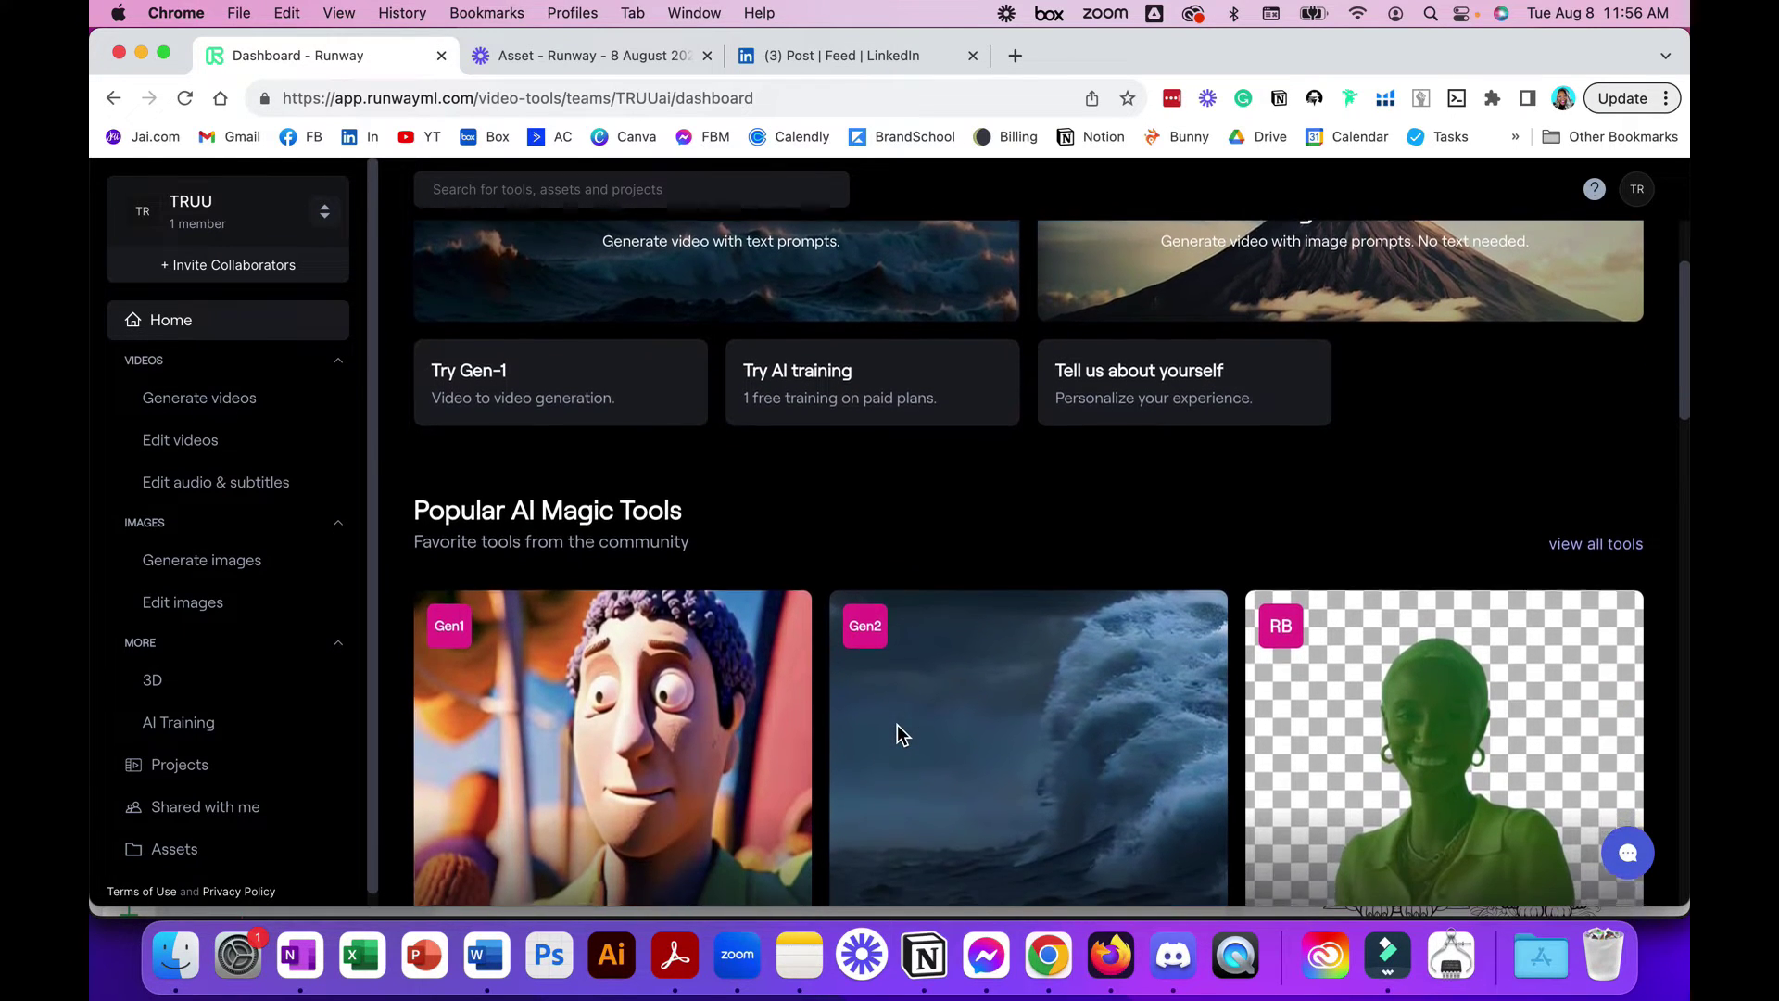
{"action": "scroll", "coordinate": [897, 731], "scroll_direction": "down", "scroll_amount": 3}
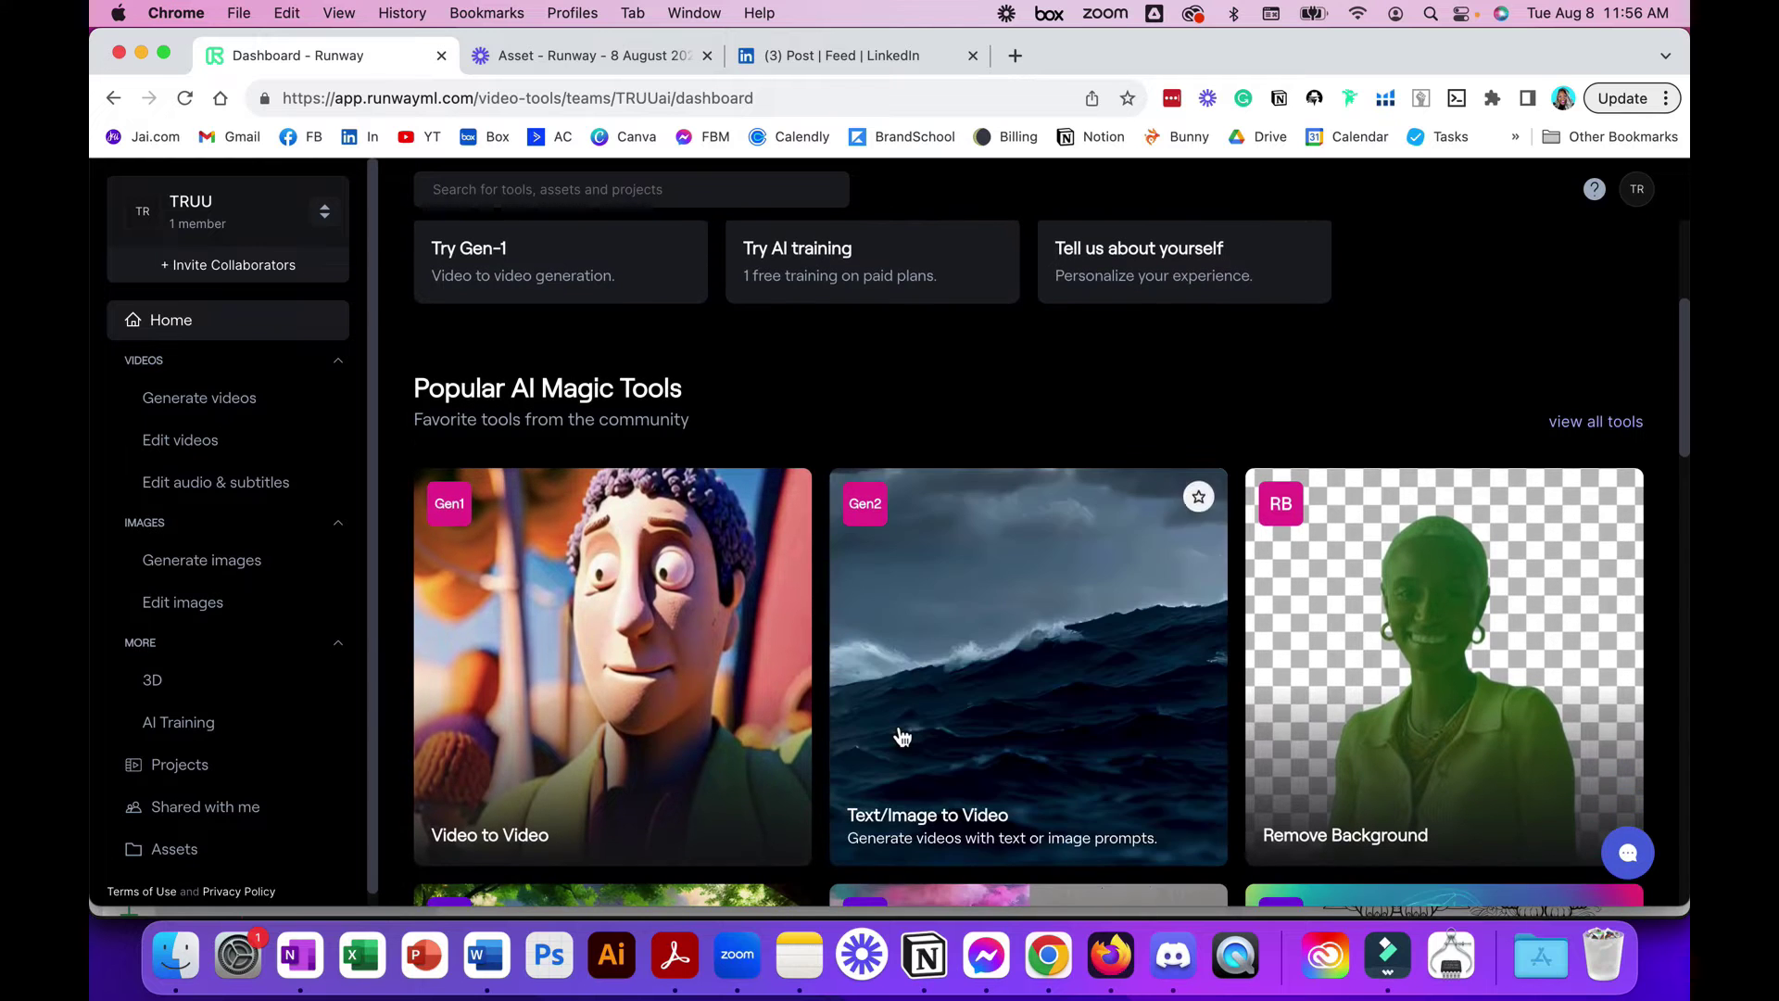
{"action": "scroll", "coordinate": [901, 736], "scroll_direction": "down", "scroll_amount": 3}
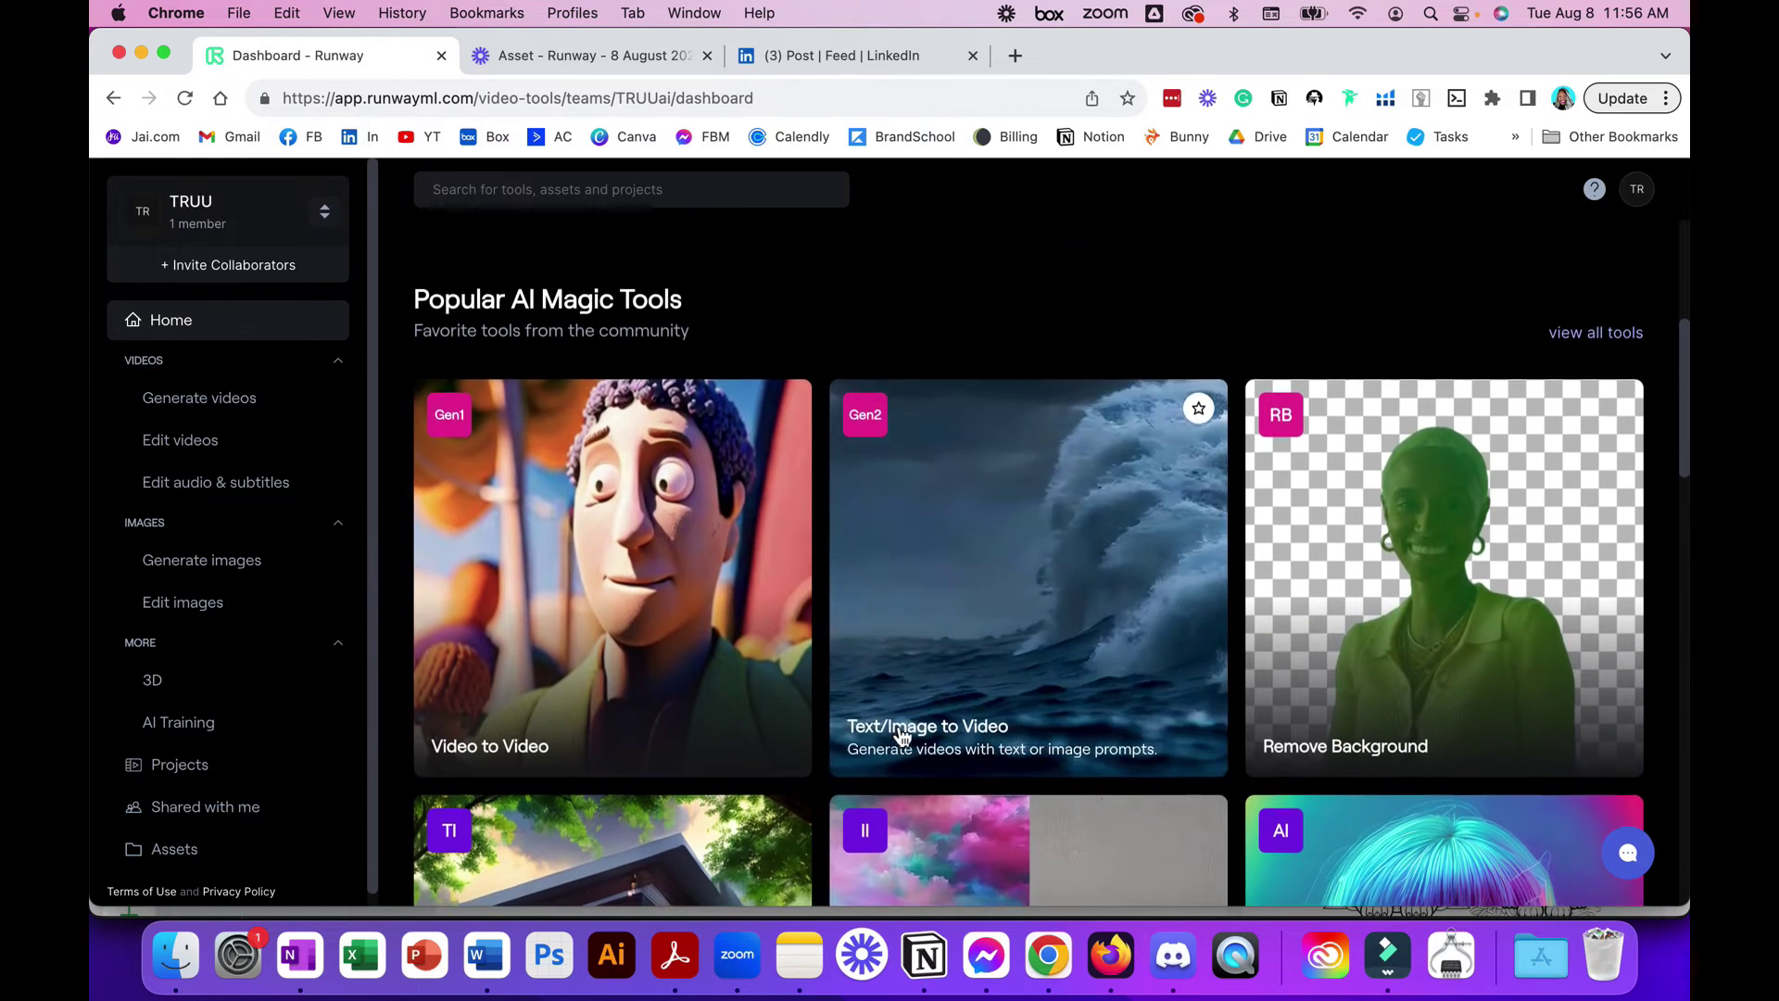
{"action": "scroll", "coordinate": [900, 737], "scroll_direction": "down", "scroll_amount": 1}
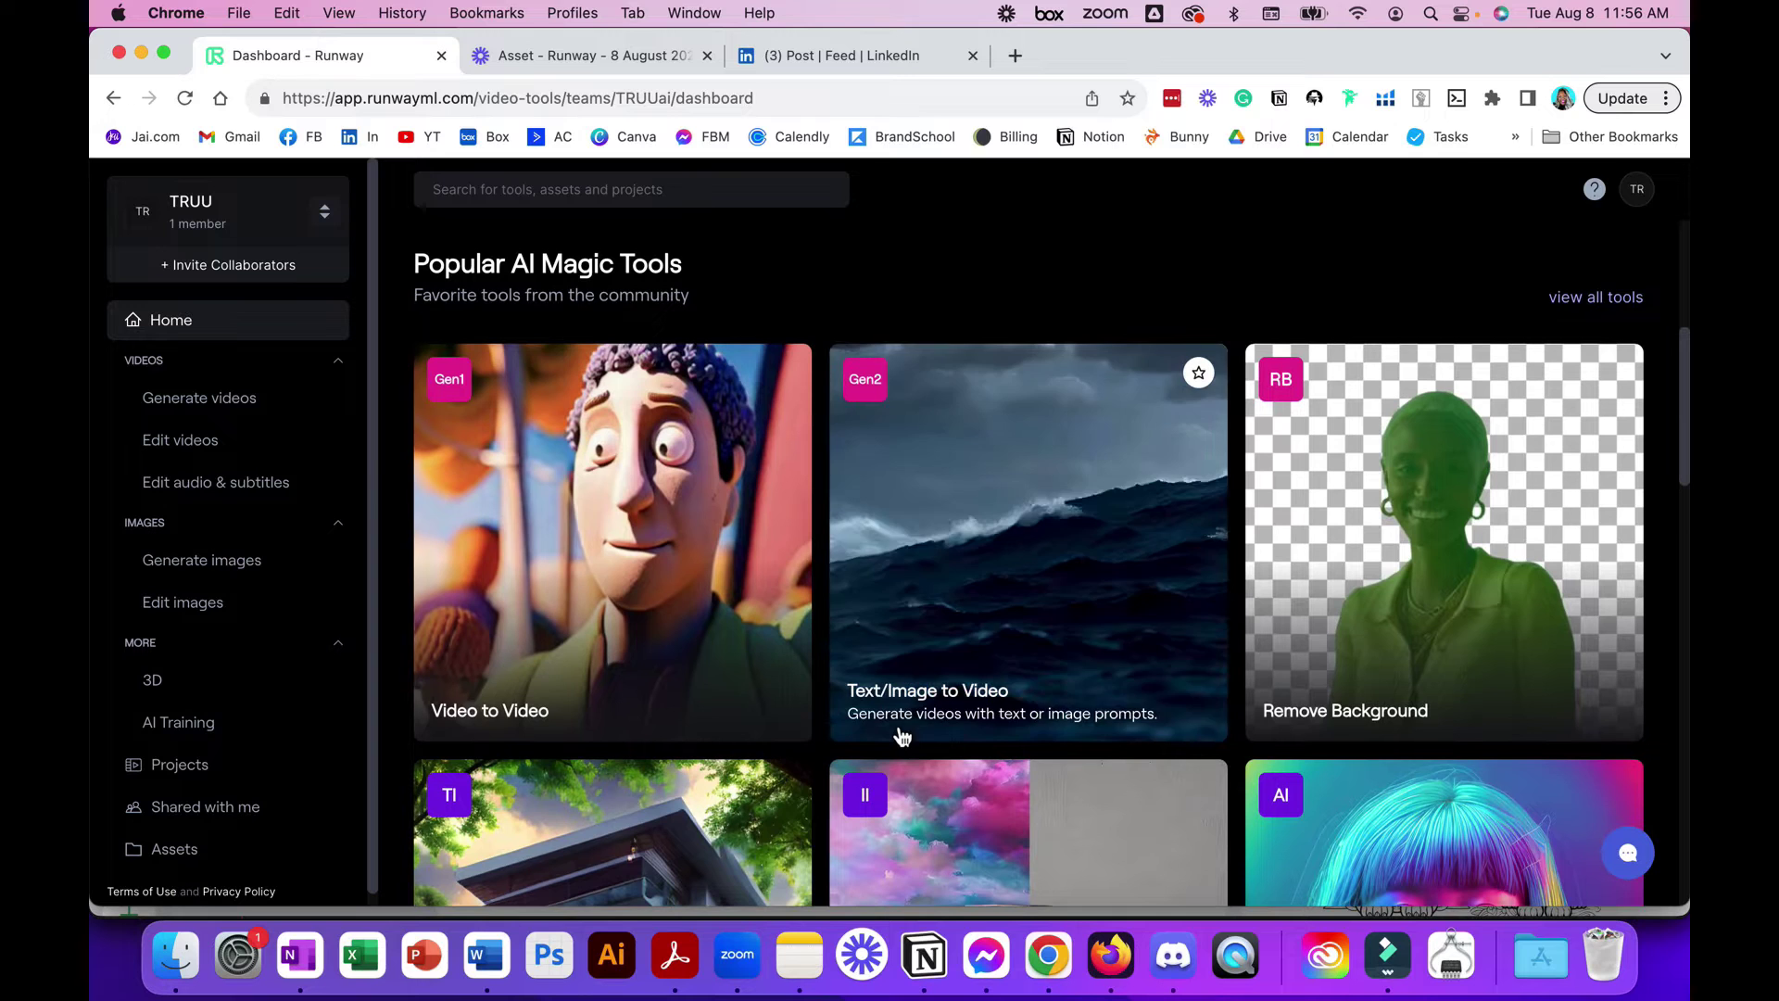
{"action": "scroll", "coordinate": [902, 736], "scroll_direction": "down", "scroll_amount": 2}
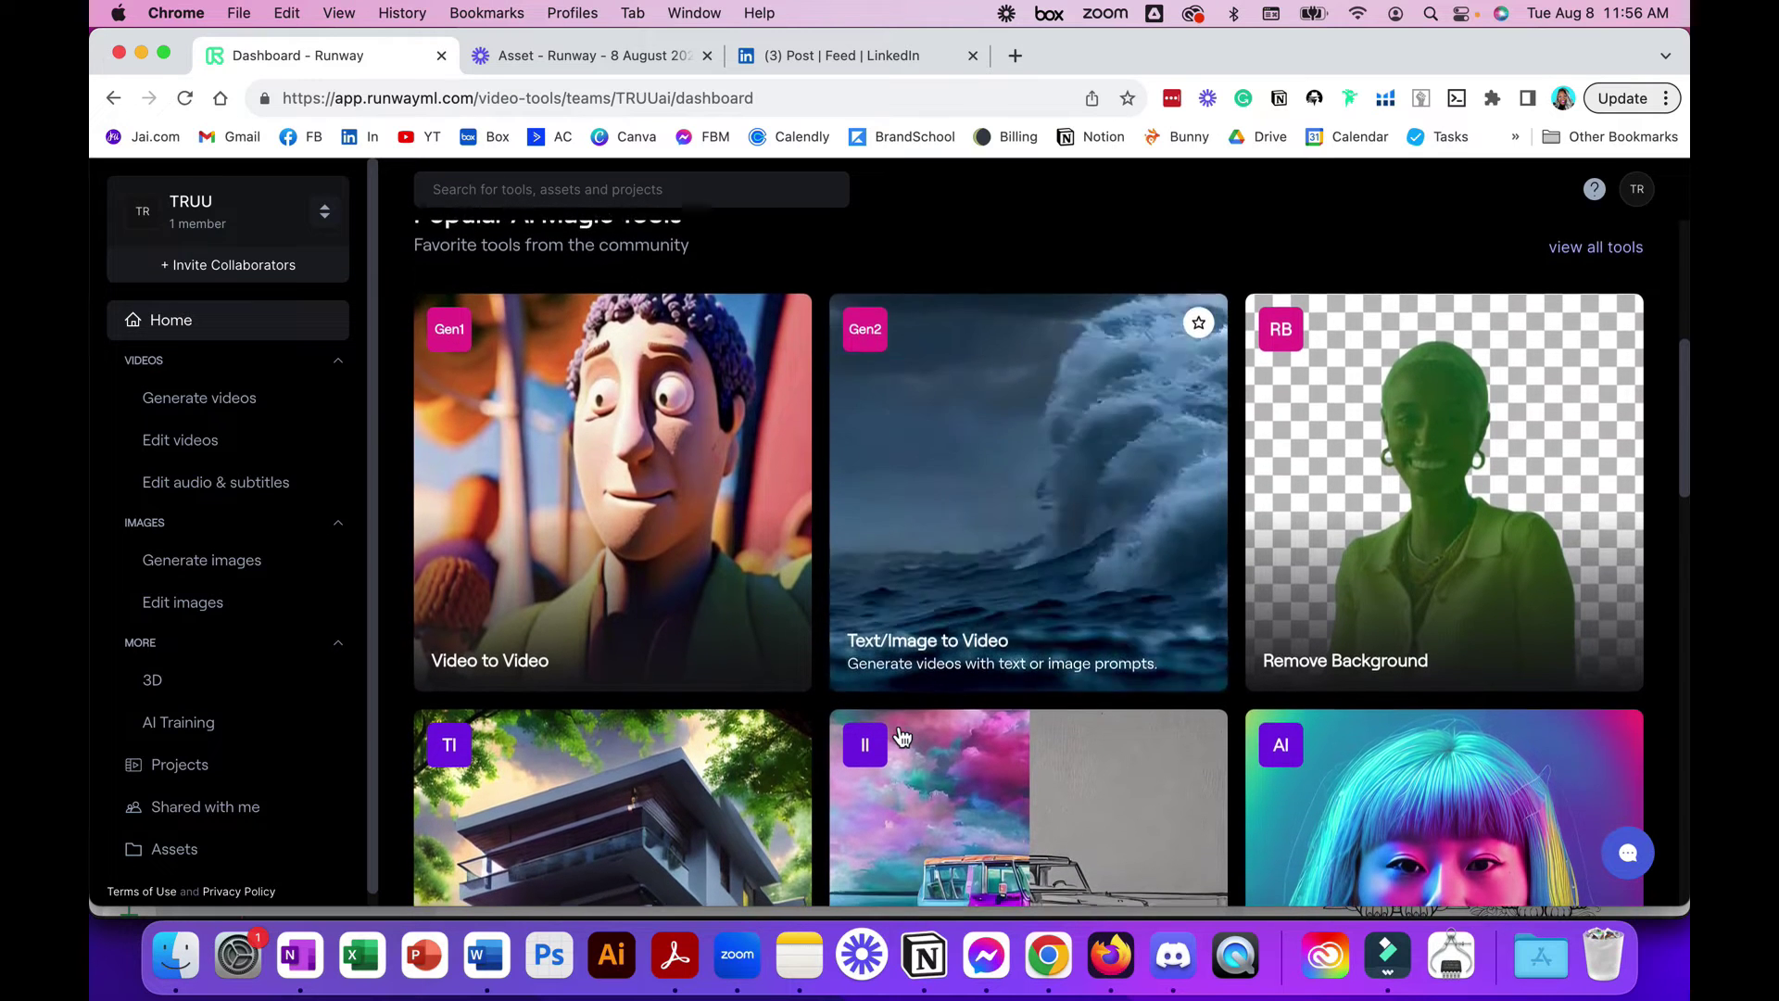
{"action": "scroll", "coordinate": [901, 736], "scroll_direction": "down", "scroll_amount": 1}
{"action": "scroll", "coordinate": [901, 737], "scroll_direction": "down", "scroll_amount": 2}
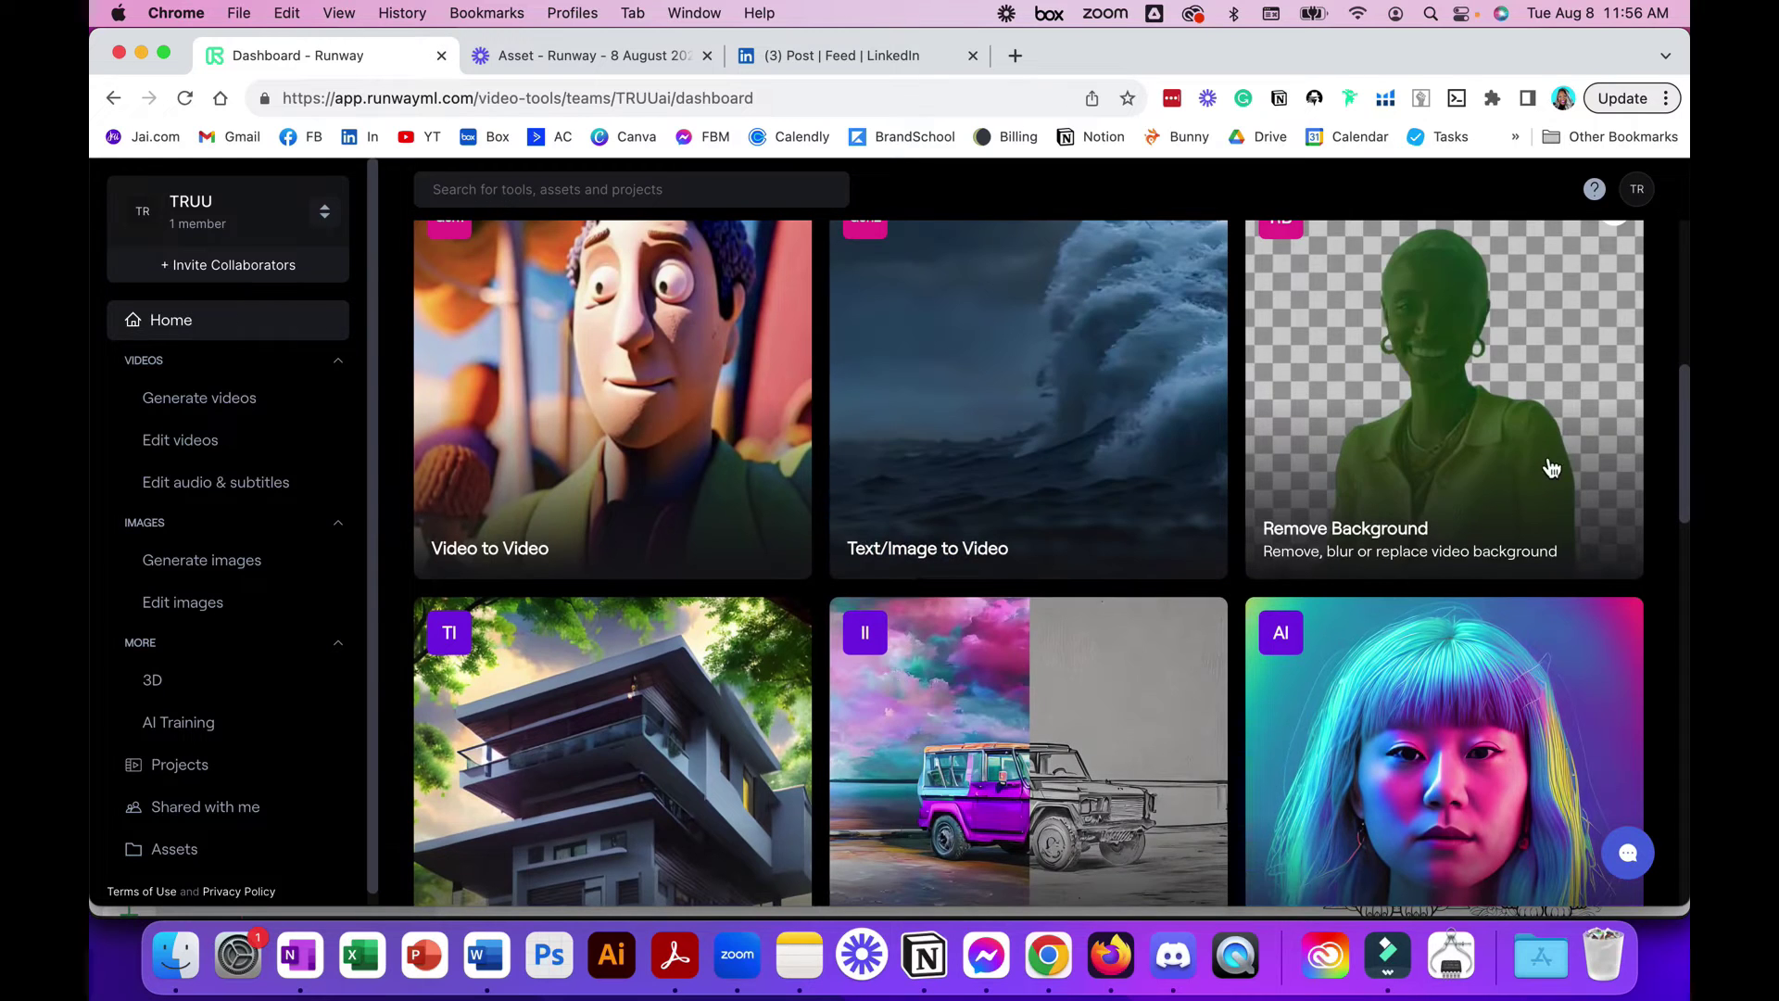
{"action": "scroll", "coordinate": [1369, 676], "scroll_direction": "down", "scroll_amount": 8}
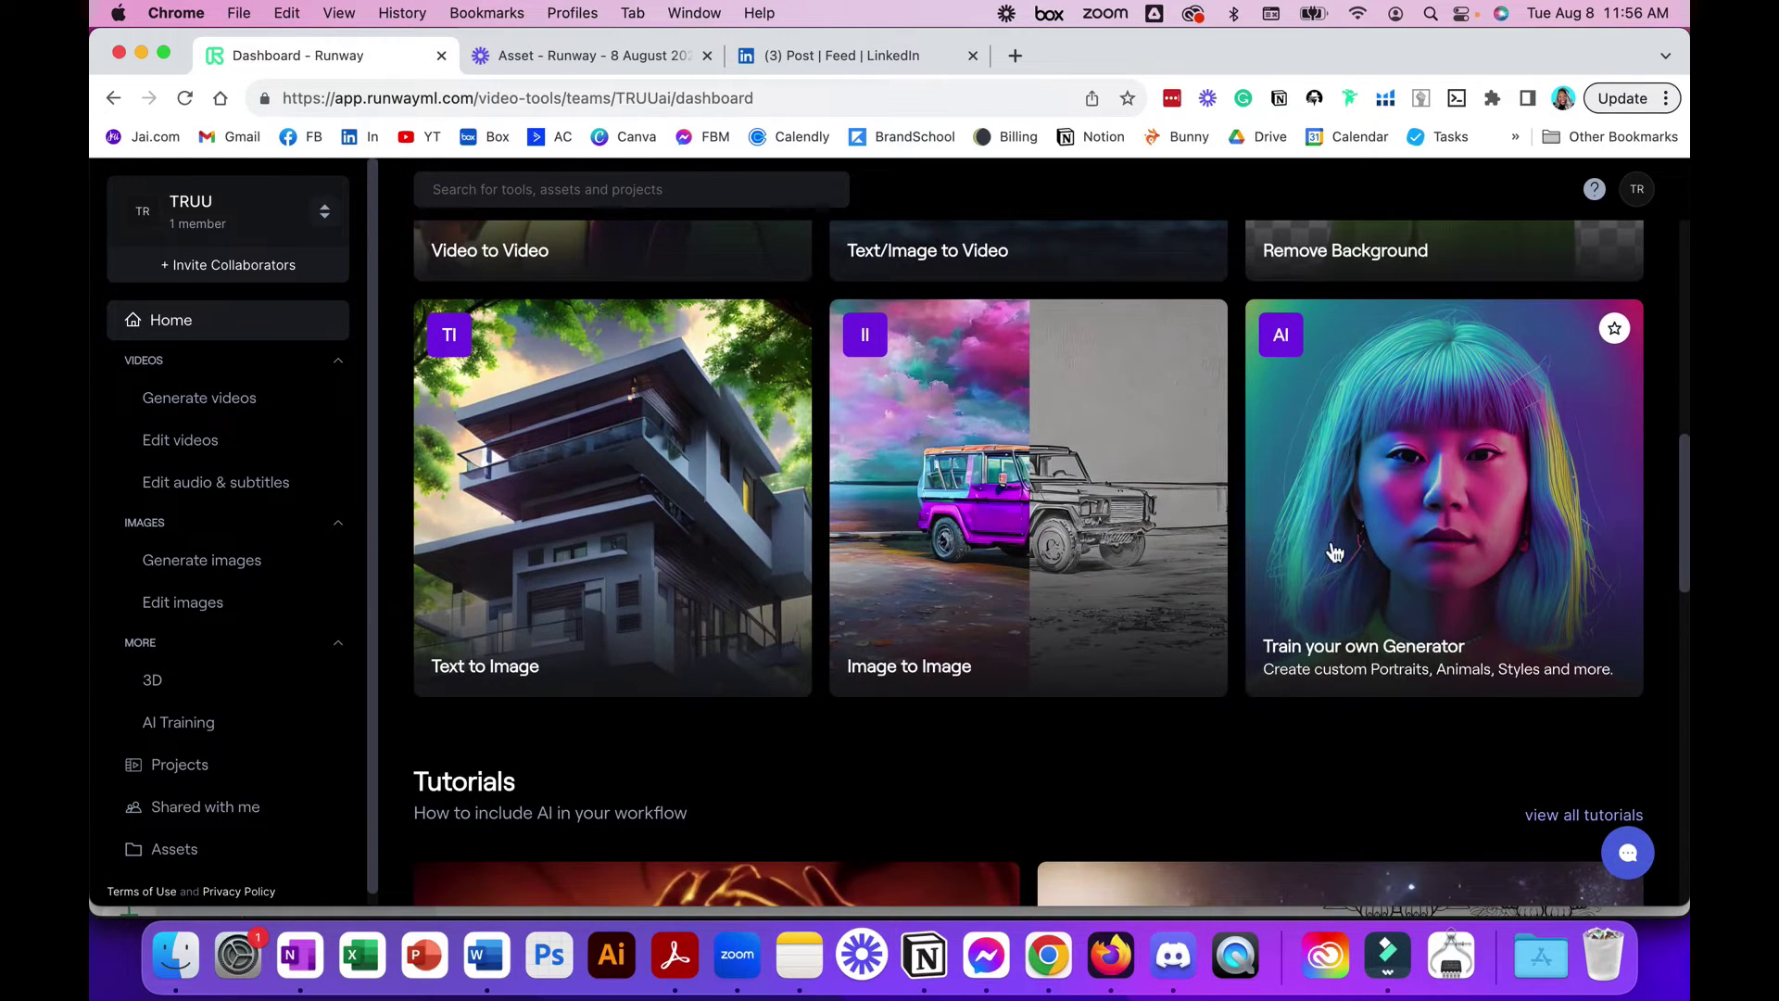
{"action": "scroll", "coordinate": [1193, 719], "scroll_direction": "down", "scroll_amount": 3}
{"action": "scroll", "coordinate": [1194, 719], "scroll_direction": "down", "scroll_amount": 10}
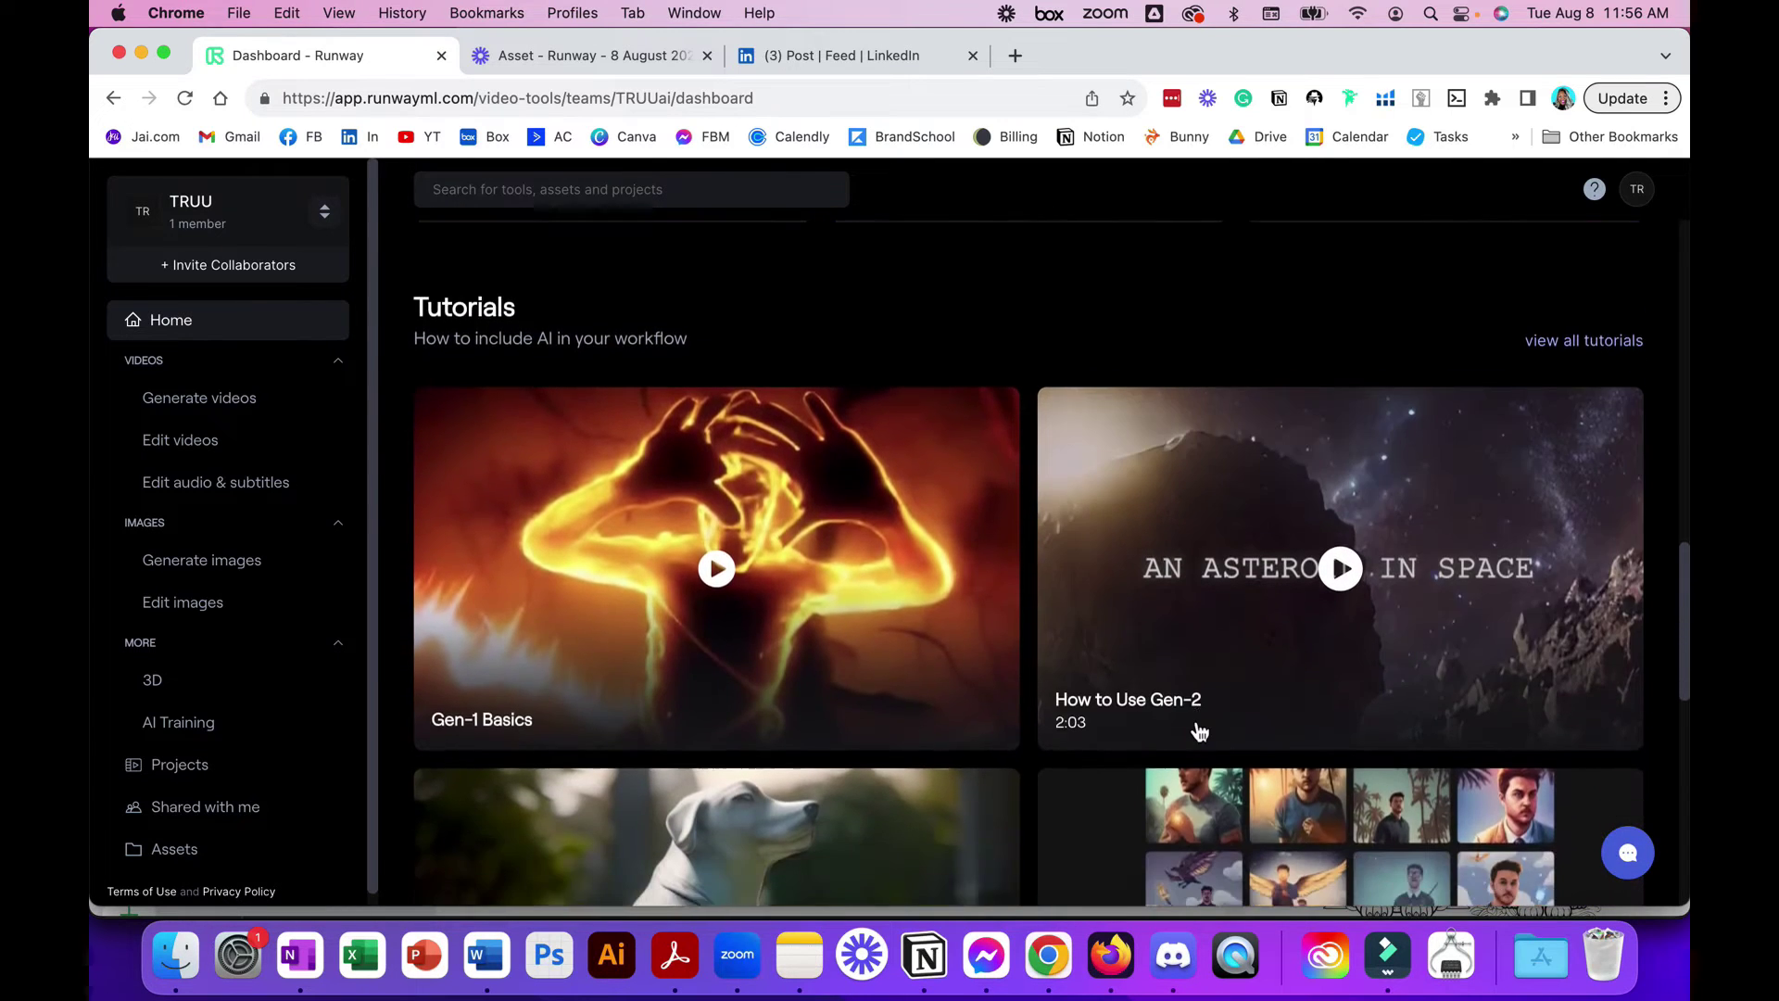
{"action": "scroll", "coordinate": [1198, 731], "scroll_direction": "up", "scroll_amount": 10}
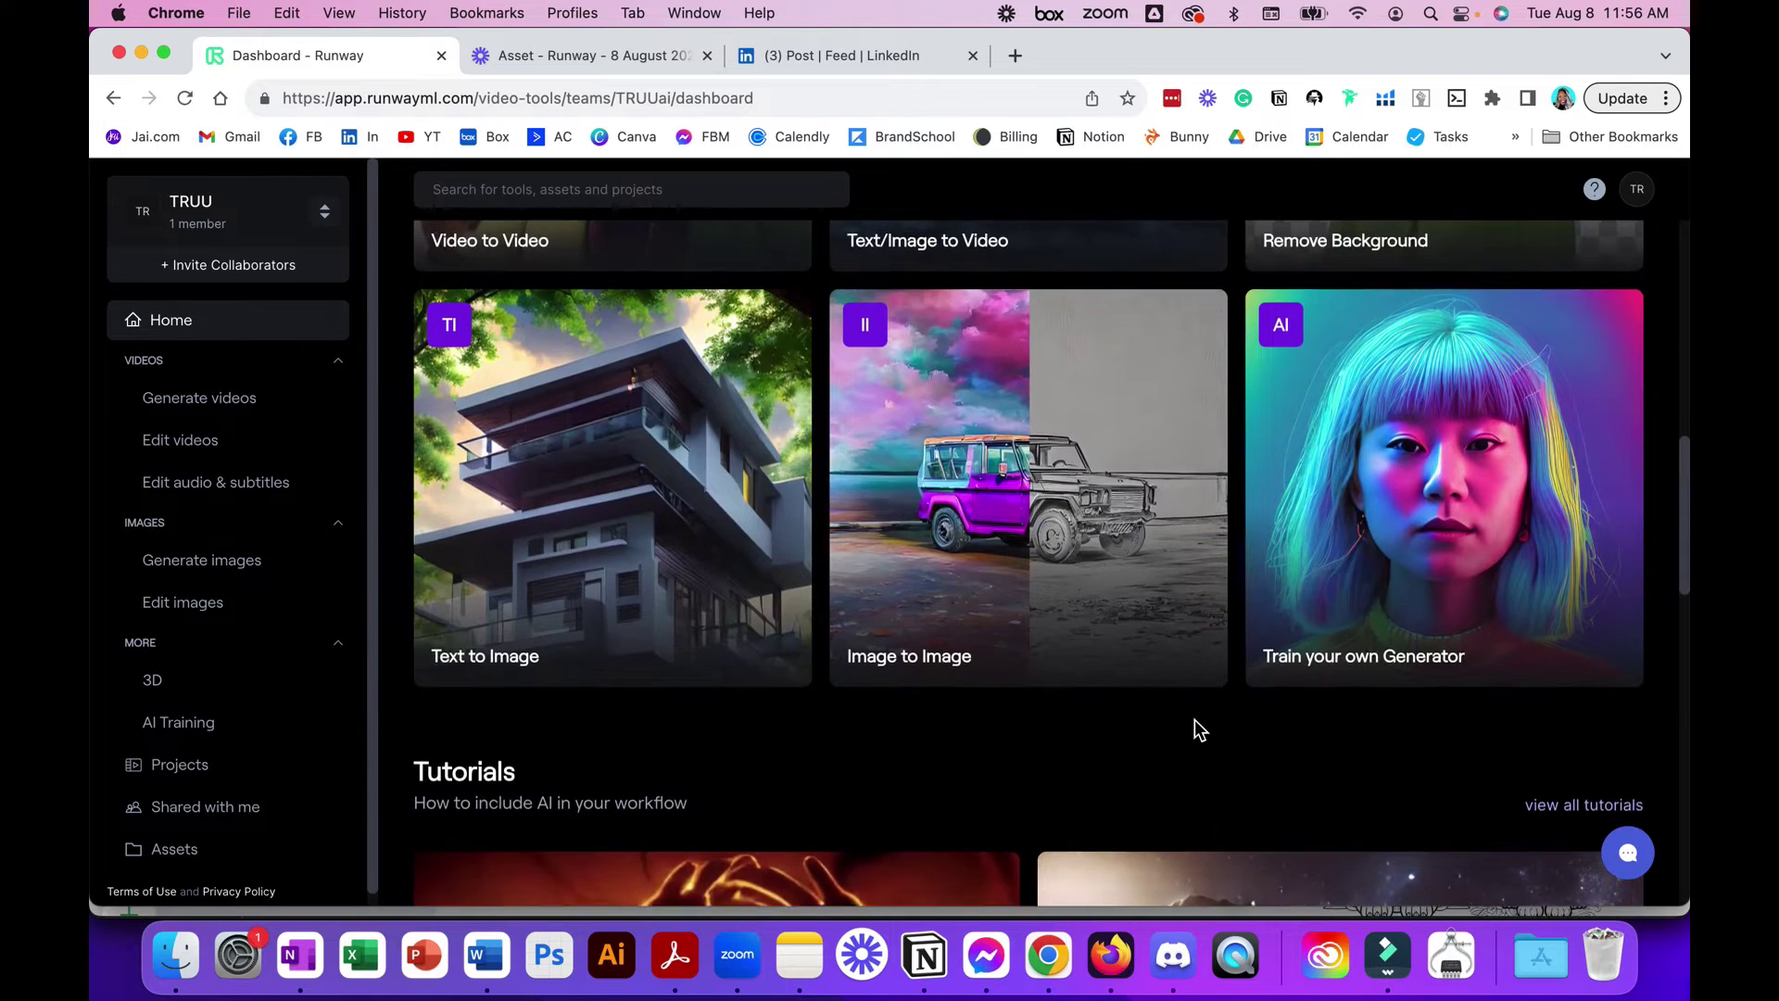
{"action": "scroll", "coordinate": [1195, 728], "scroll_direction": "up", "scroll_amount": 10}
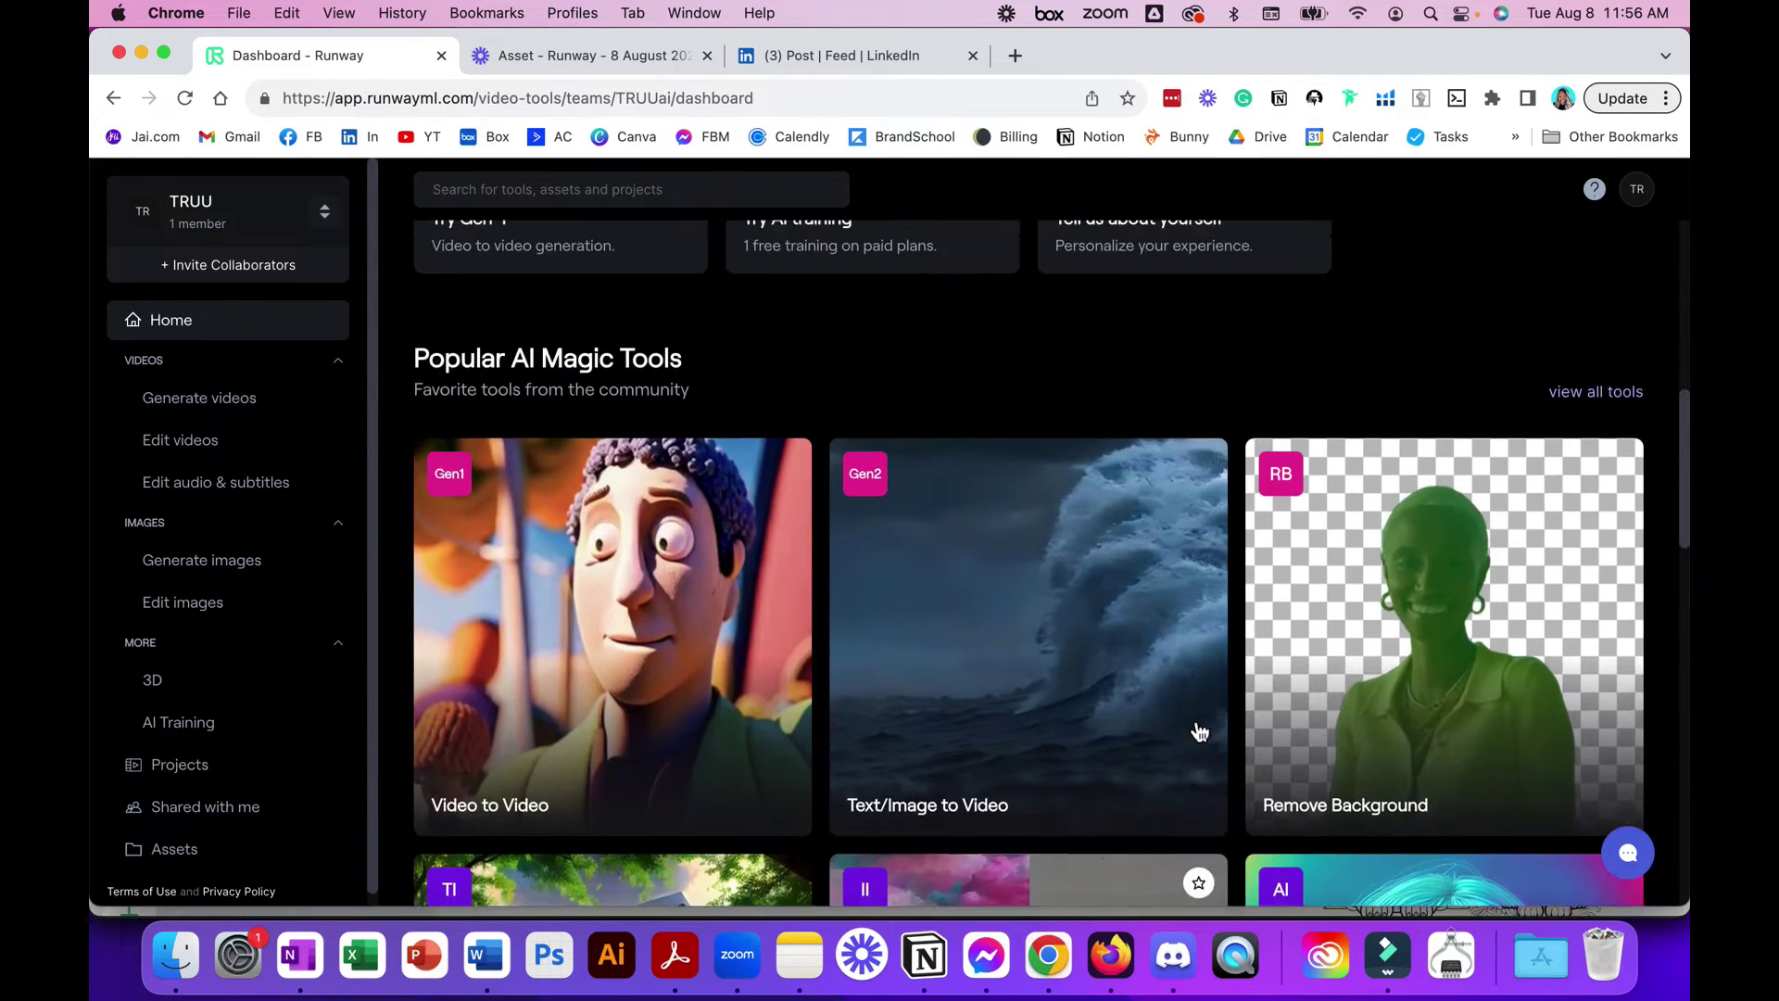
{"action": "scroll", "coordinate": [1200, 732], "scroll_direction": "up", "scroll_amount": 5}
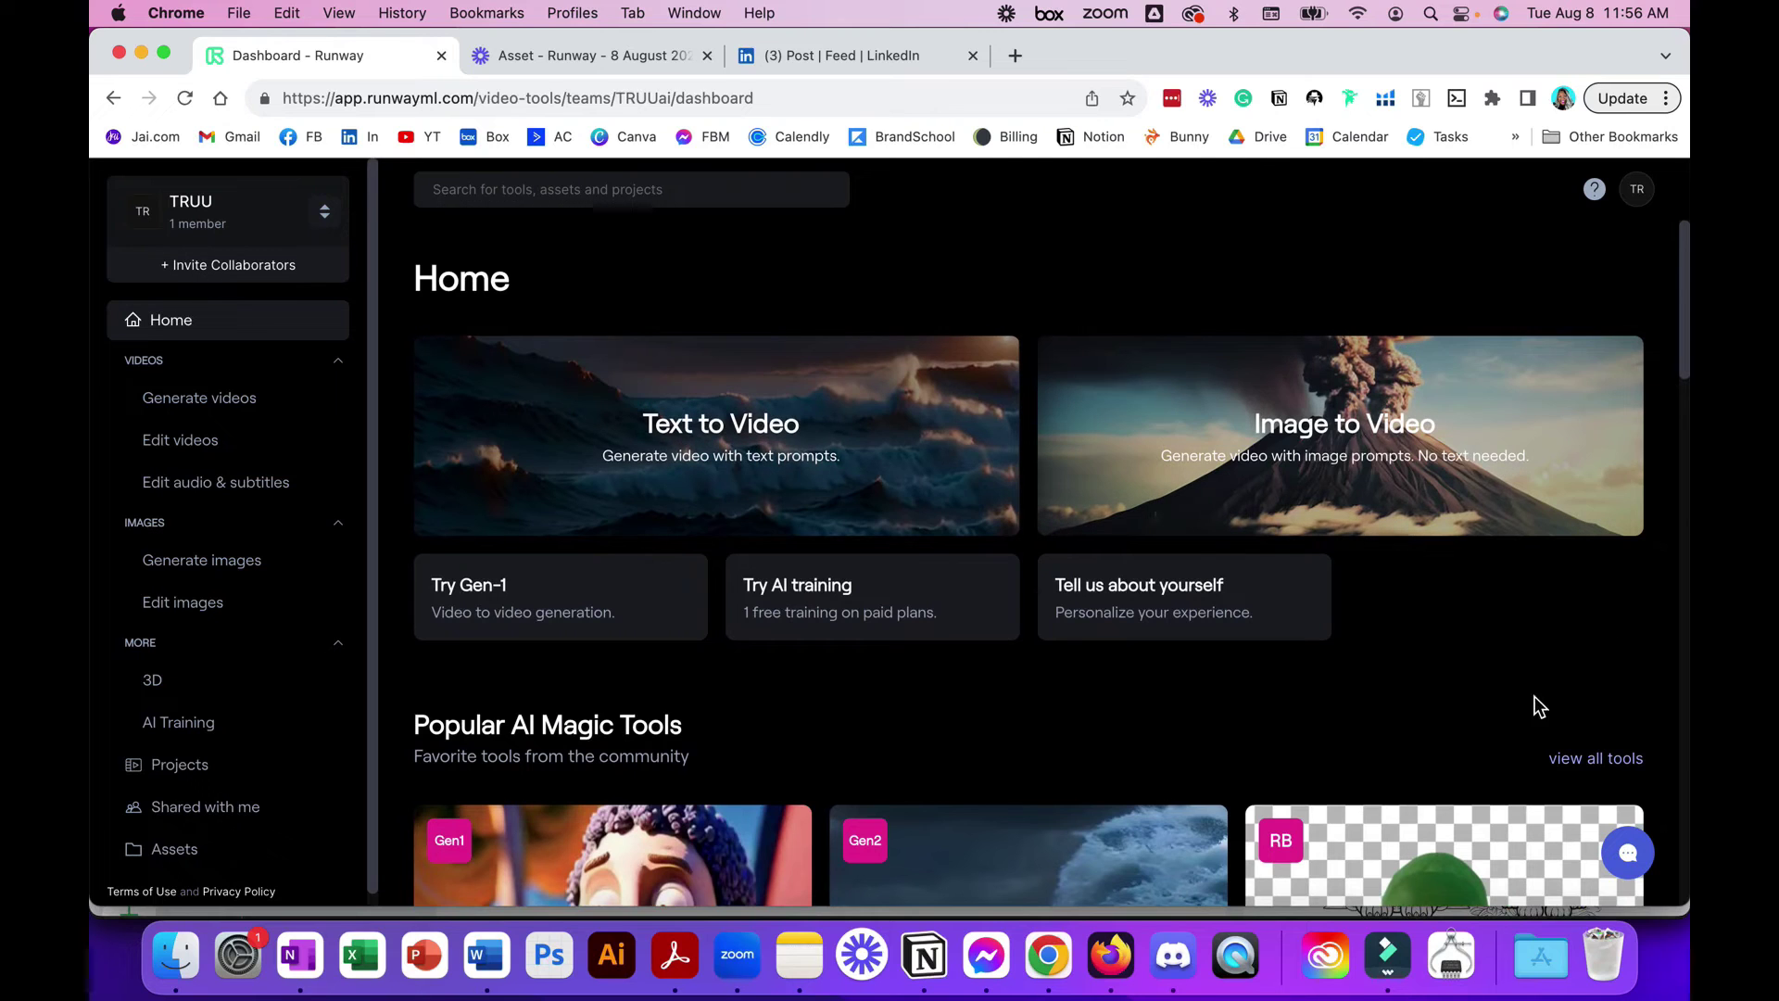
Step: Expand the Popular AI Magic Tools to the full list and open the Frame Interpolation tool
{"action": "scroll", "coordinate": [1535, 704], "scroll_direction": "down", "scroll_amount": 2}
{"action": "left_click", "coordinate": [1619, 677]}
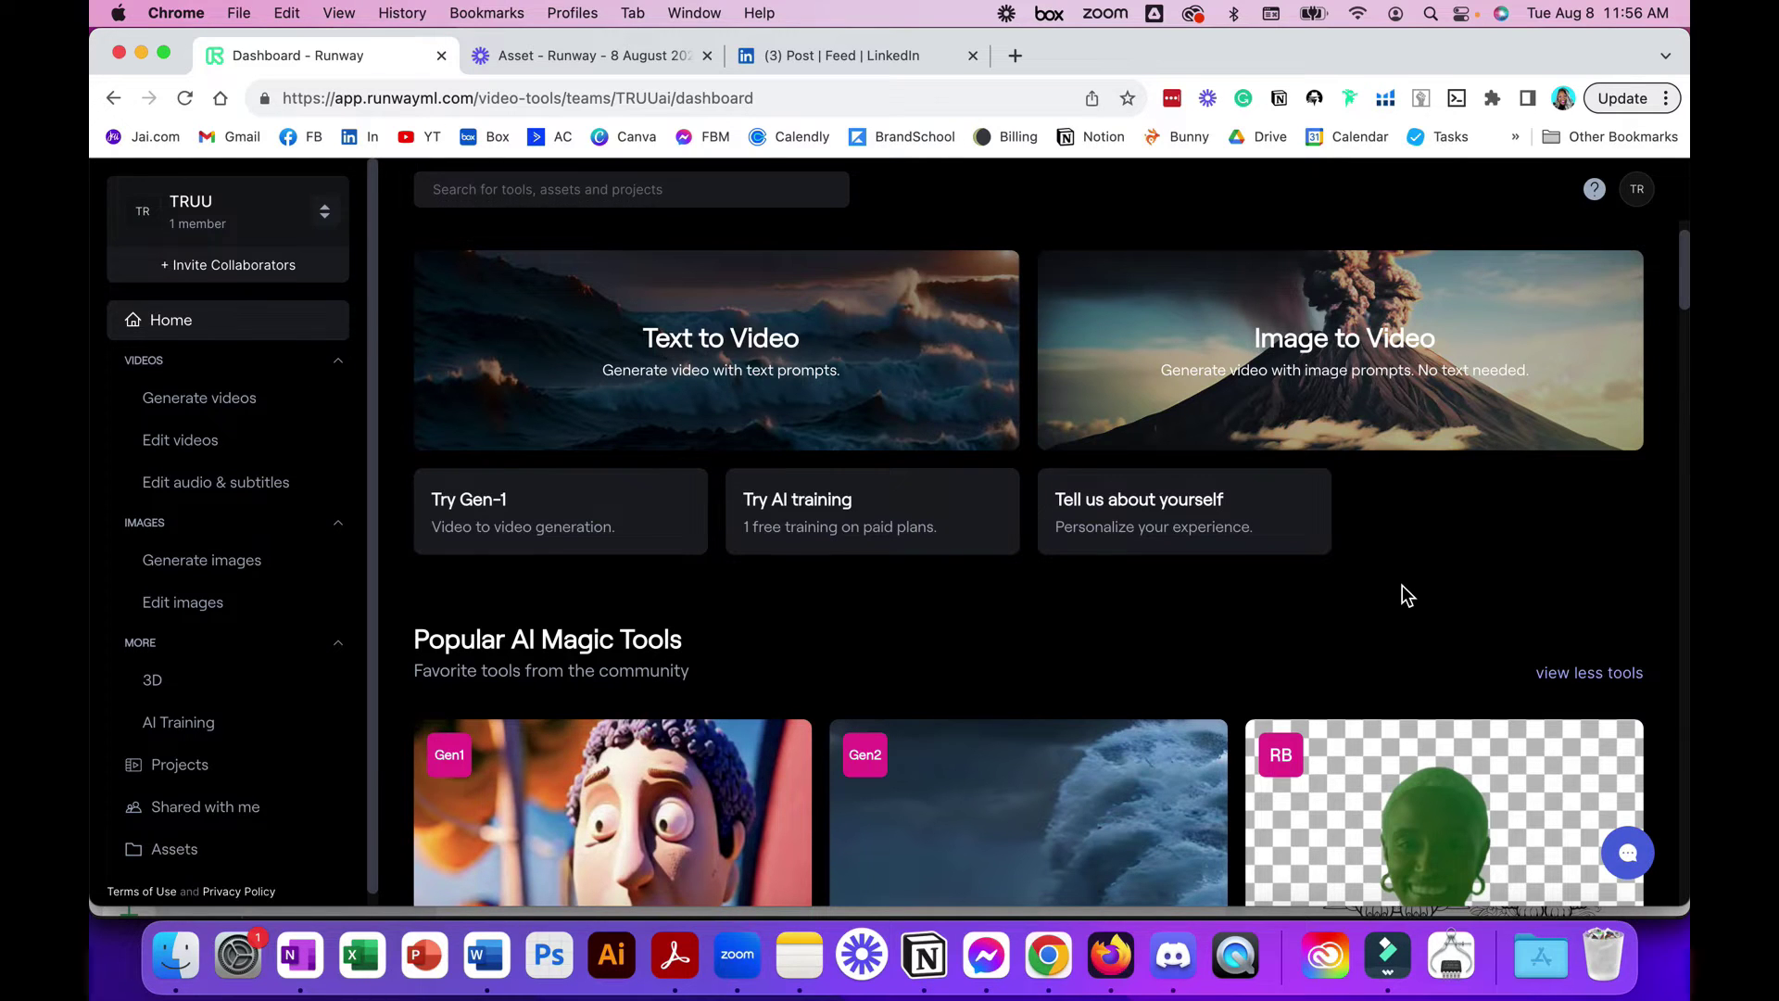
{"action": "scroll", "coordinate": [1403, 585], "scroll_direction": "down", "scroll_amount": 1}
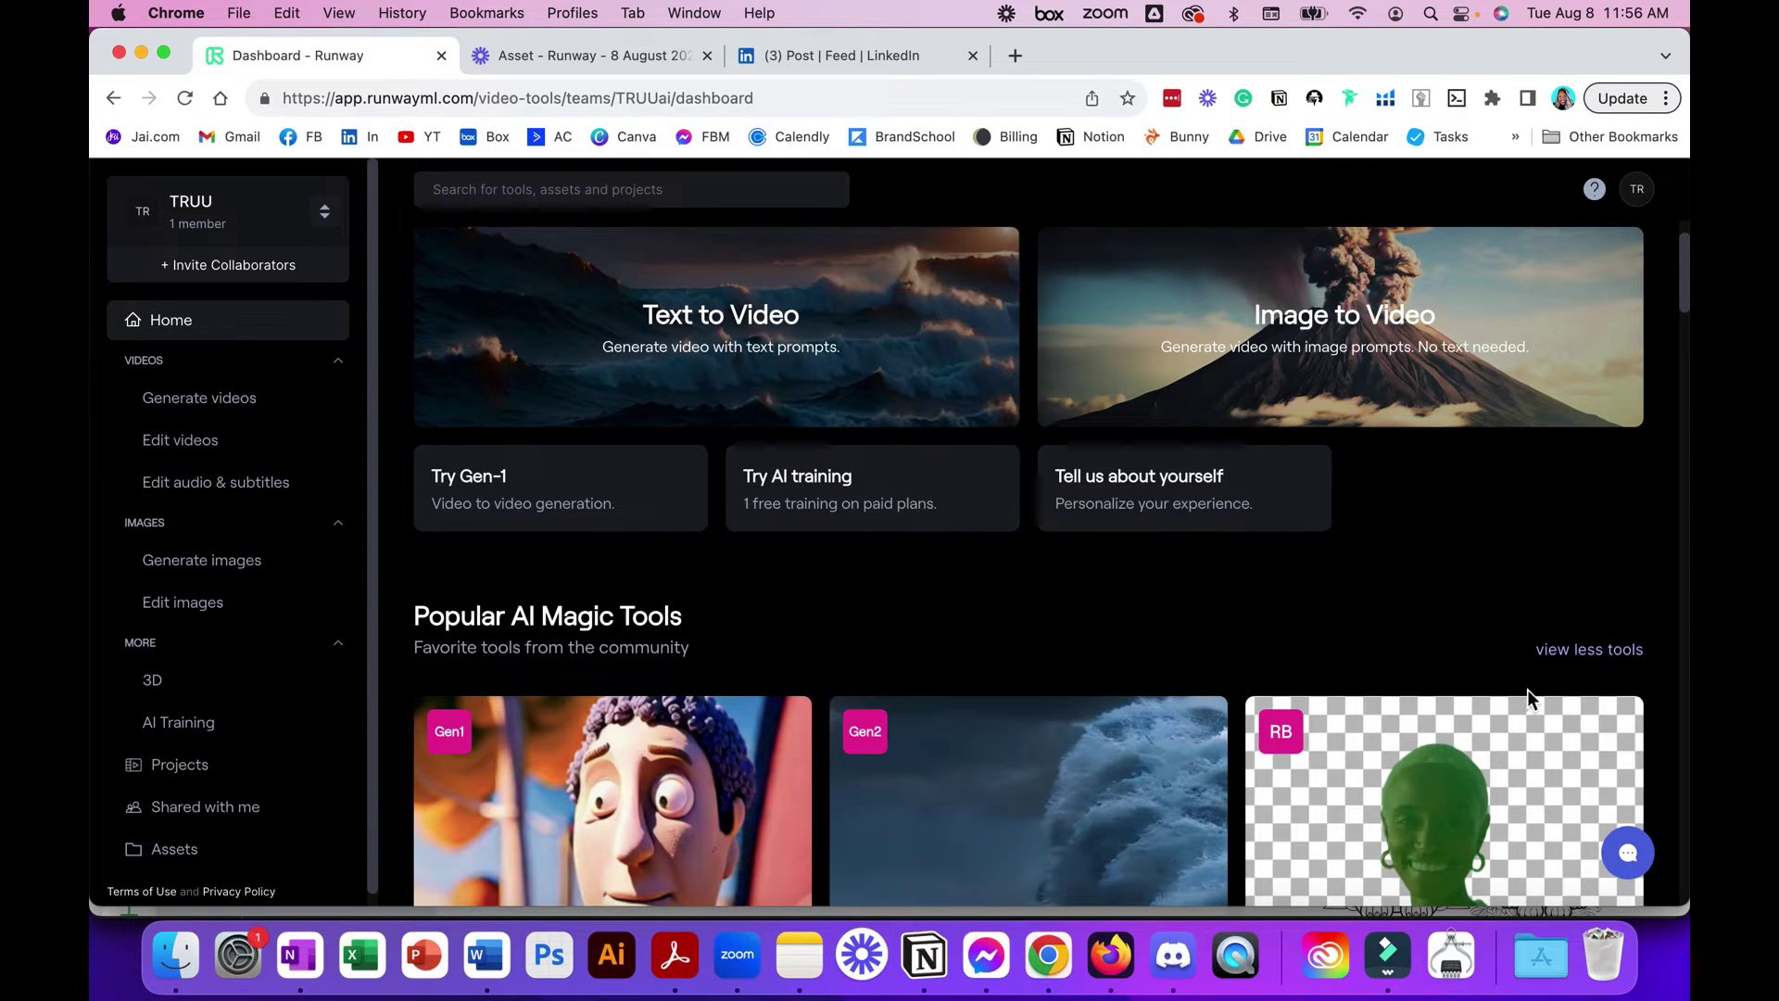
{"action": "left_click", "coordinate": [1600, 656]}
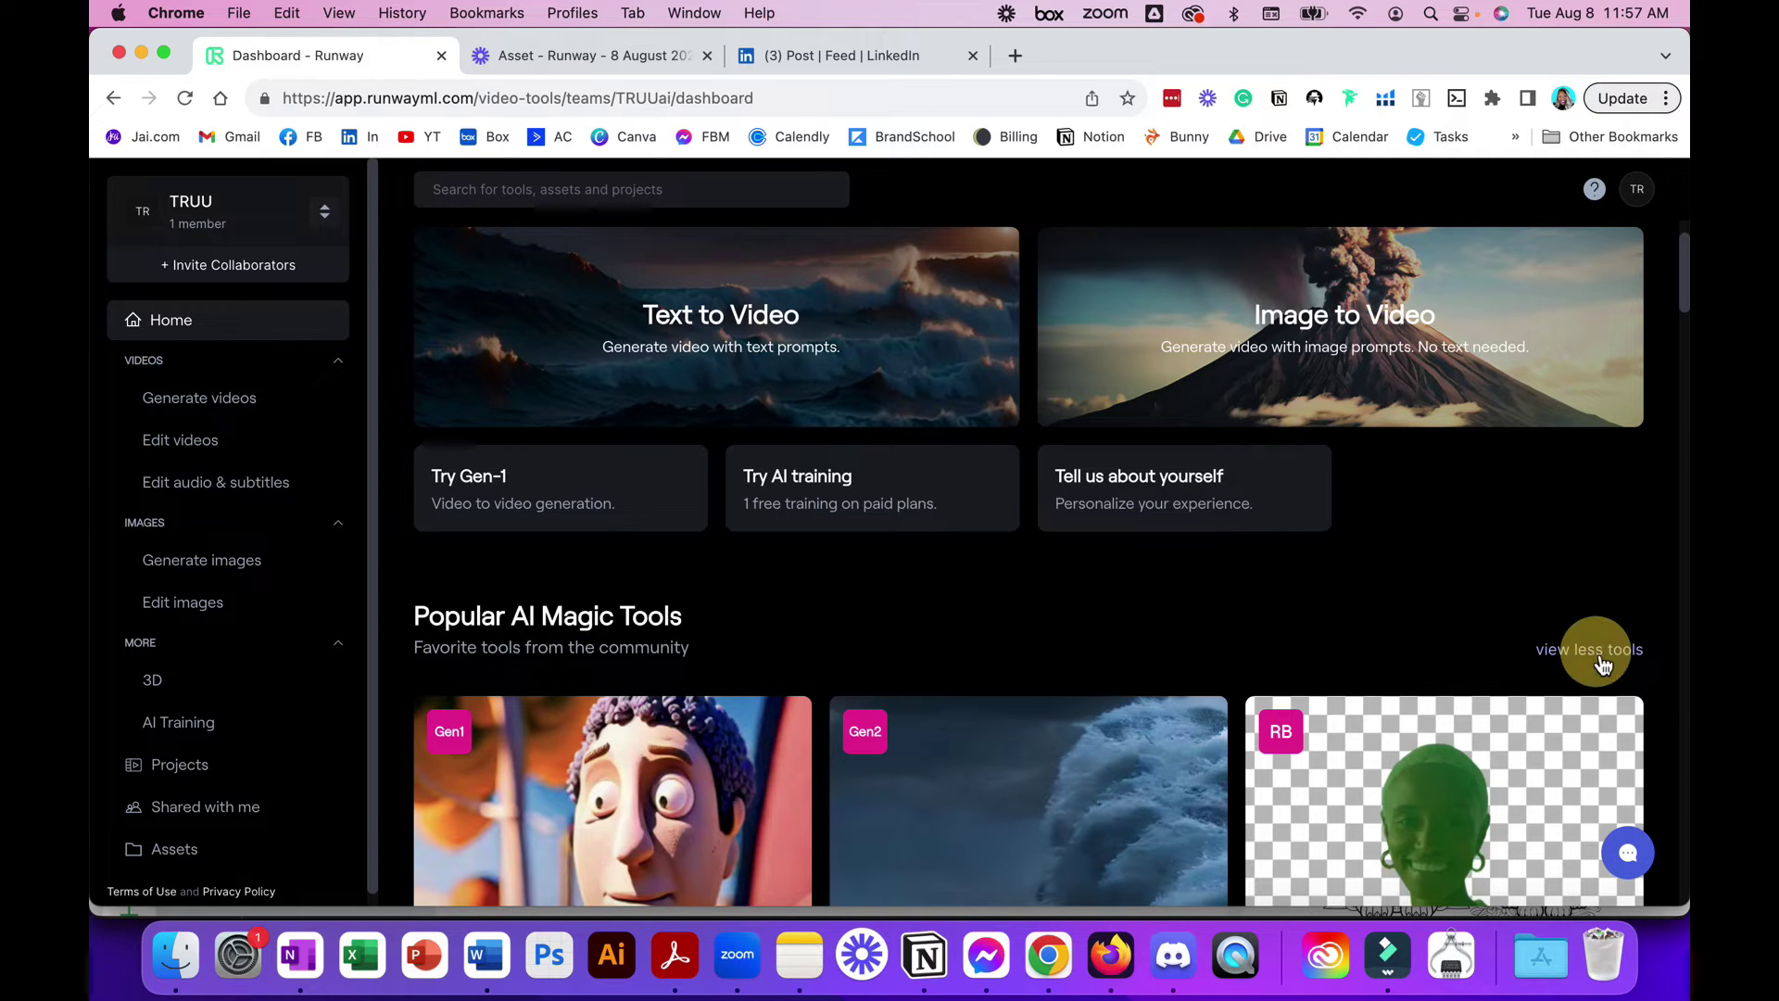
{"action": "left_click", "coordinate": [1602, 655]}
{"action": "scroll", "coordinate": [1601, 663], "scroll_direction": "down", "scroll_amount": 5}
{"action": "scroll", "coordinate": [1575, 663], "scroll_direction": "down", "scroll_amount": 7}
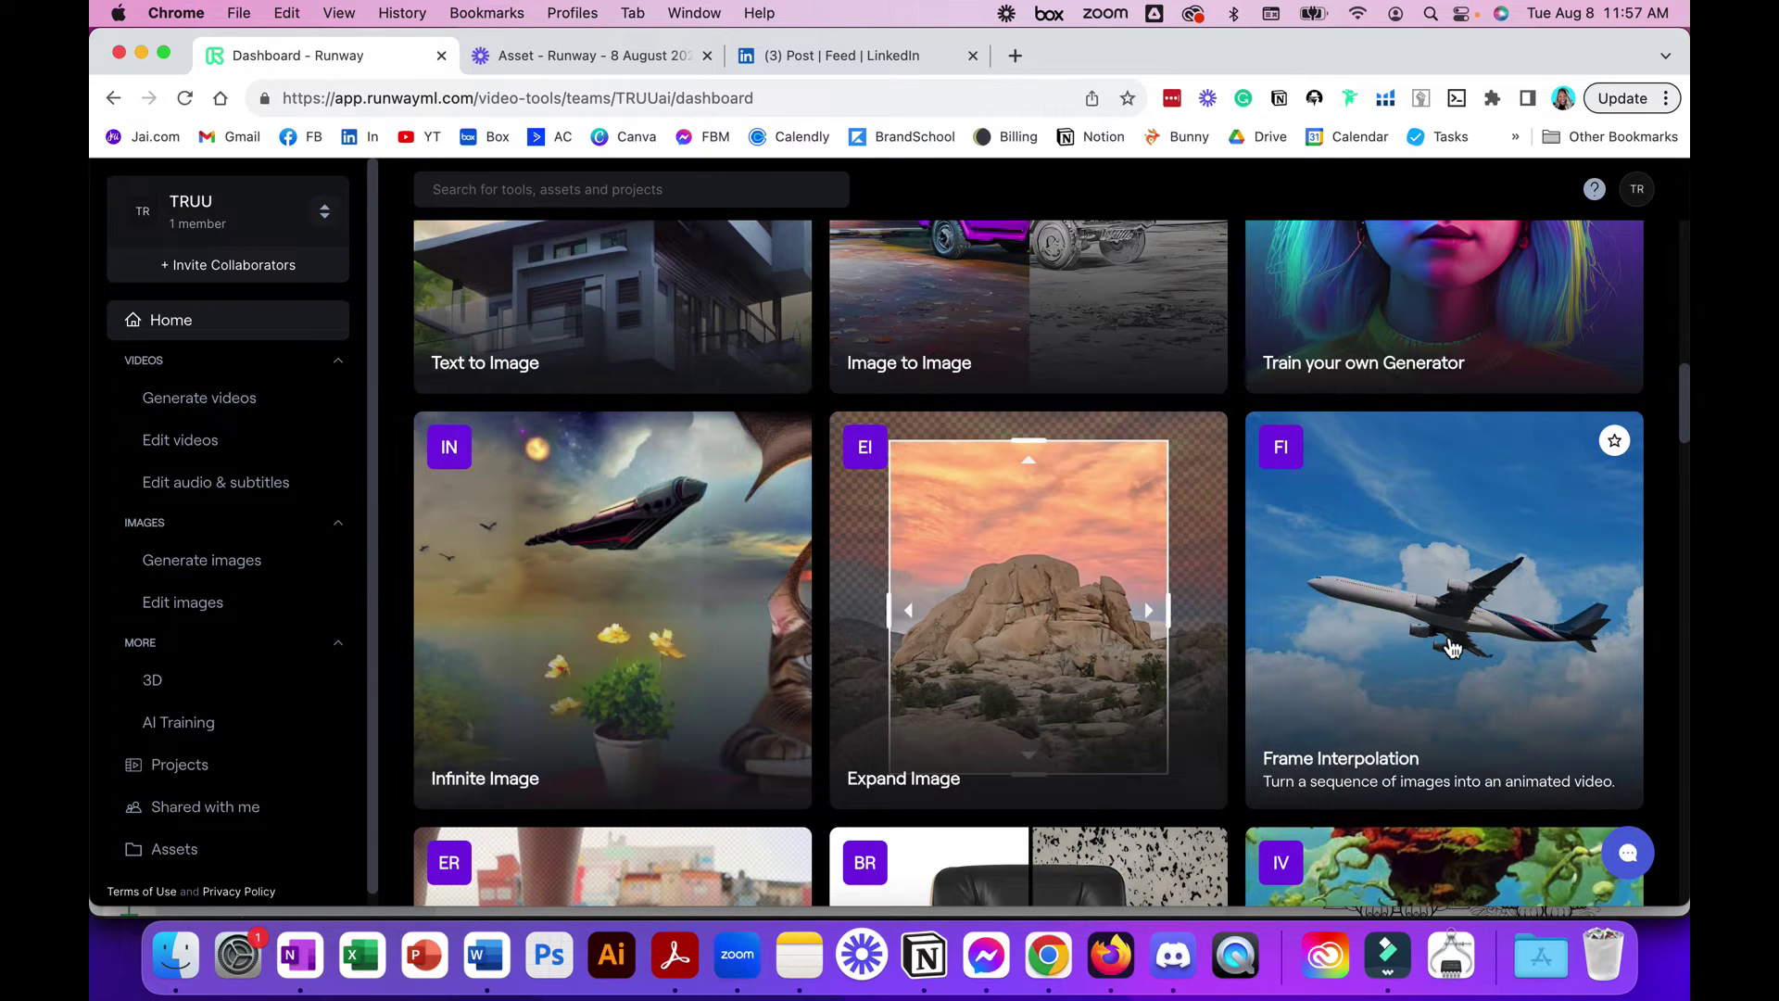
{"action": "left_click", "coordinate": [1452, 647]}
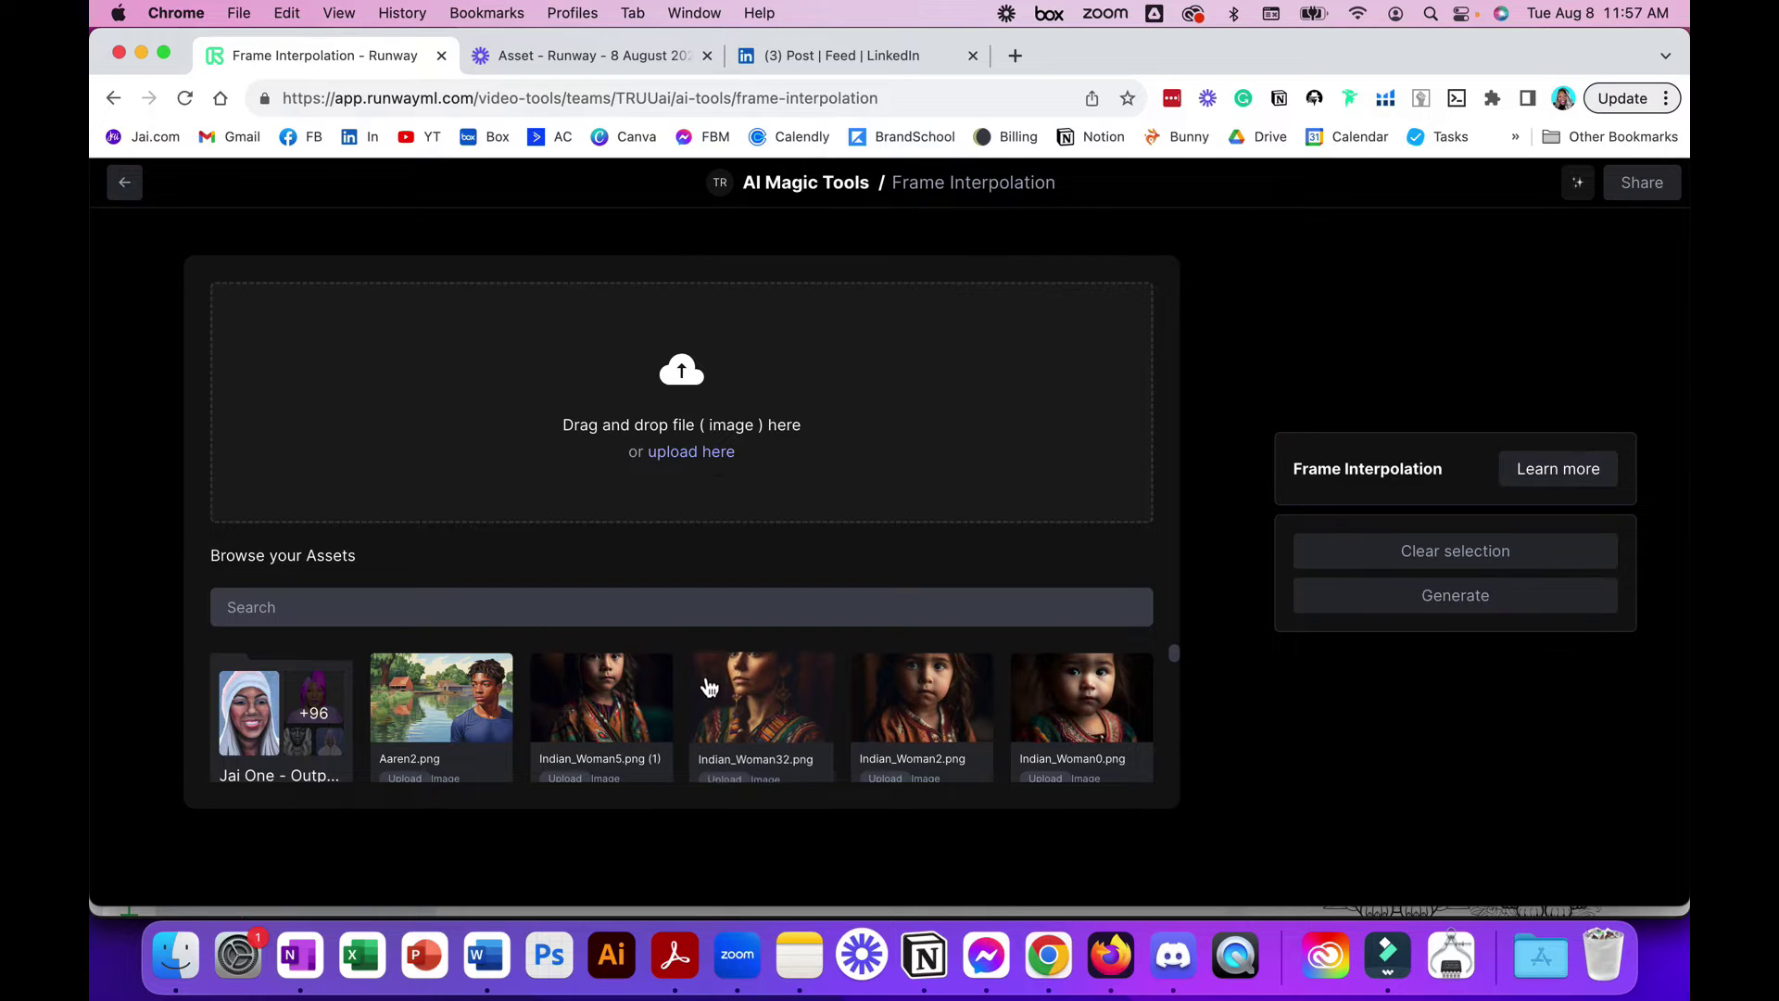
Step: Select all the uploaded portraits from Indian_Woman5.png (1) through the last elderly portrait and add them to the interpolation sequence
{"action": "scroll", "coordinate": [707, 683], "scroll_direction": "down", "scroll_amount": 2}
{"action": "left_click", "coordinate": [627, 718]}
{"action": "scroll", "coordinate": [627, 718], "scroll_direction": "down", "scroll_amount": 5}
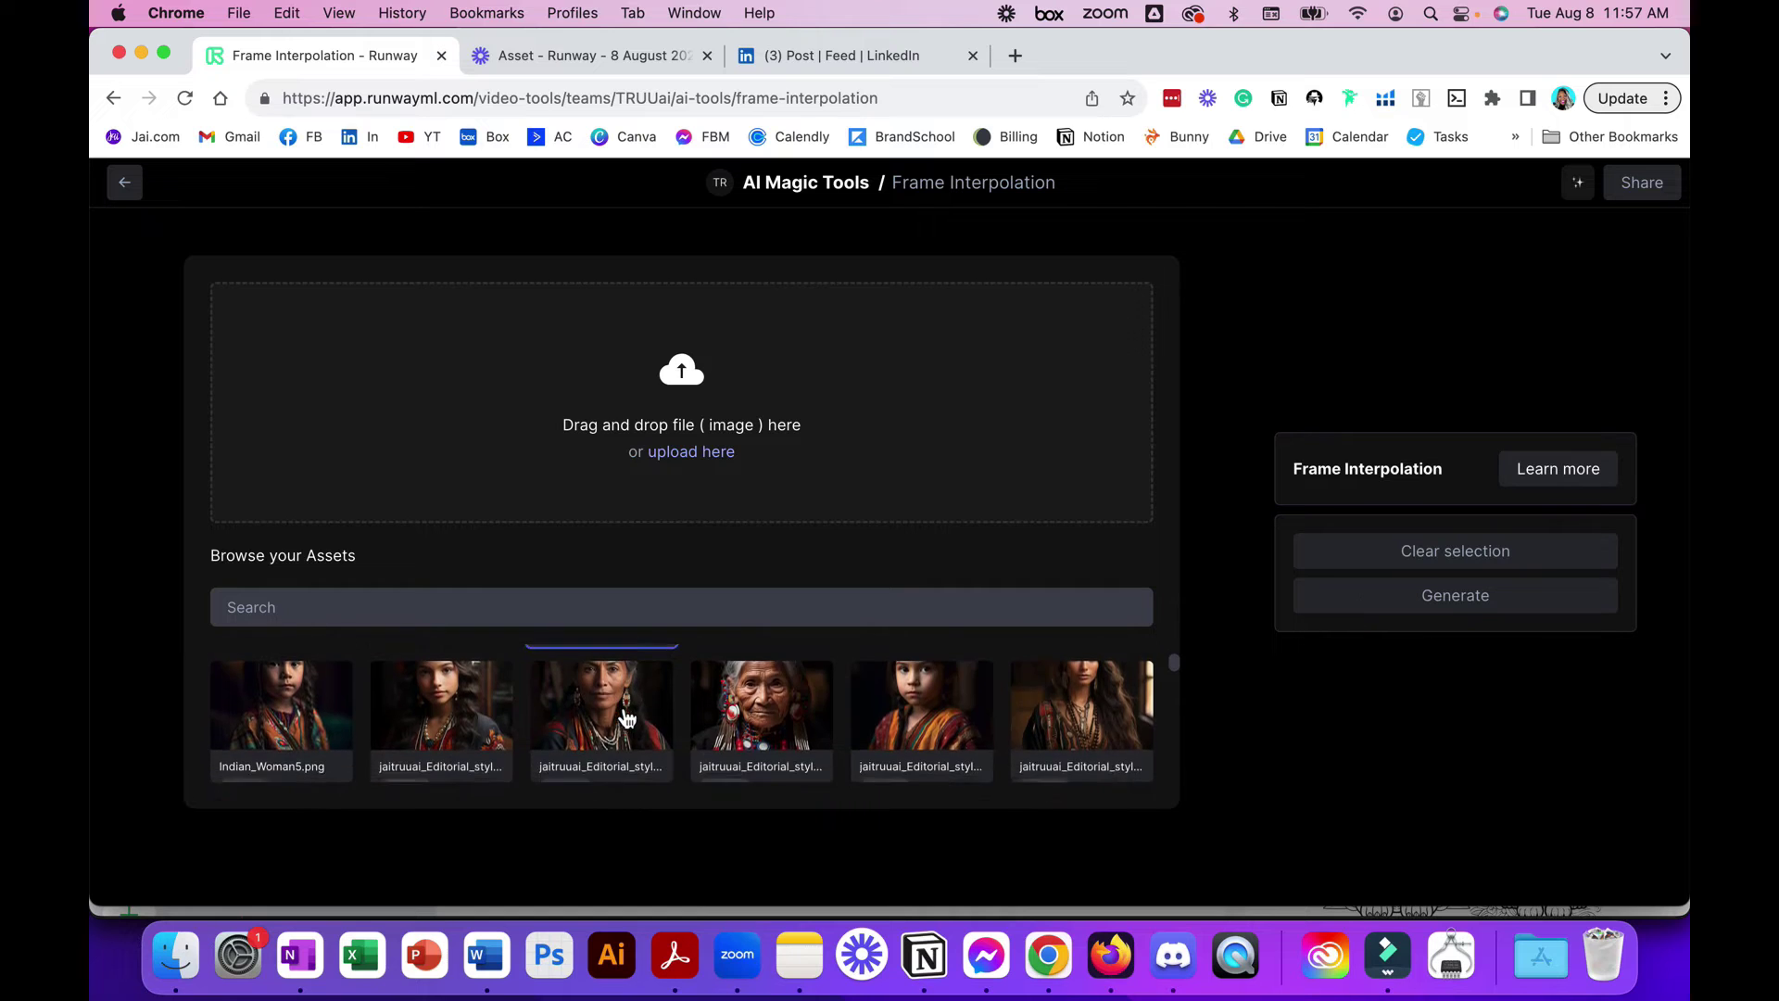
{"action": "scroll", "coordinate": [628, 718], "scroll_direction": "down", "scroll_amount": 1}
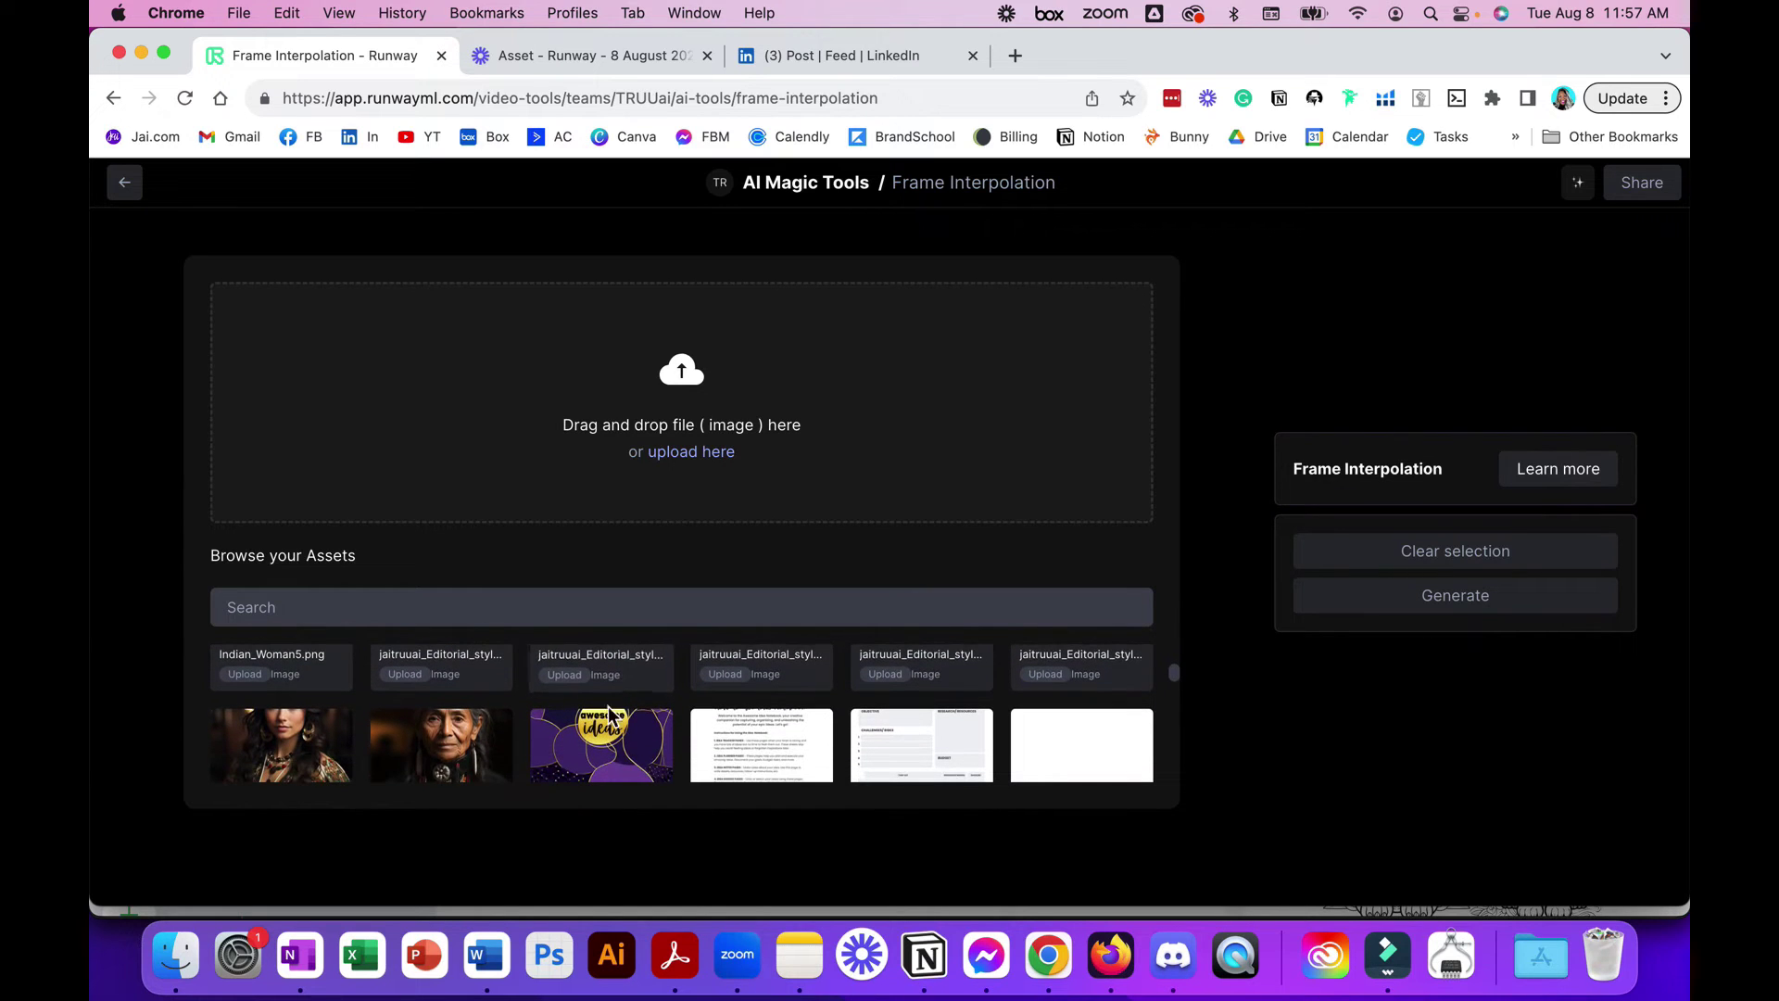
{"action": "left_click", "coordinate": [466, 746]}
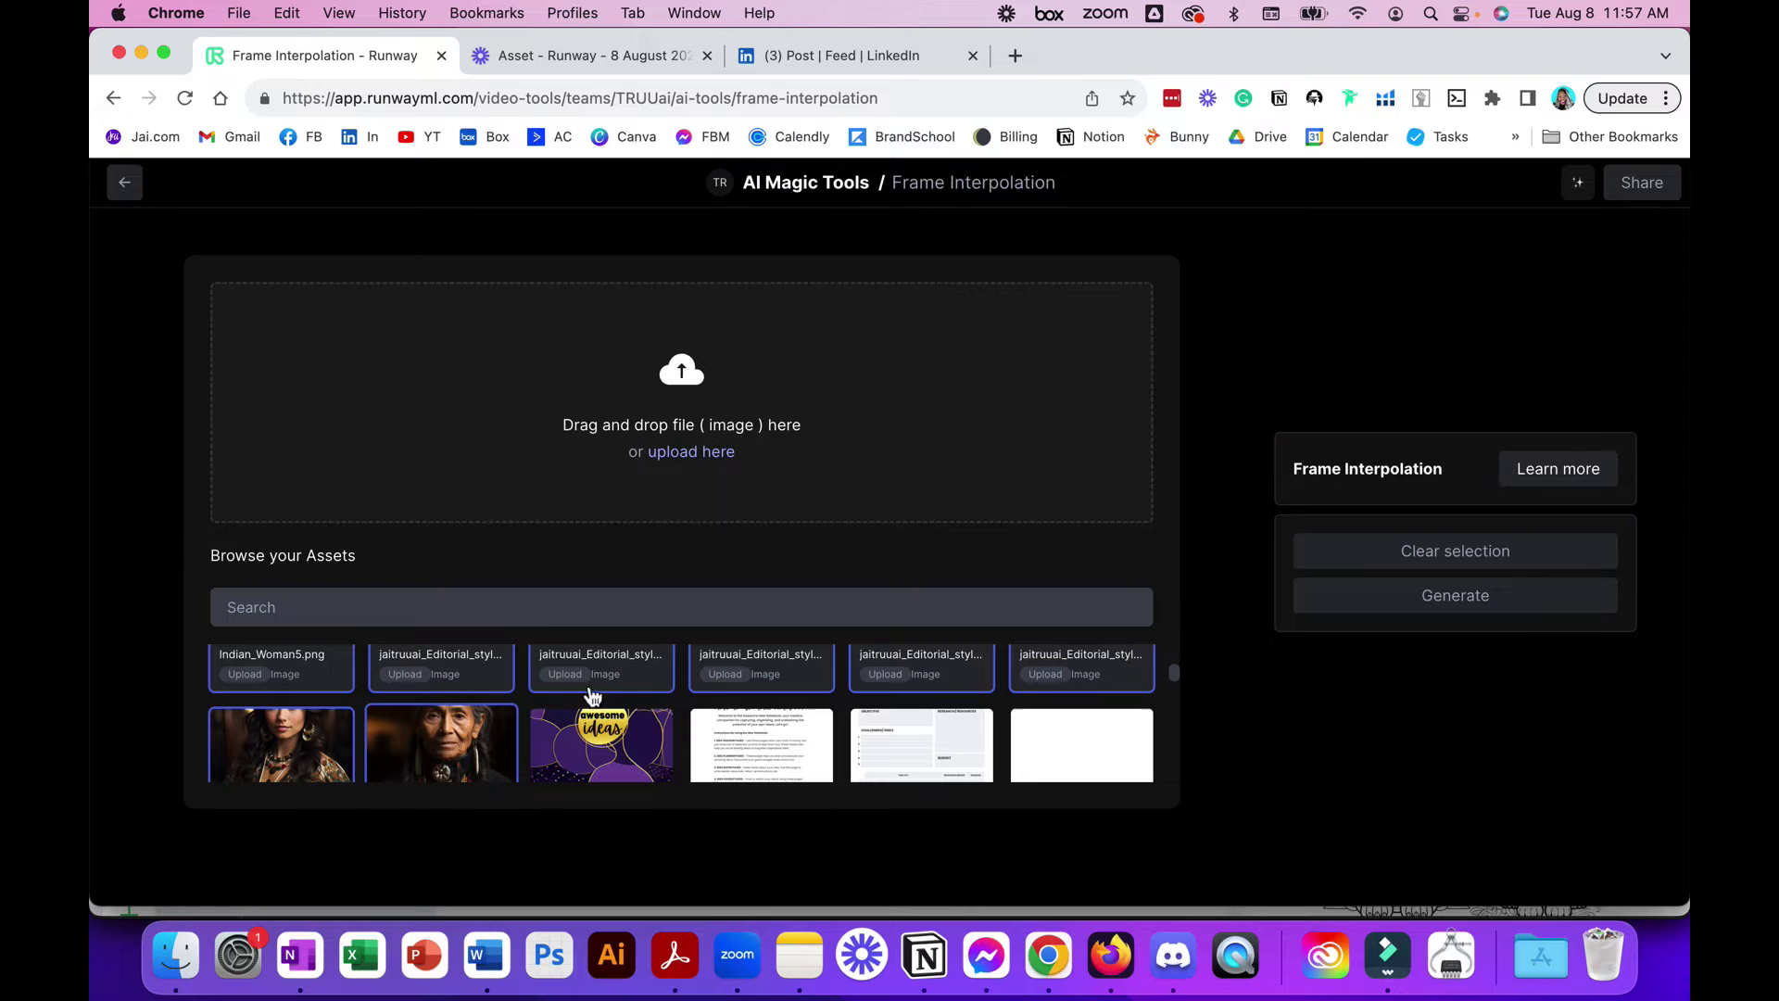
{"action": "left_click", "coordinate": [649, 669]}
{"action": "left_click_drag", "start_coordinate": [648, 669], "coordinate": [686, 369]}
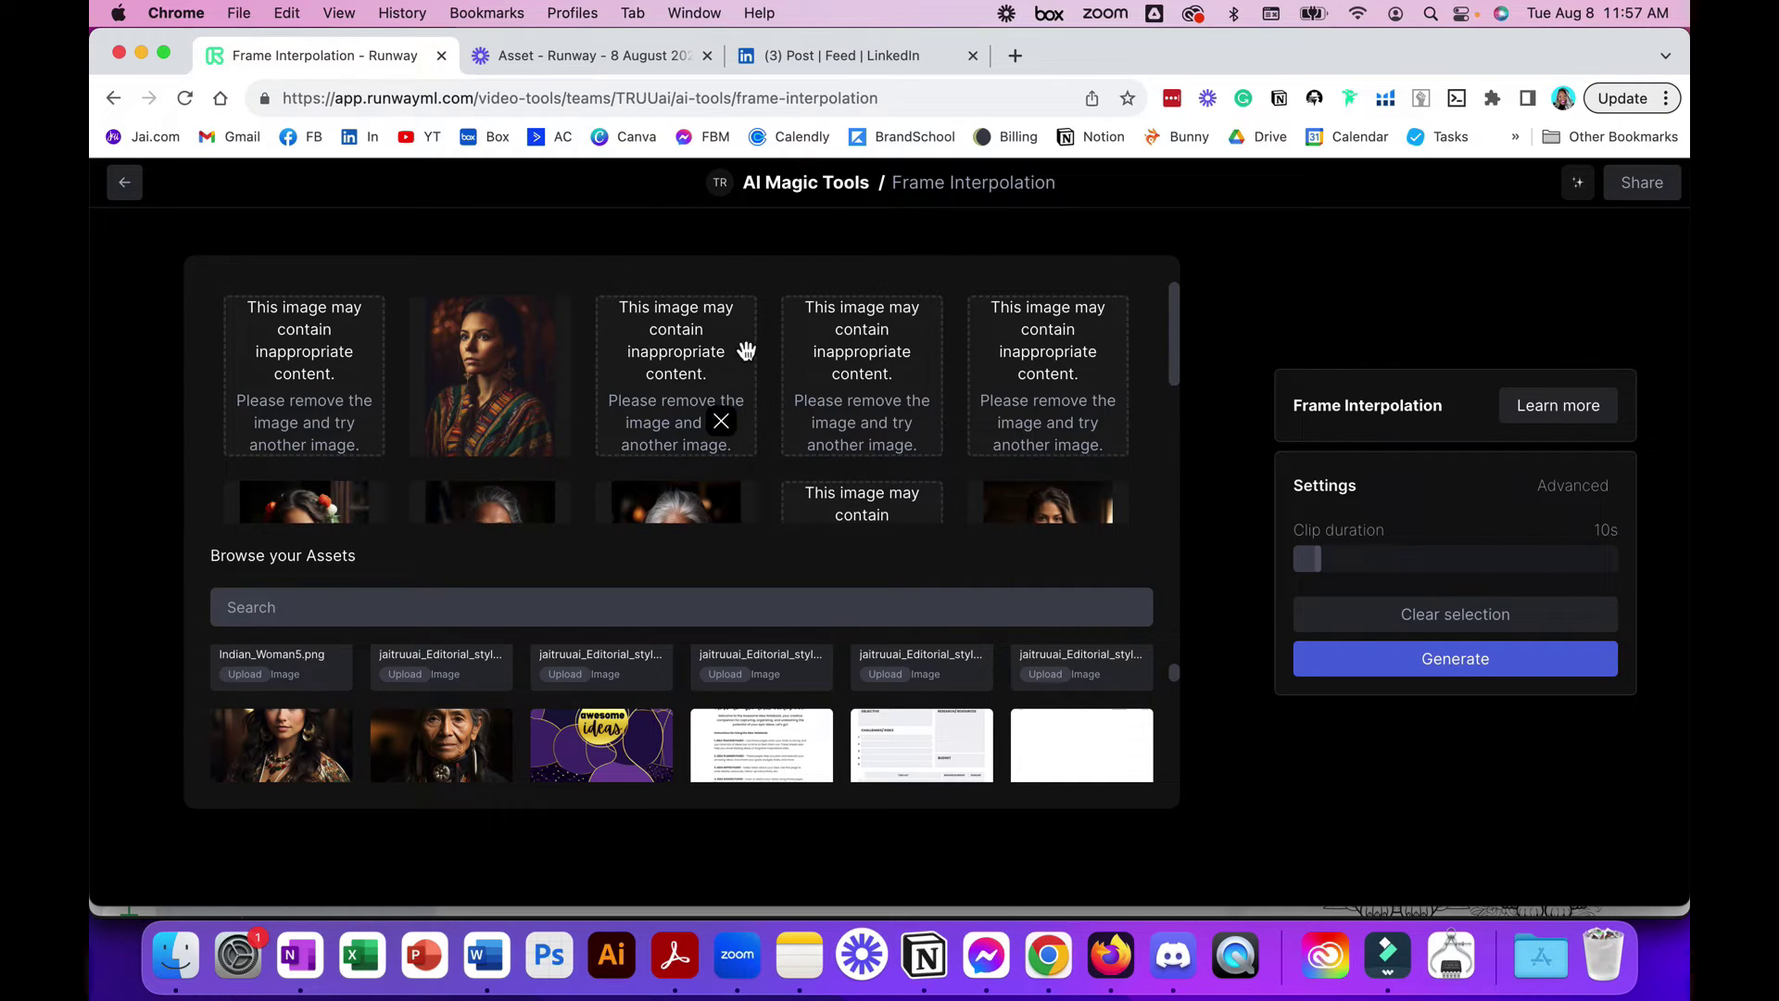
Step: Remove every image flagged as possibly containing inappropriate content from the interpolation sequence
{"action": "mouse_move", "coordinate": [289, 329]}
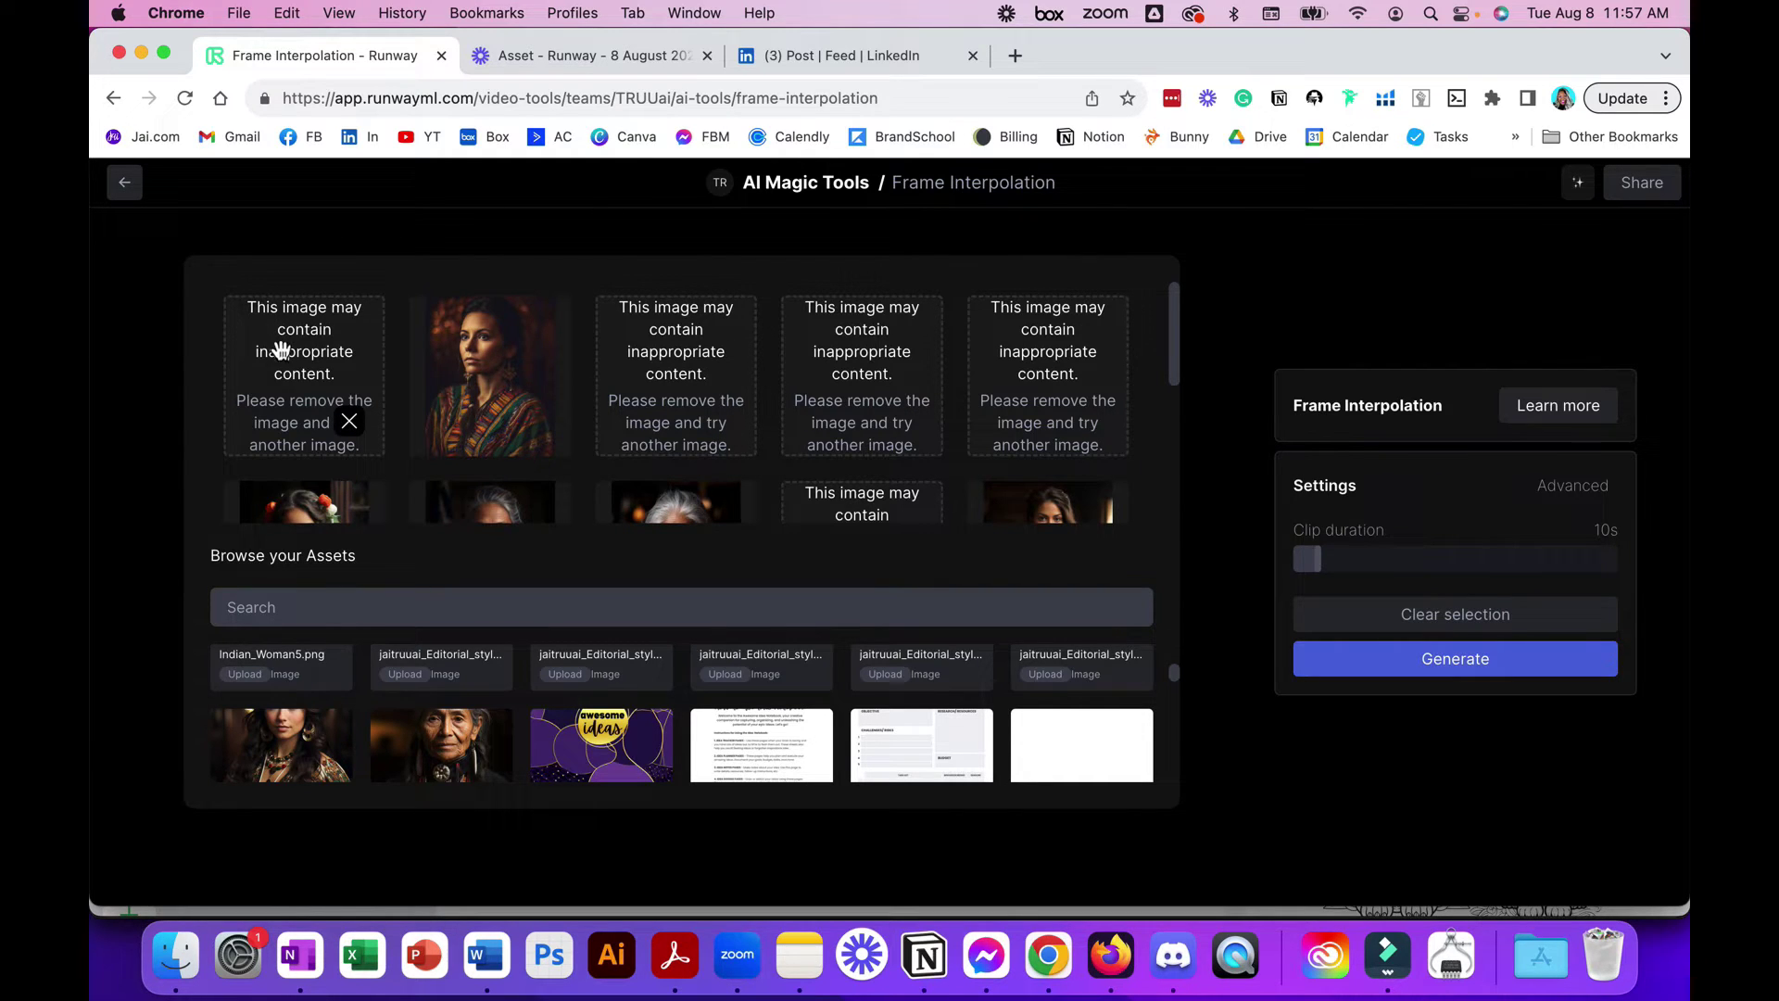
{"action": "left_click", "coordinate": [348, 422]}
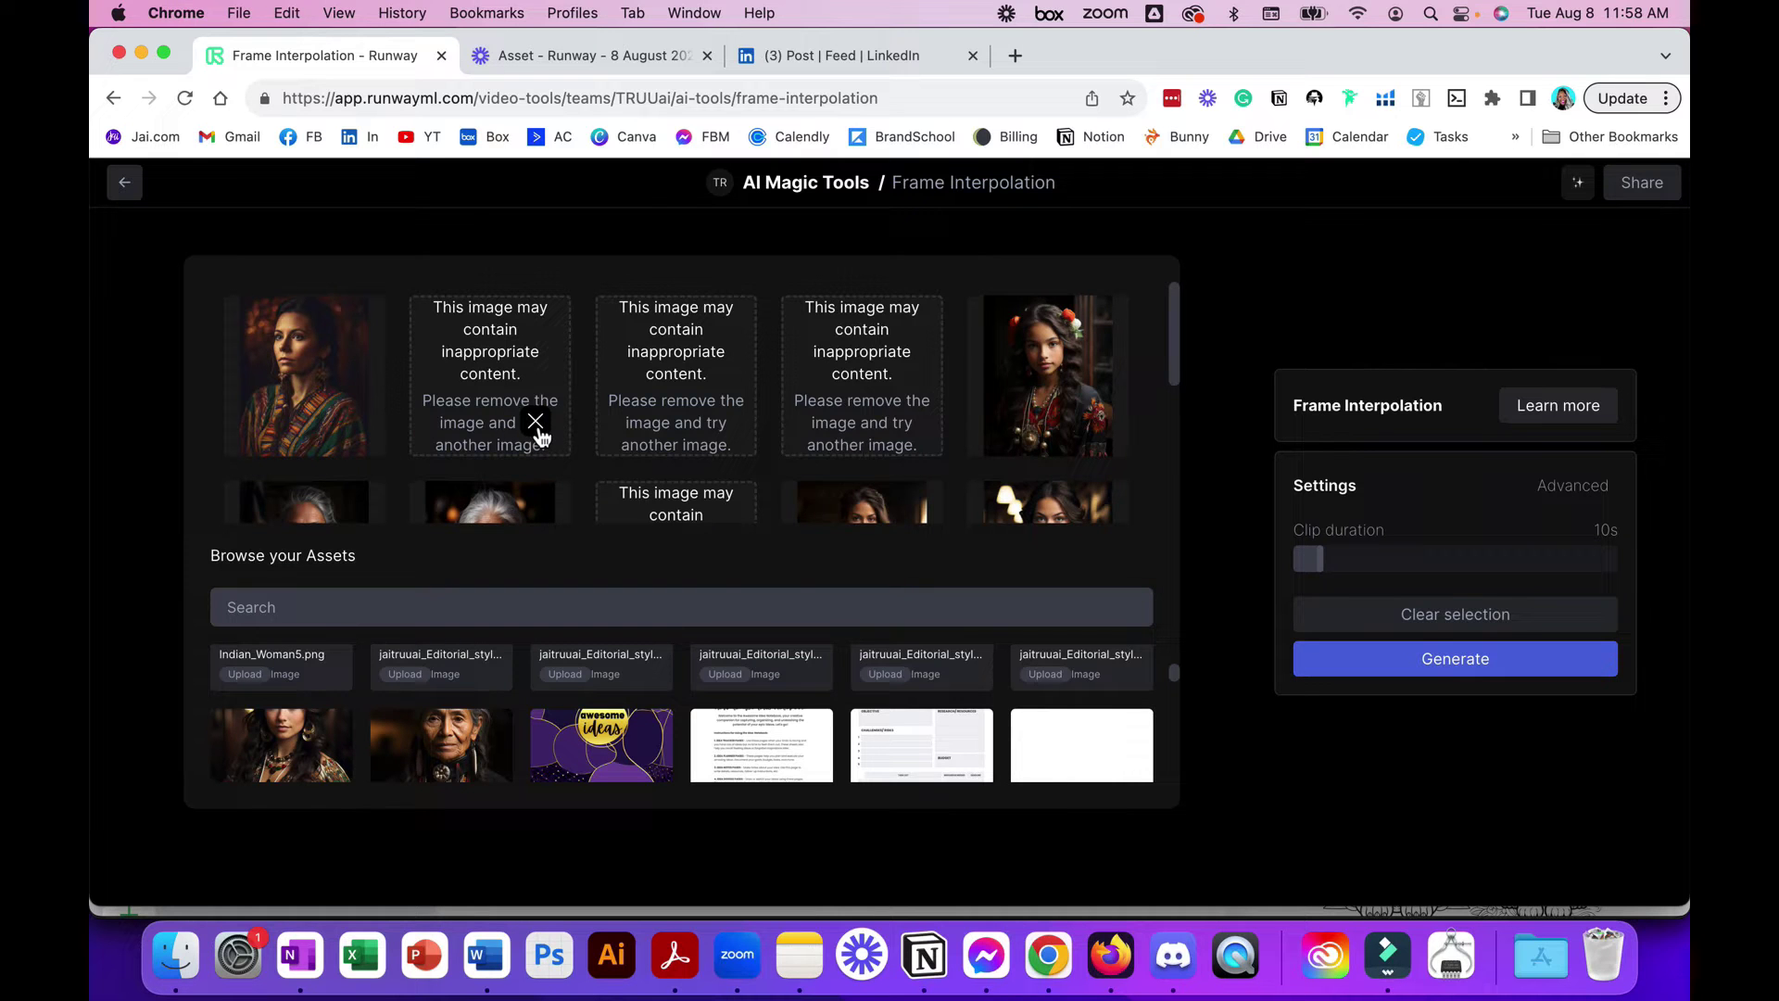
{"action": "left_click", "coordinate": [537, 424]}
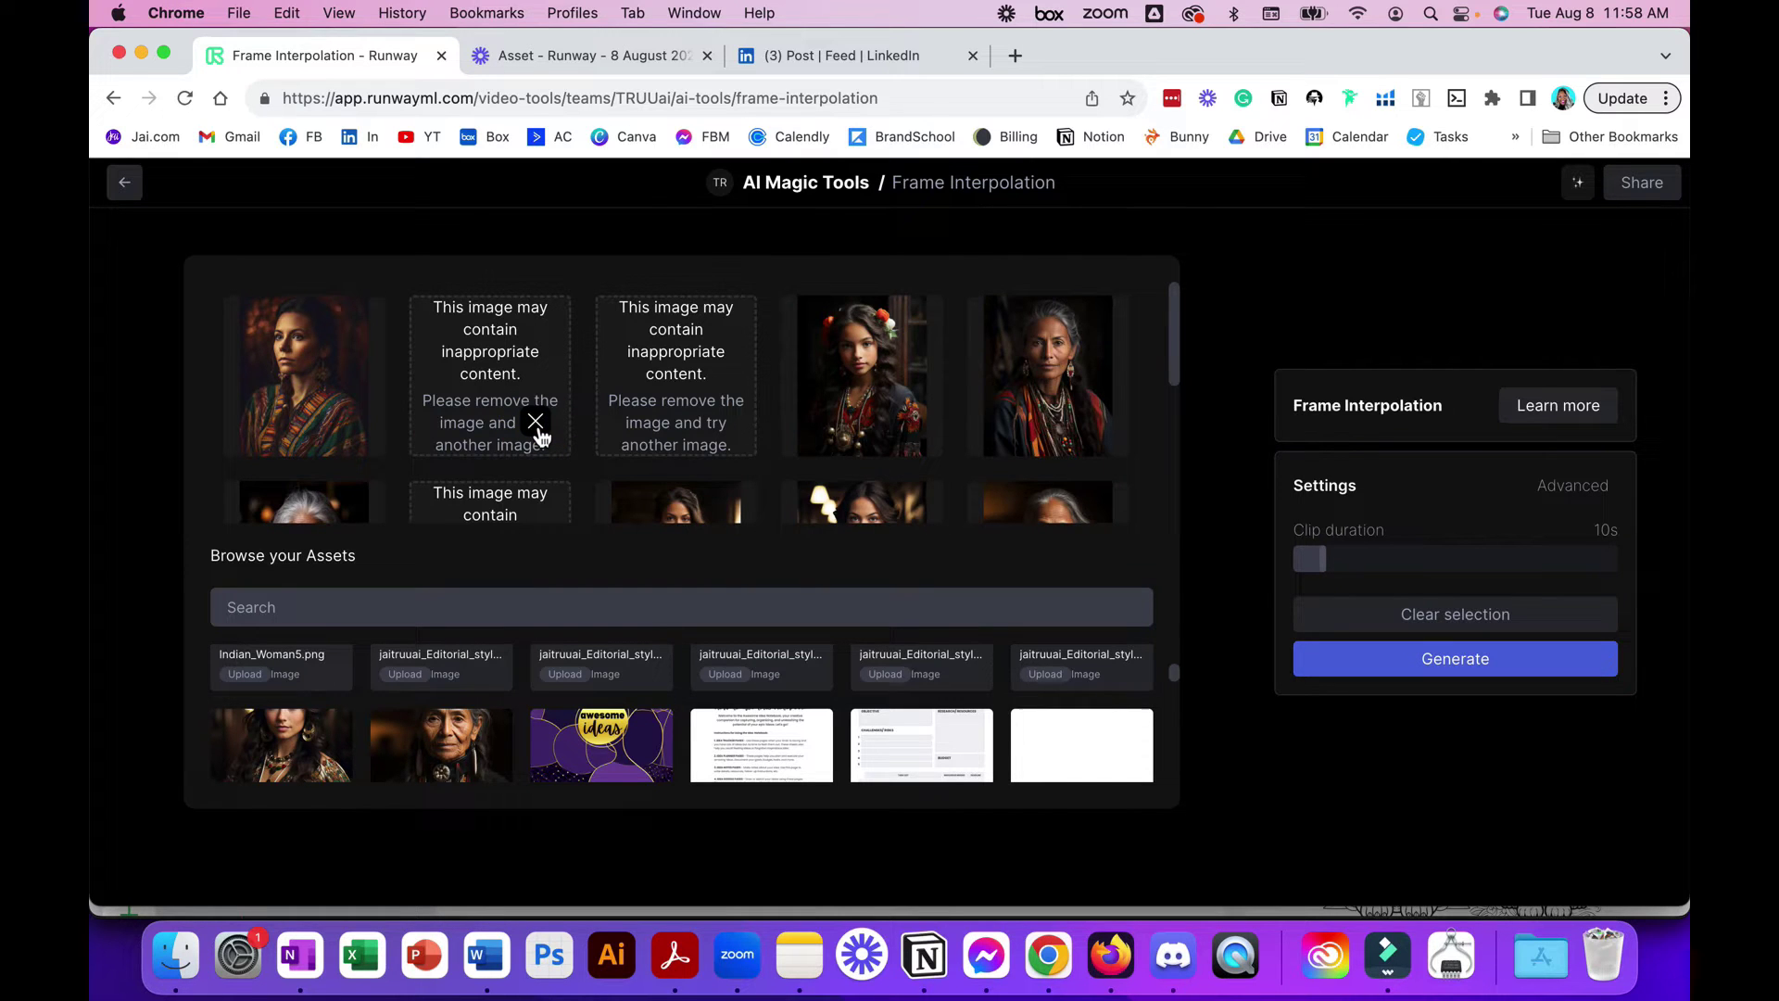
{"action": "left_click", "coordinate": [536, 423]}
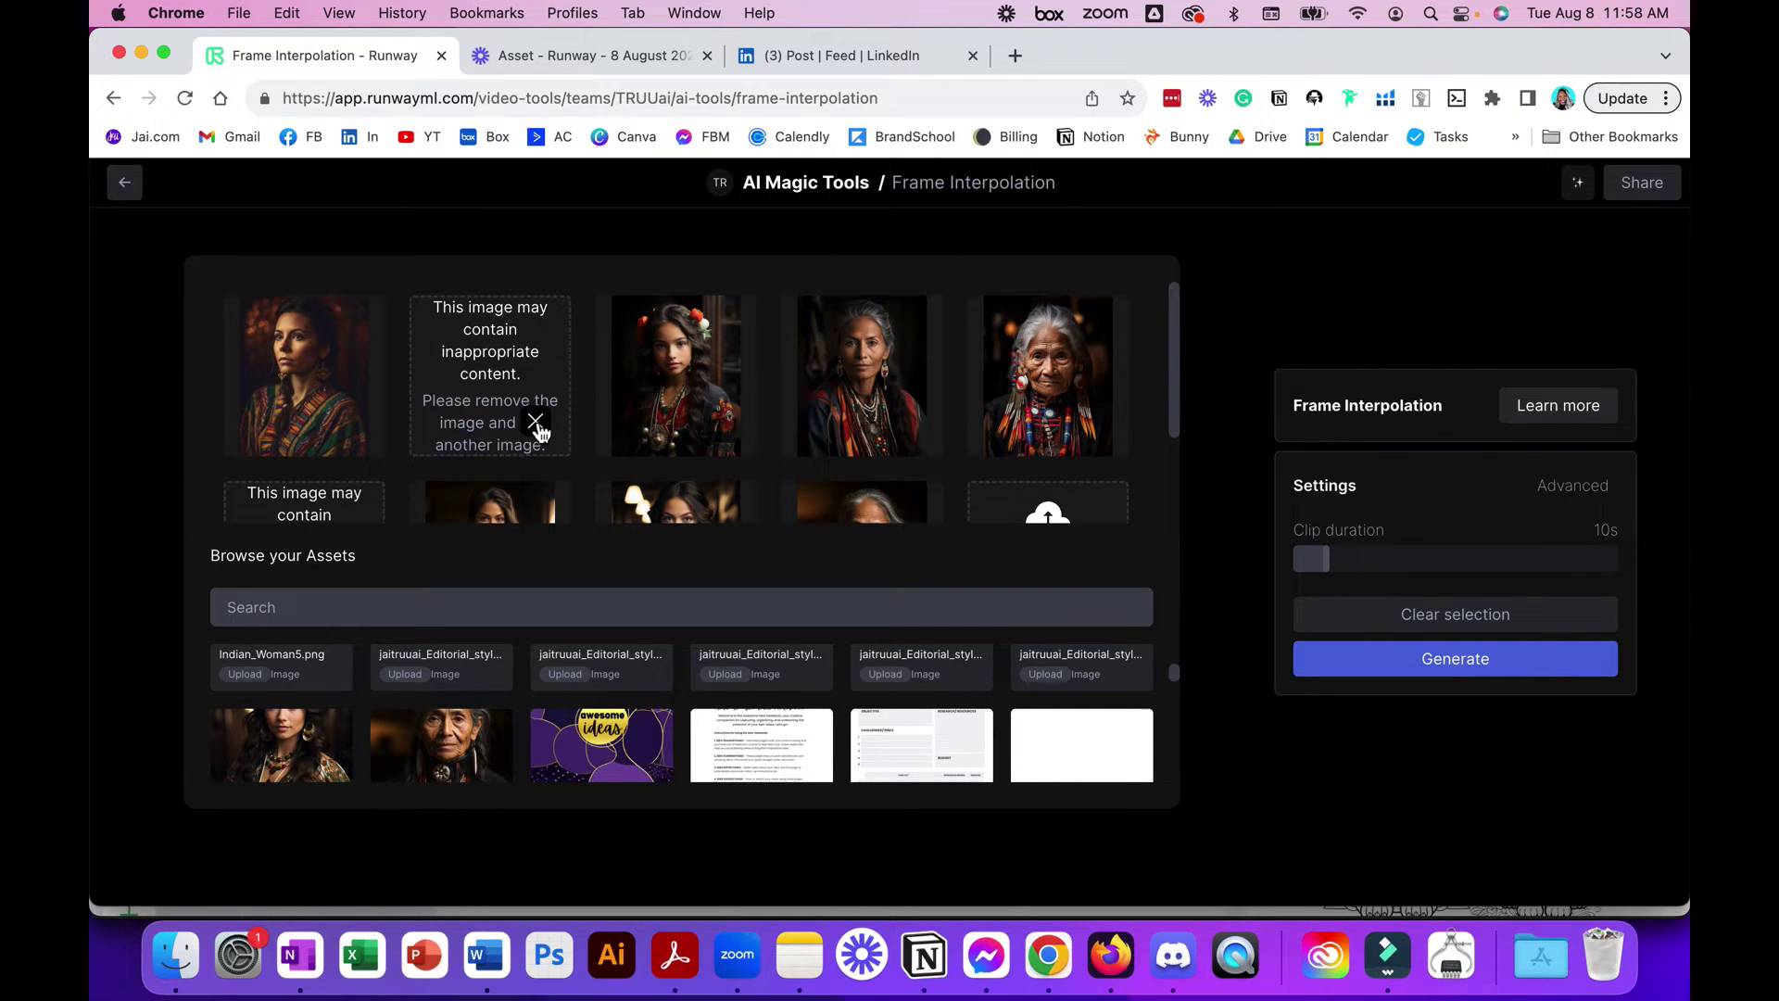
{"action": "left_click", "coordinate": [536, 423]}
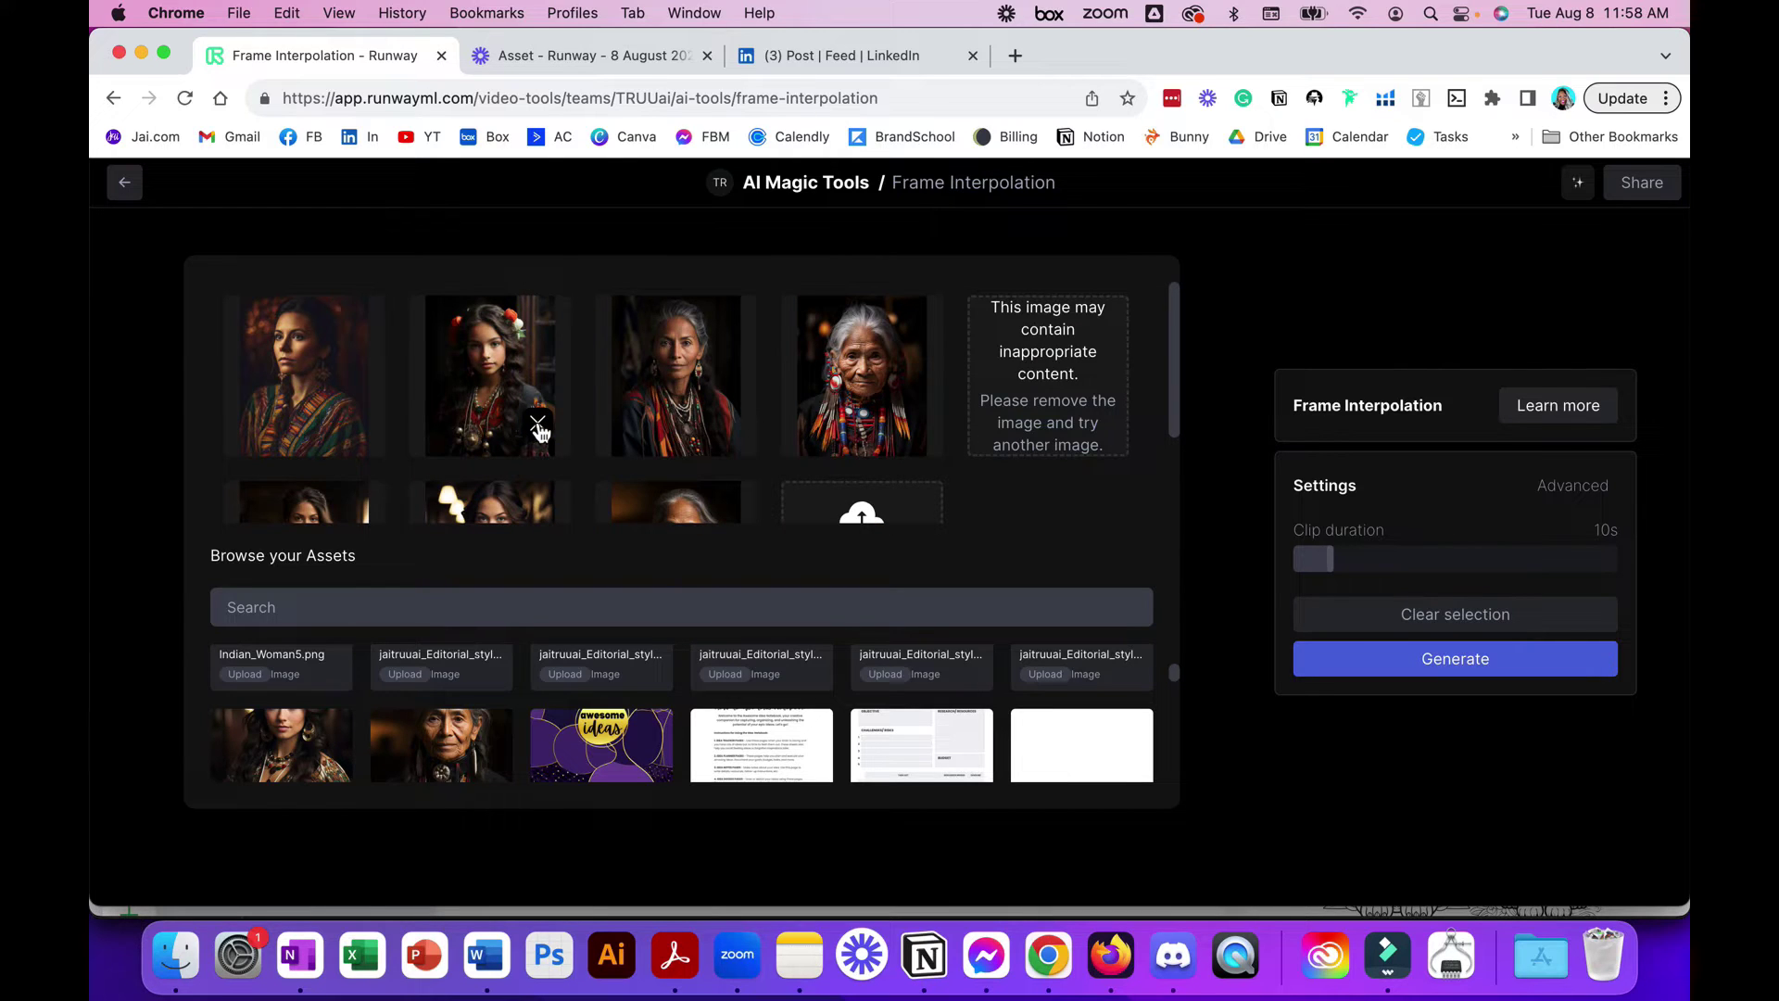
{"action": "scroll", "coordinate": [1028, 496], "scroll_direction": "down", "scroll_amount": 1}
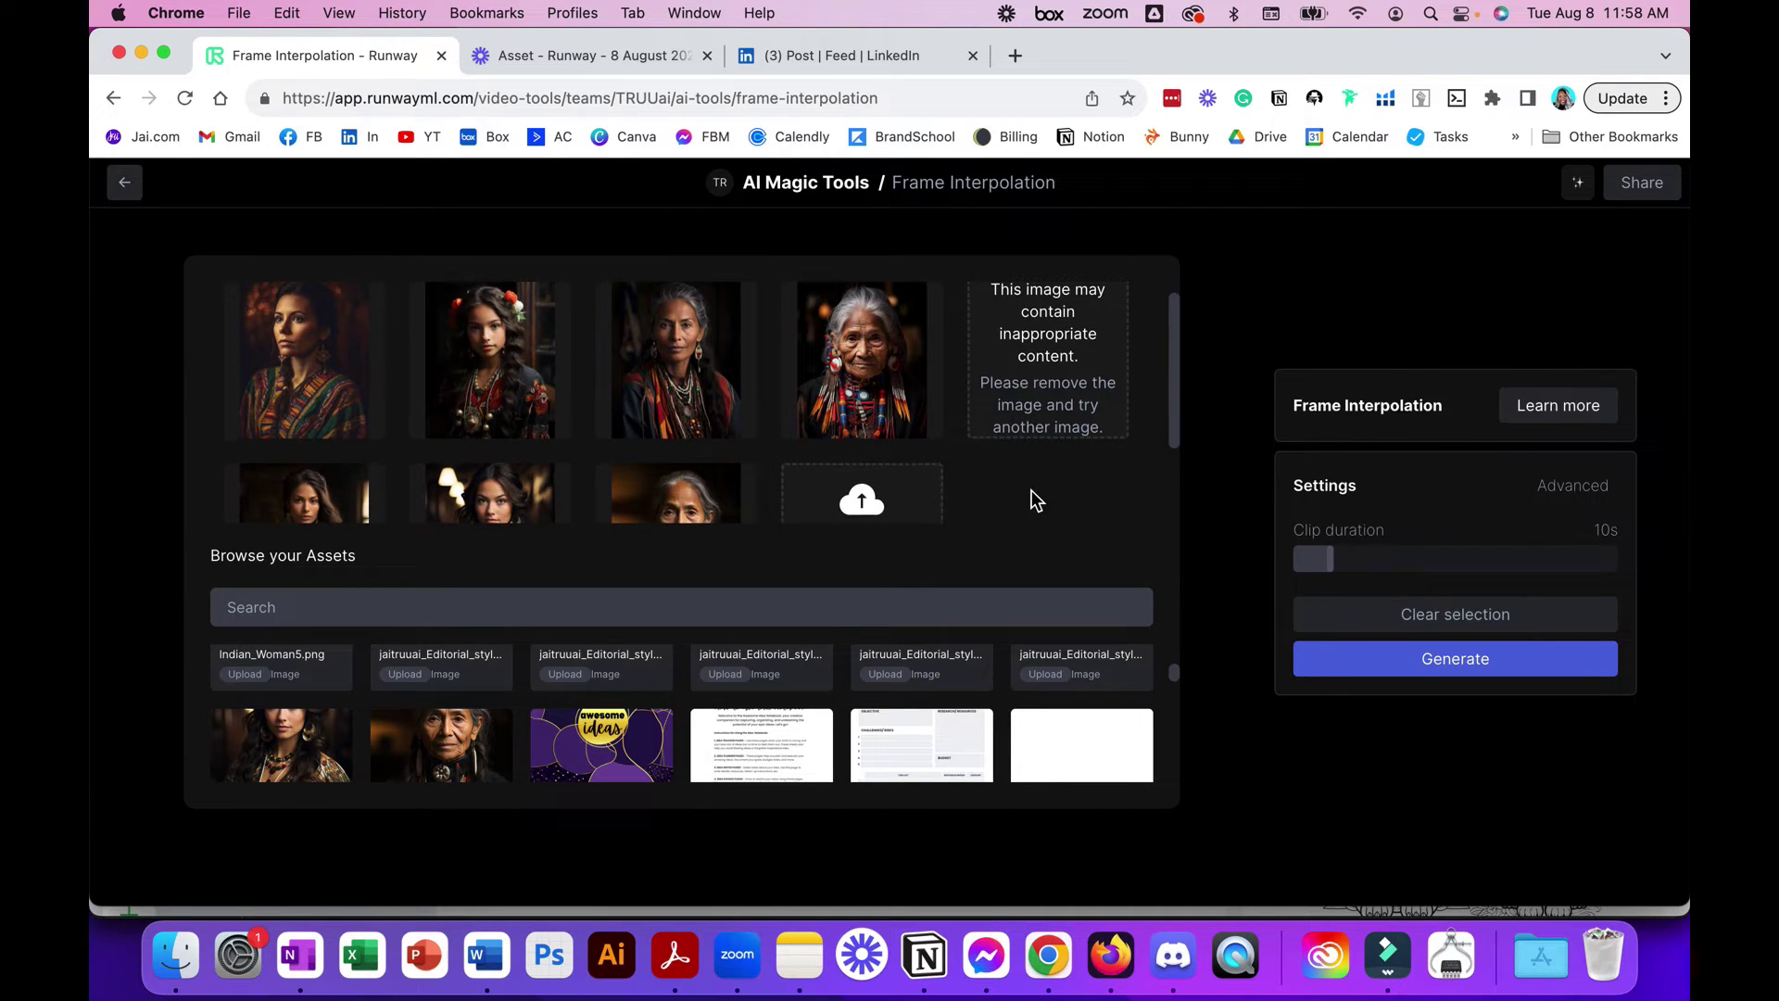
{"action": "left_click", "coordinate": [1093, 403]}
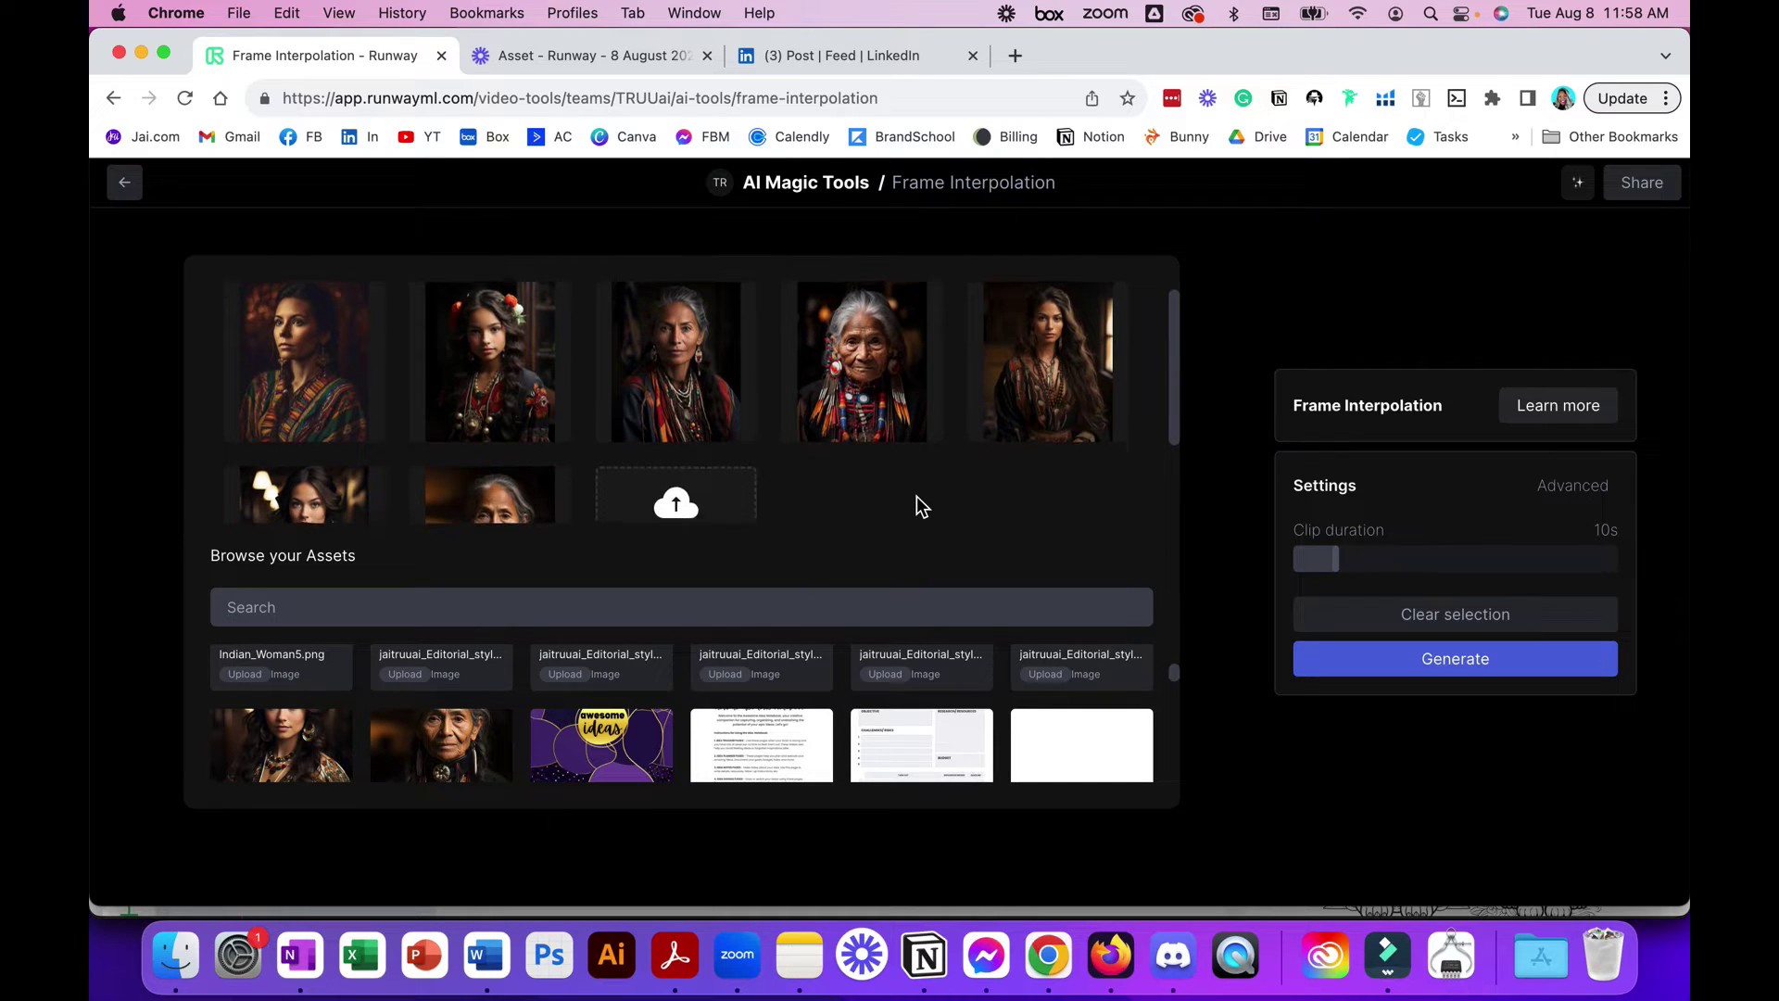
Step: Remove the side-view portrait of the woman in the patterned shawl from the start of the sequence
{"action": "scroll", "coordinate": [915, 497], "scroll_direction": "down", "scroll_amount": 1}
{"action": "scroll", "coordinate": [915, 496], "scroll_direction": "down", "scroll_amount": 1}
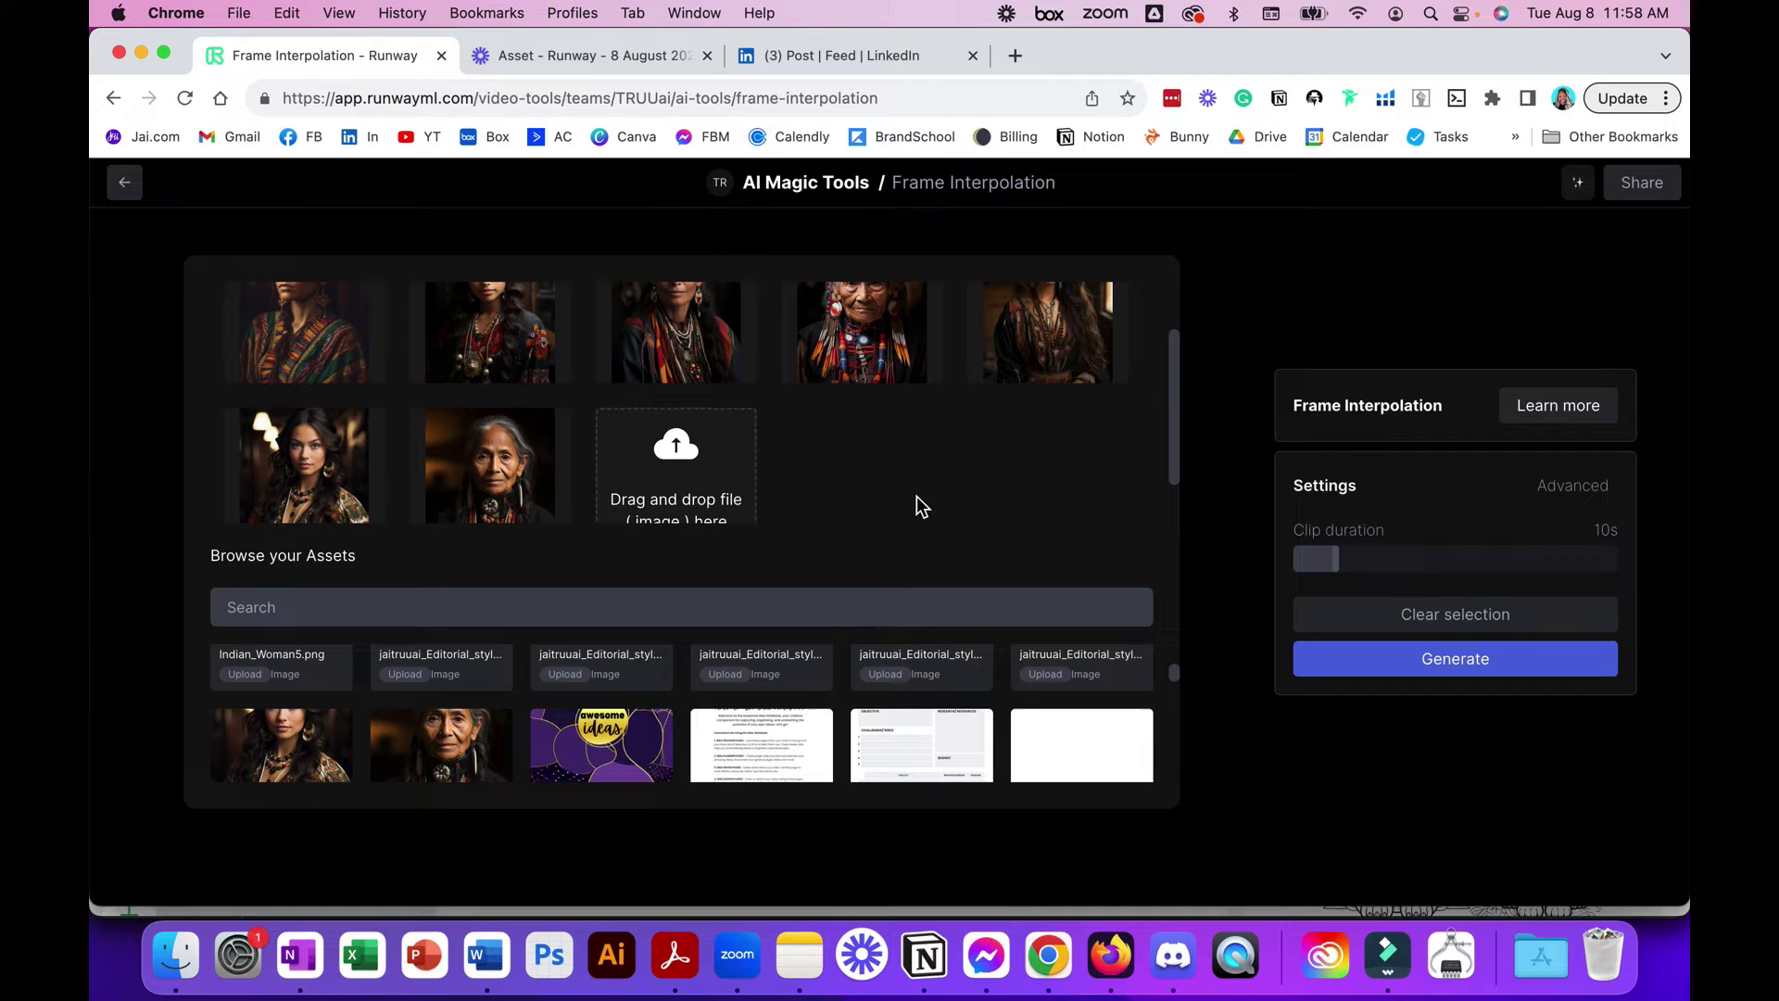
{"action": "scroll", "coordinate": [915, 506], "scroll_direction": "up", "scroll_amount": 2}
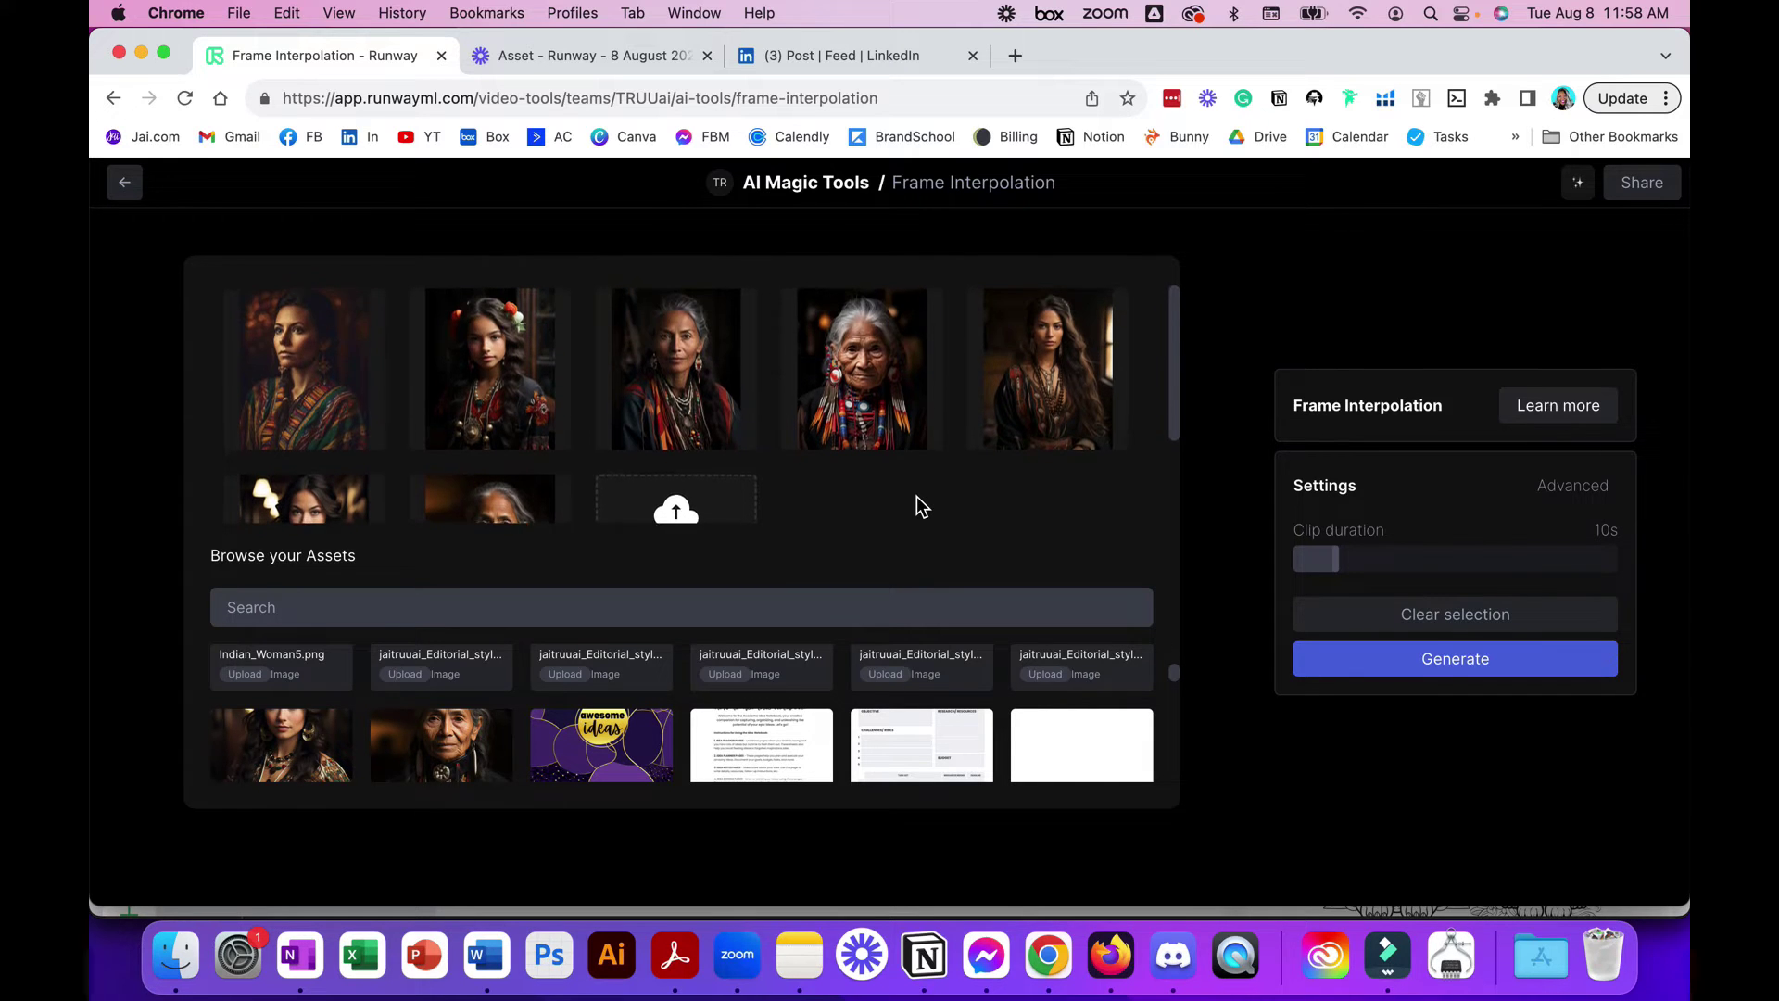
{"action": "mouse_move", "coordinate": [373, 422]}
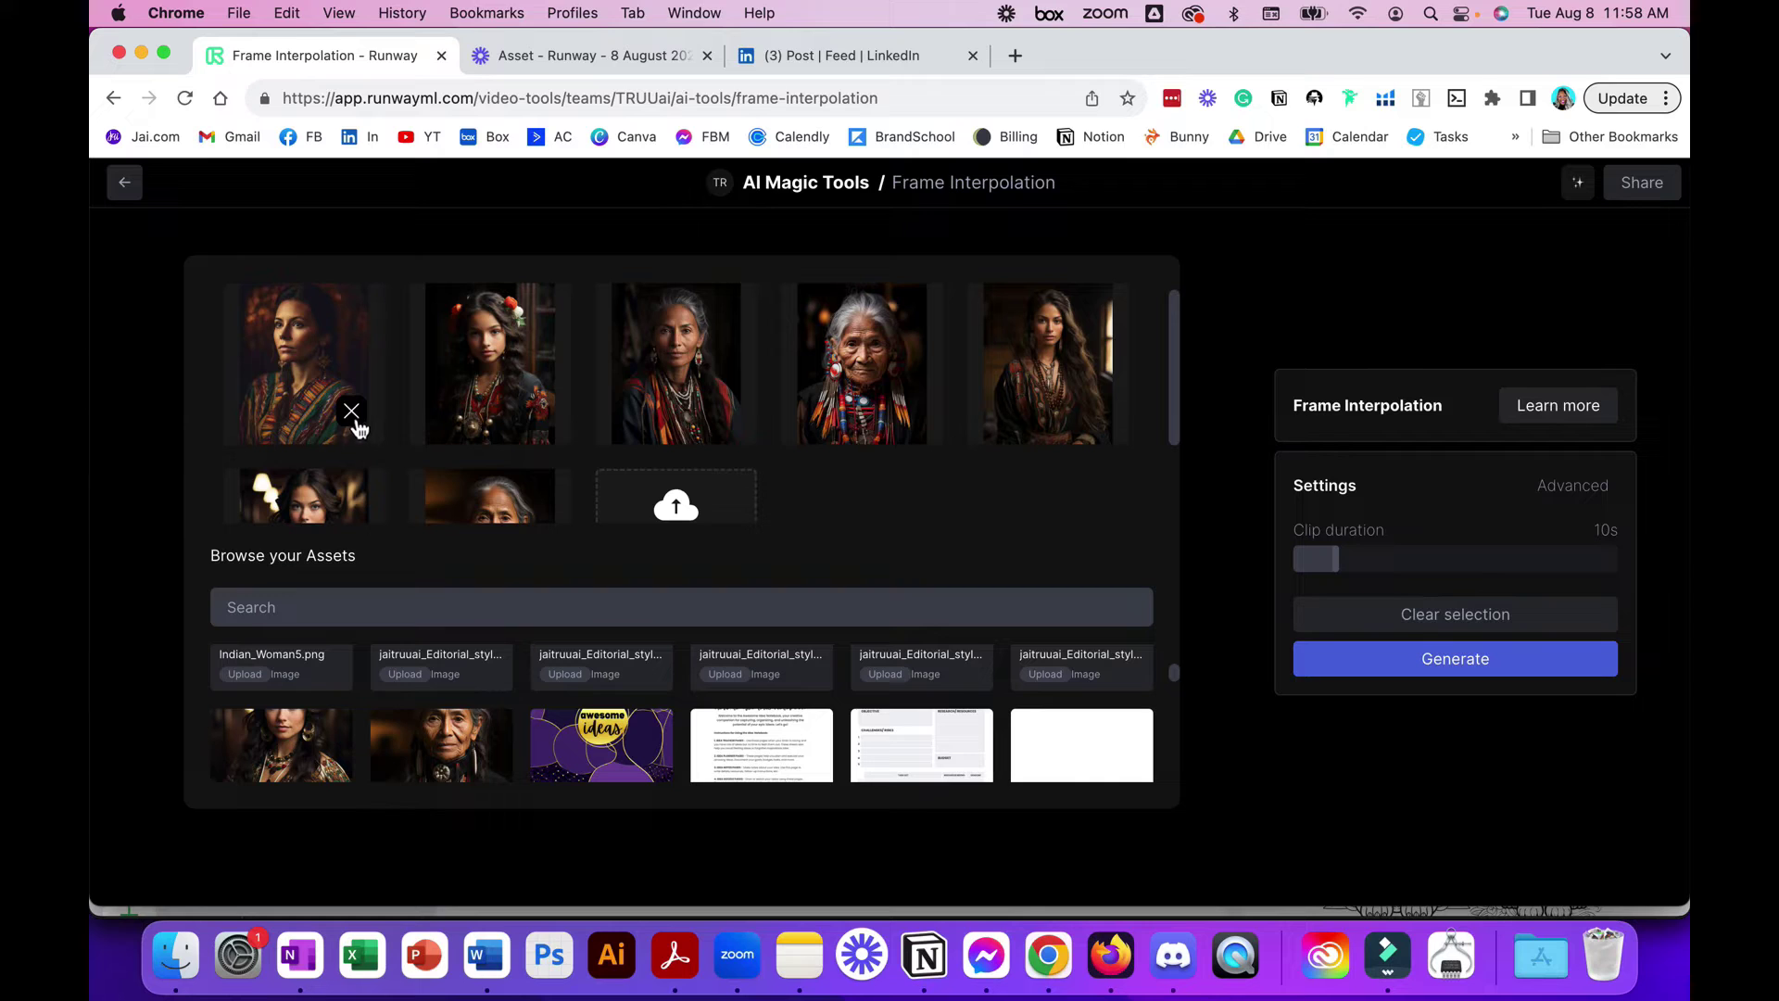
{"action": "left_click", "coordinate": [352, 413]}
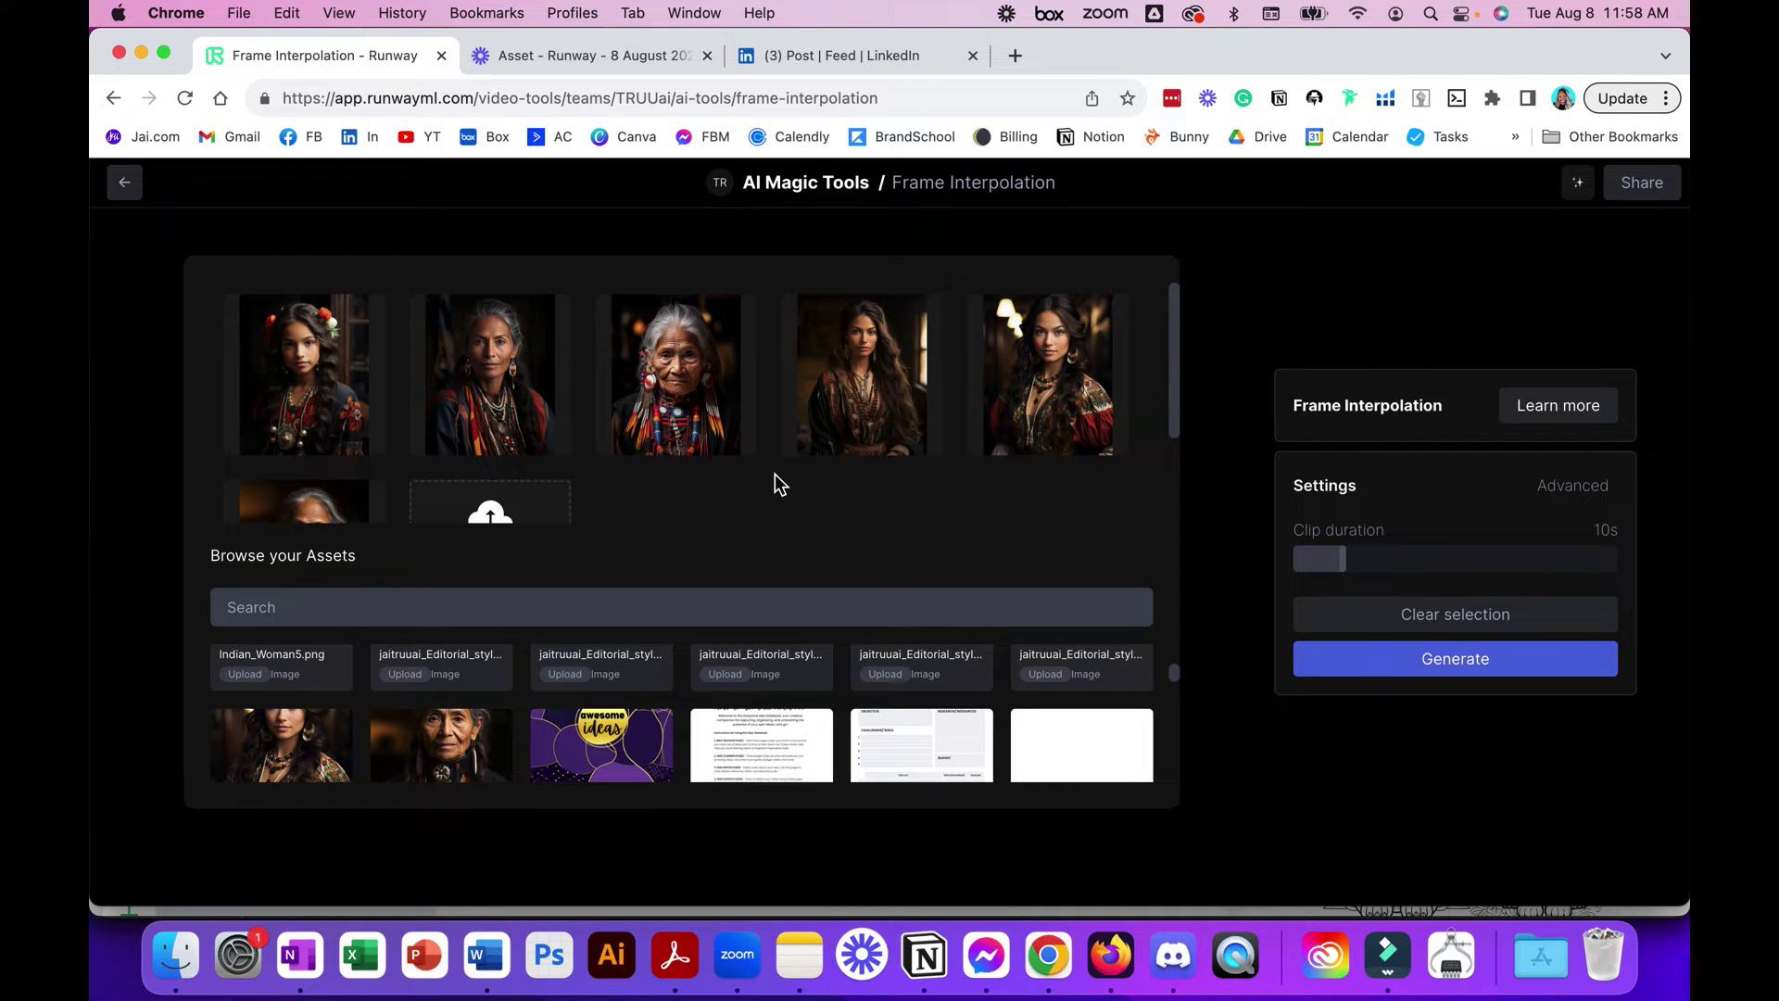
Step: Move the portrait of the oldest woman with the colorful beads to the end of the interpolation sequence
{"action": "scroll", "coordinate": [426, 433], "scroll_direction": "down", "scroll_amount": 2}
{"action": "scroll", "coordinate": [426, 433], "scroll_direction": "up", "scroll_amount": 1}
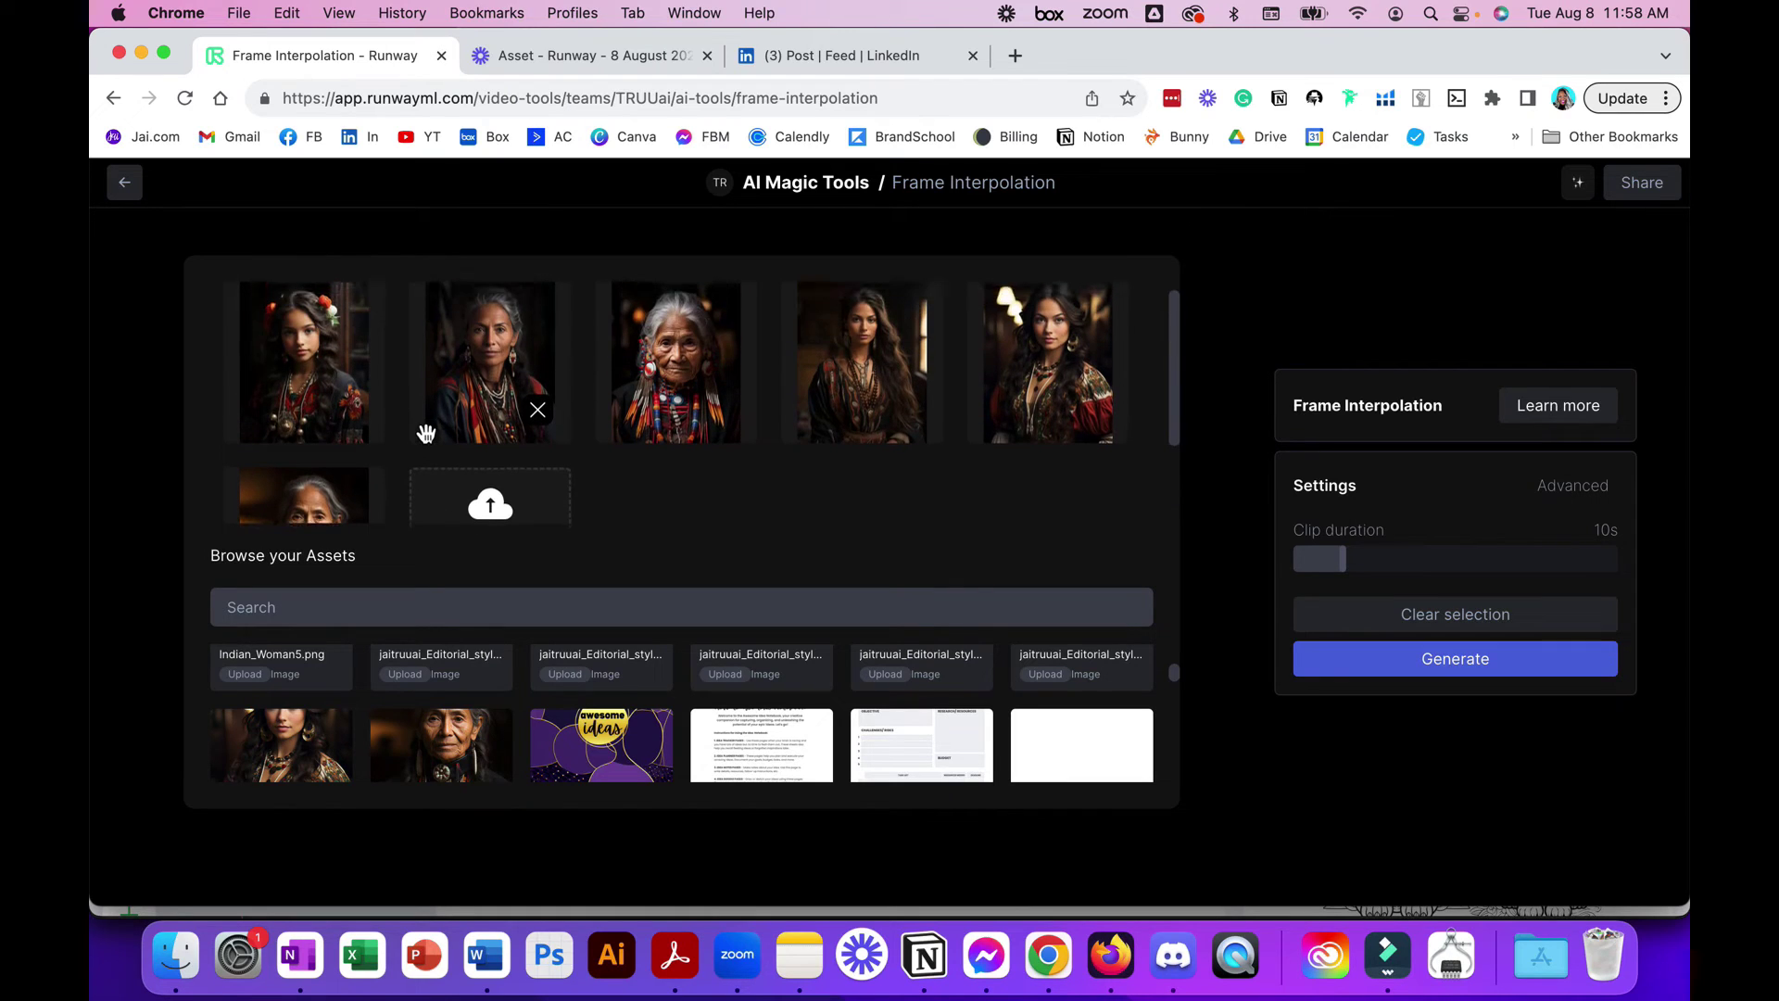
{"action": "scroll", "coordinate": [426, 434], "scroll_direction": "down", "scroll_amount": 1}
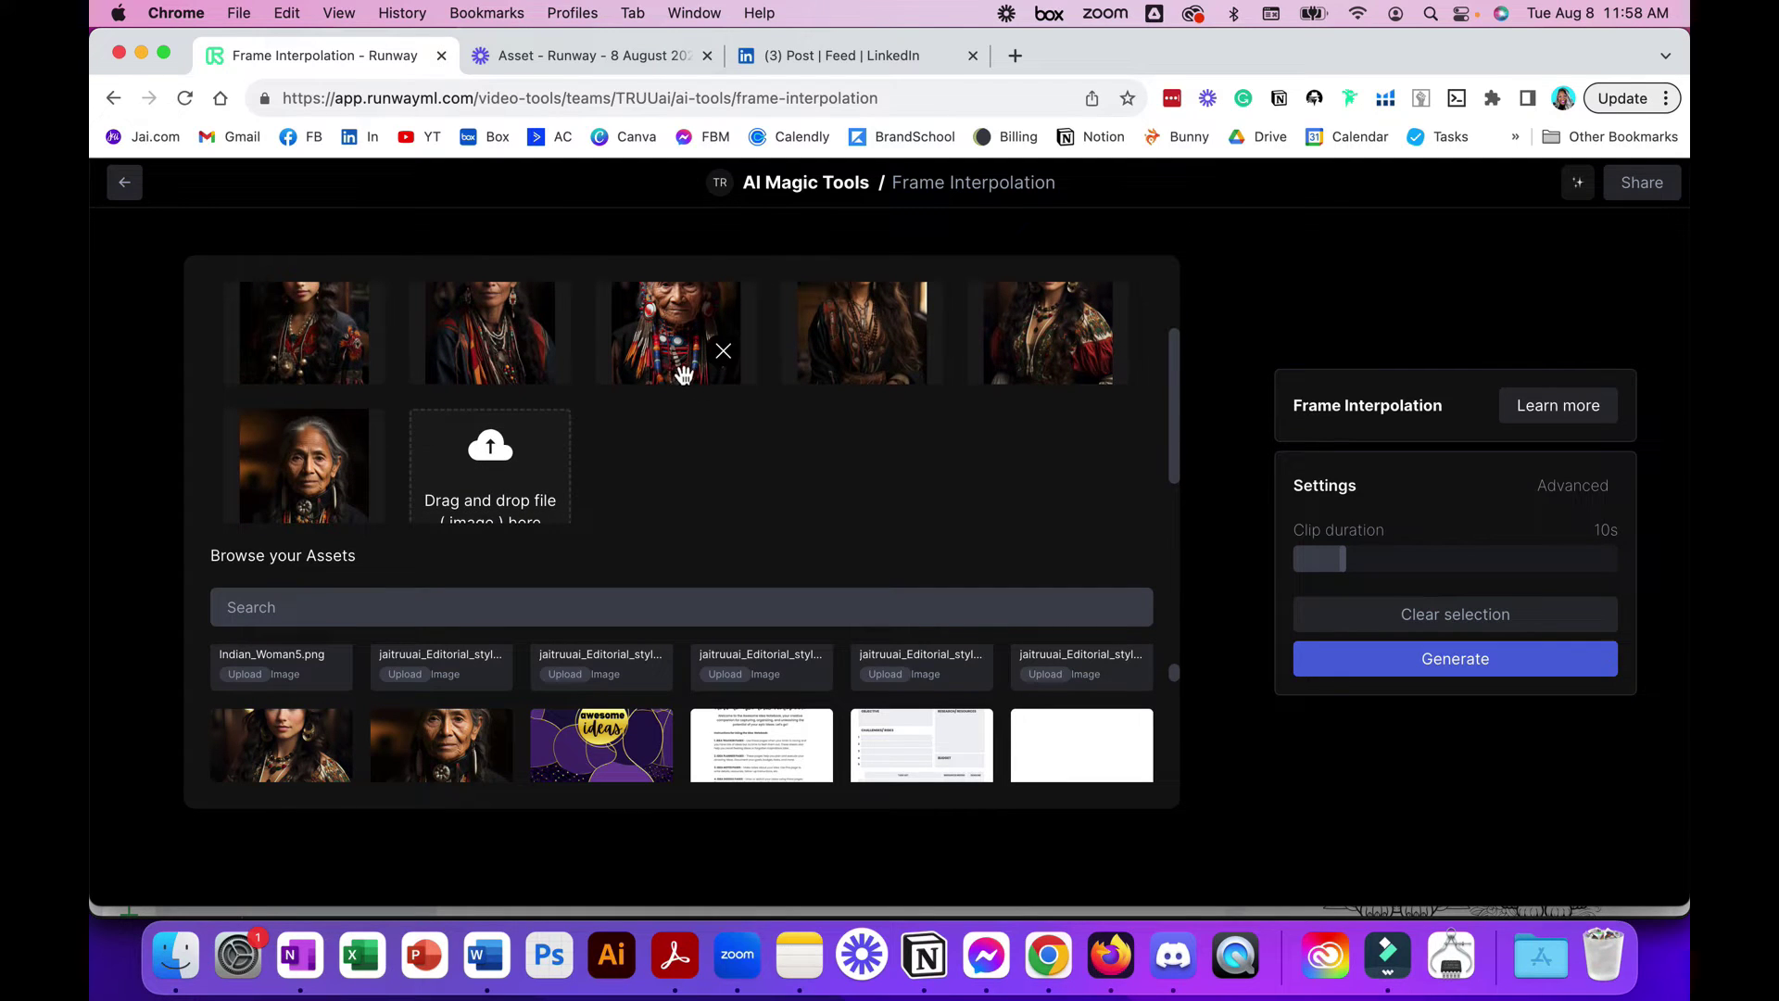
{"action": "scroll", "coordinate": [665, 420], "scroll_direction": "up", "scroll_amount": 1}
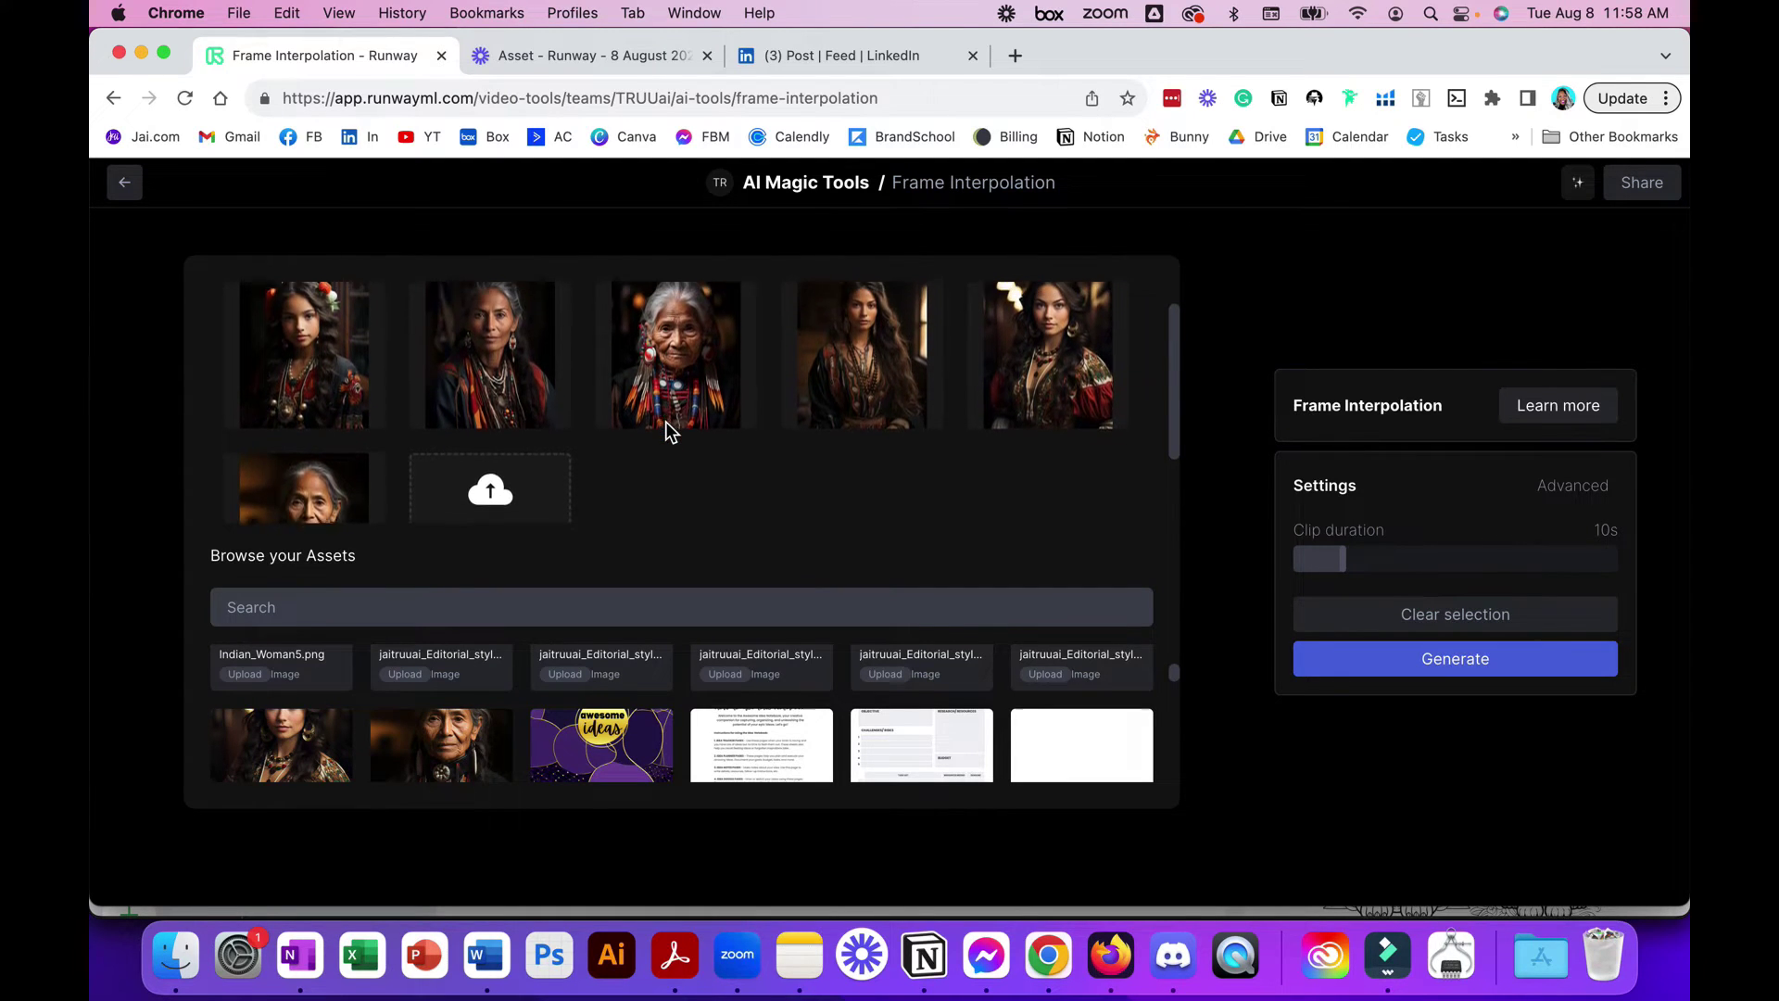
{"action": "mouse_move", "coordinate": [690, 378]}
{"action": "left_click_drag", "start_coordinate": [676, 359], "coordinate": [408, 437]}
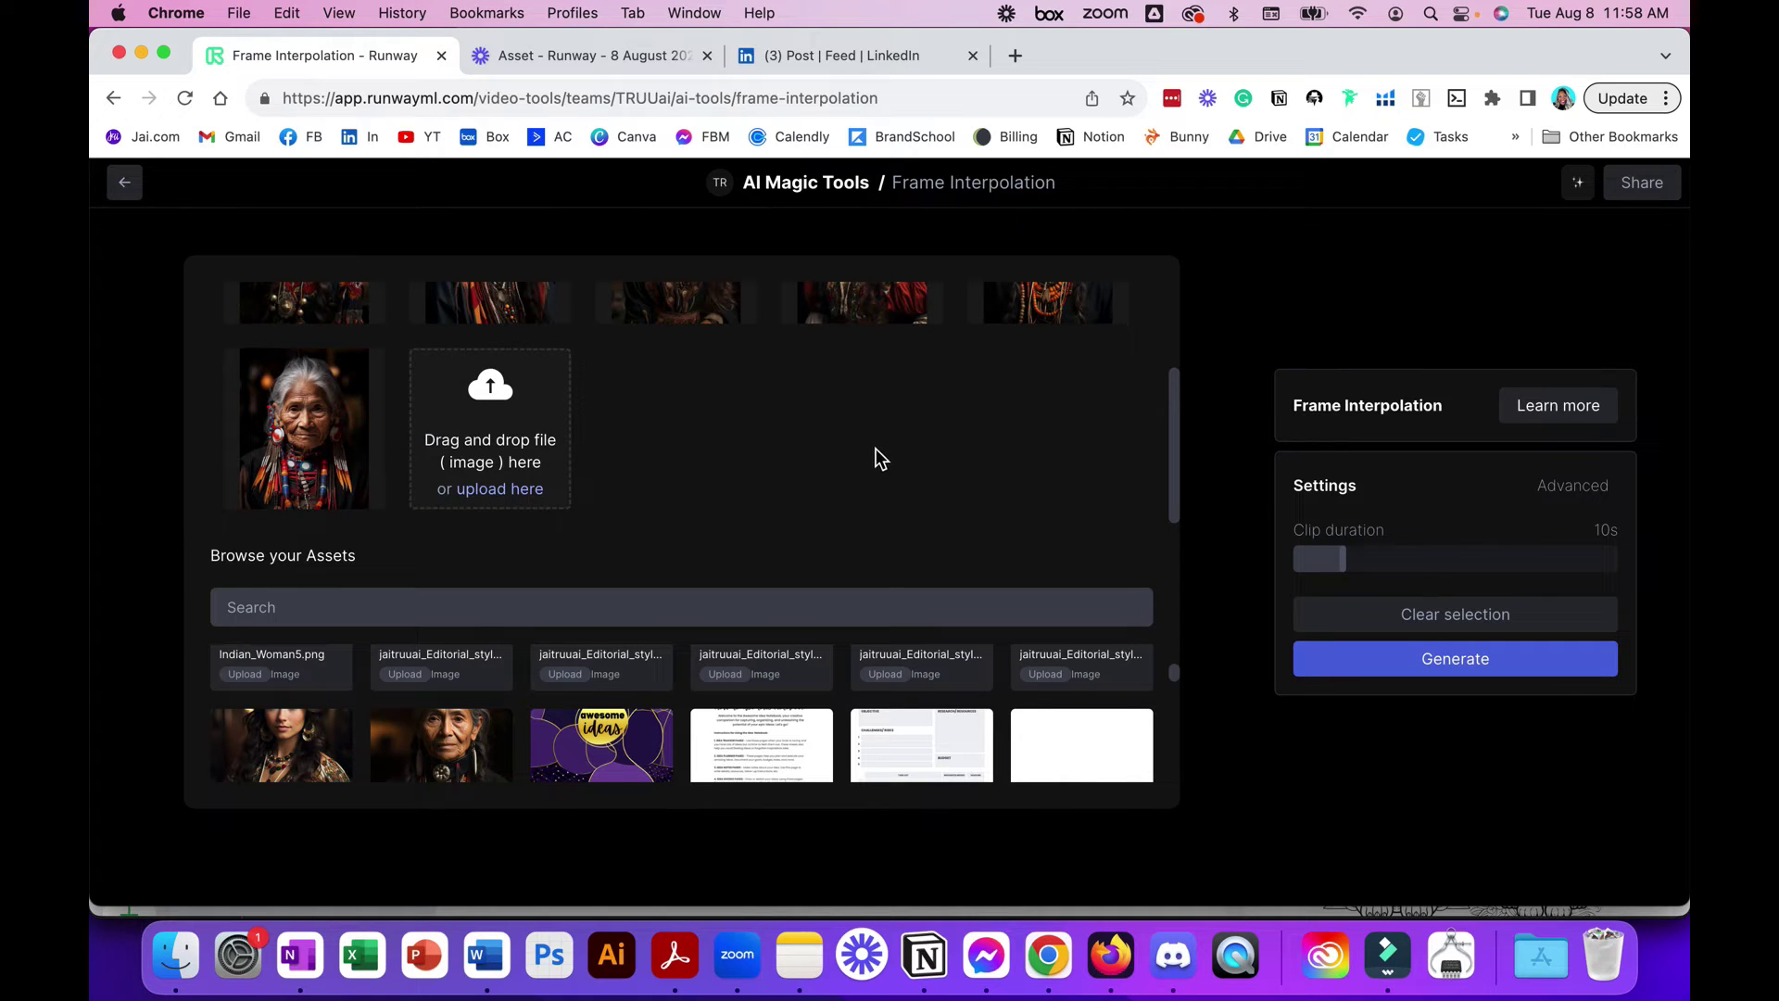
Step: Reorder the middle portraits by age, placing the embroidered-jacket young woman second and the gray-haired woman in the red shawl fourth
{"action": "scroll", "coordinate": [874, 446], "scroll_direction": "up", "scroll_amount": 2}
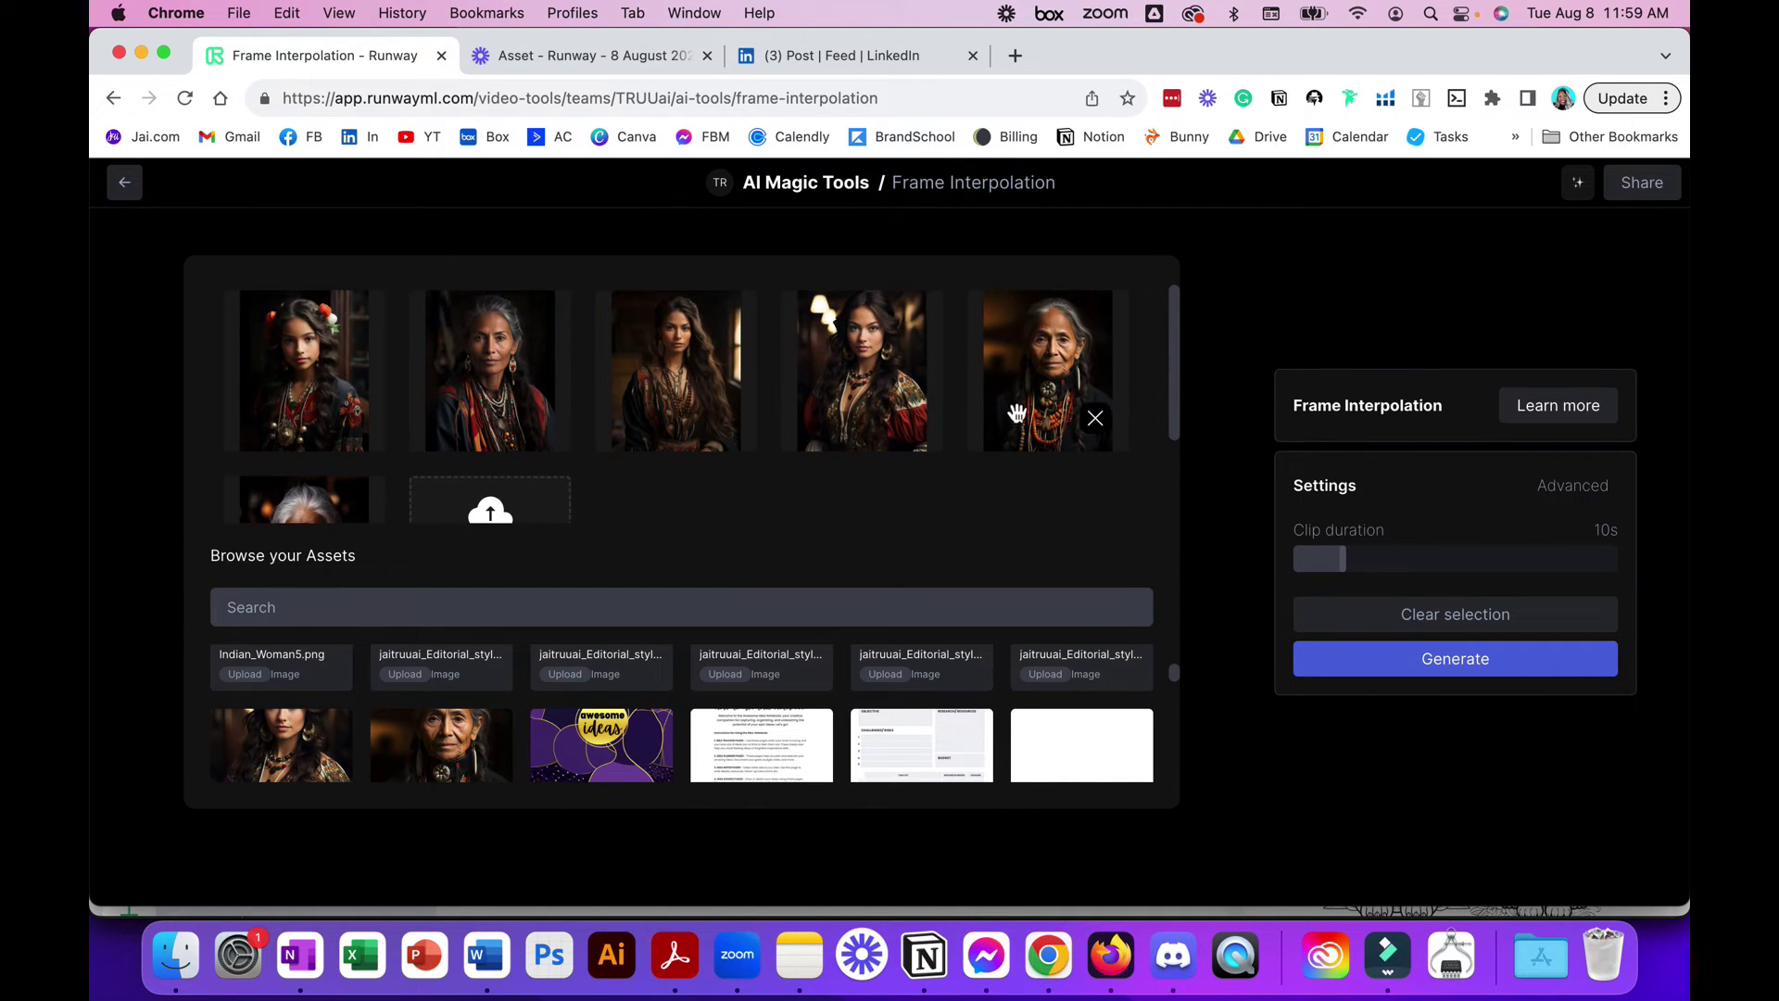
{"action": "left_click_drag", "start_coordinate": [484, 382], "coordinate": [892, 344]}
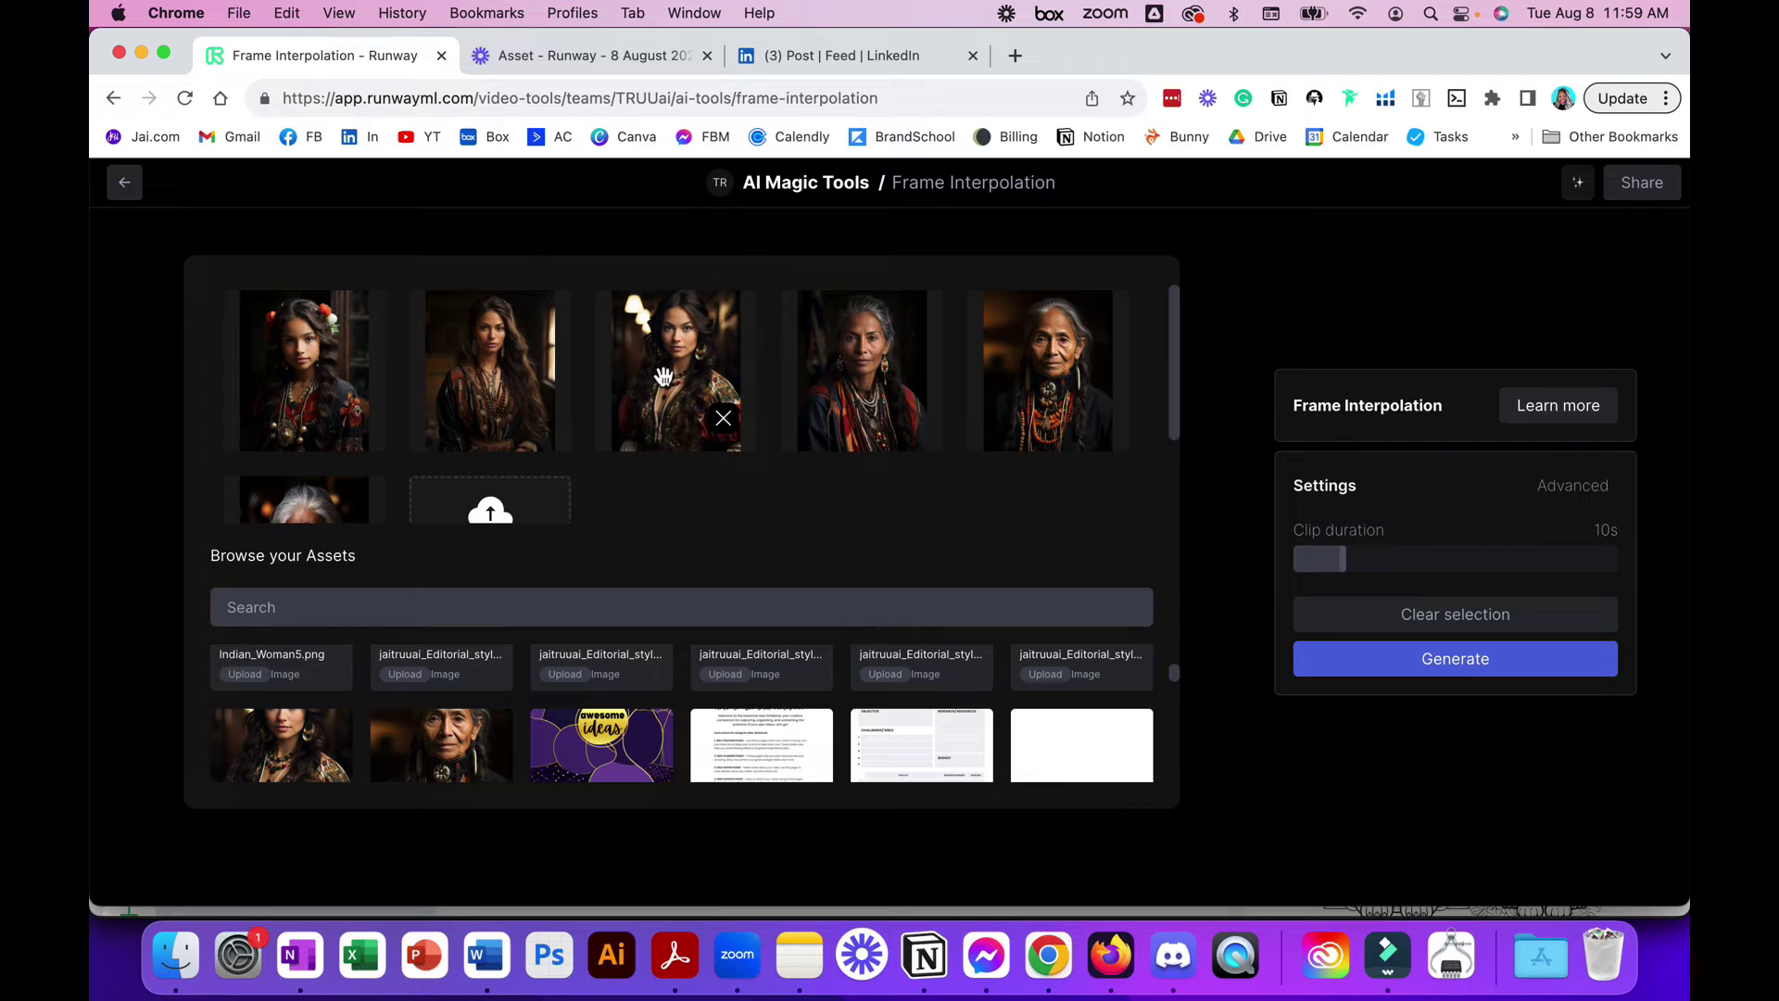
{"action": "left_click_drag", "start_coordinate": [663, 375], "coordinate": [445, 370]}
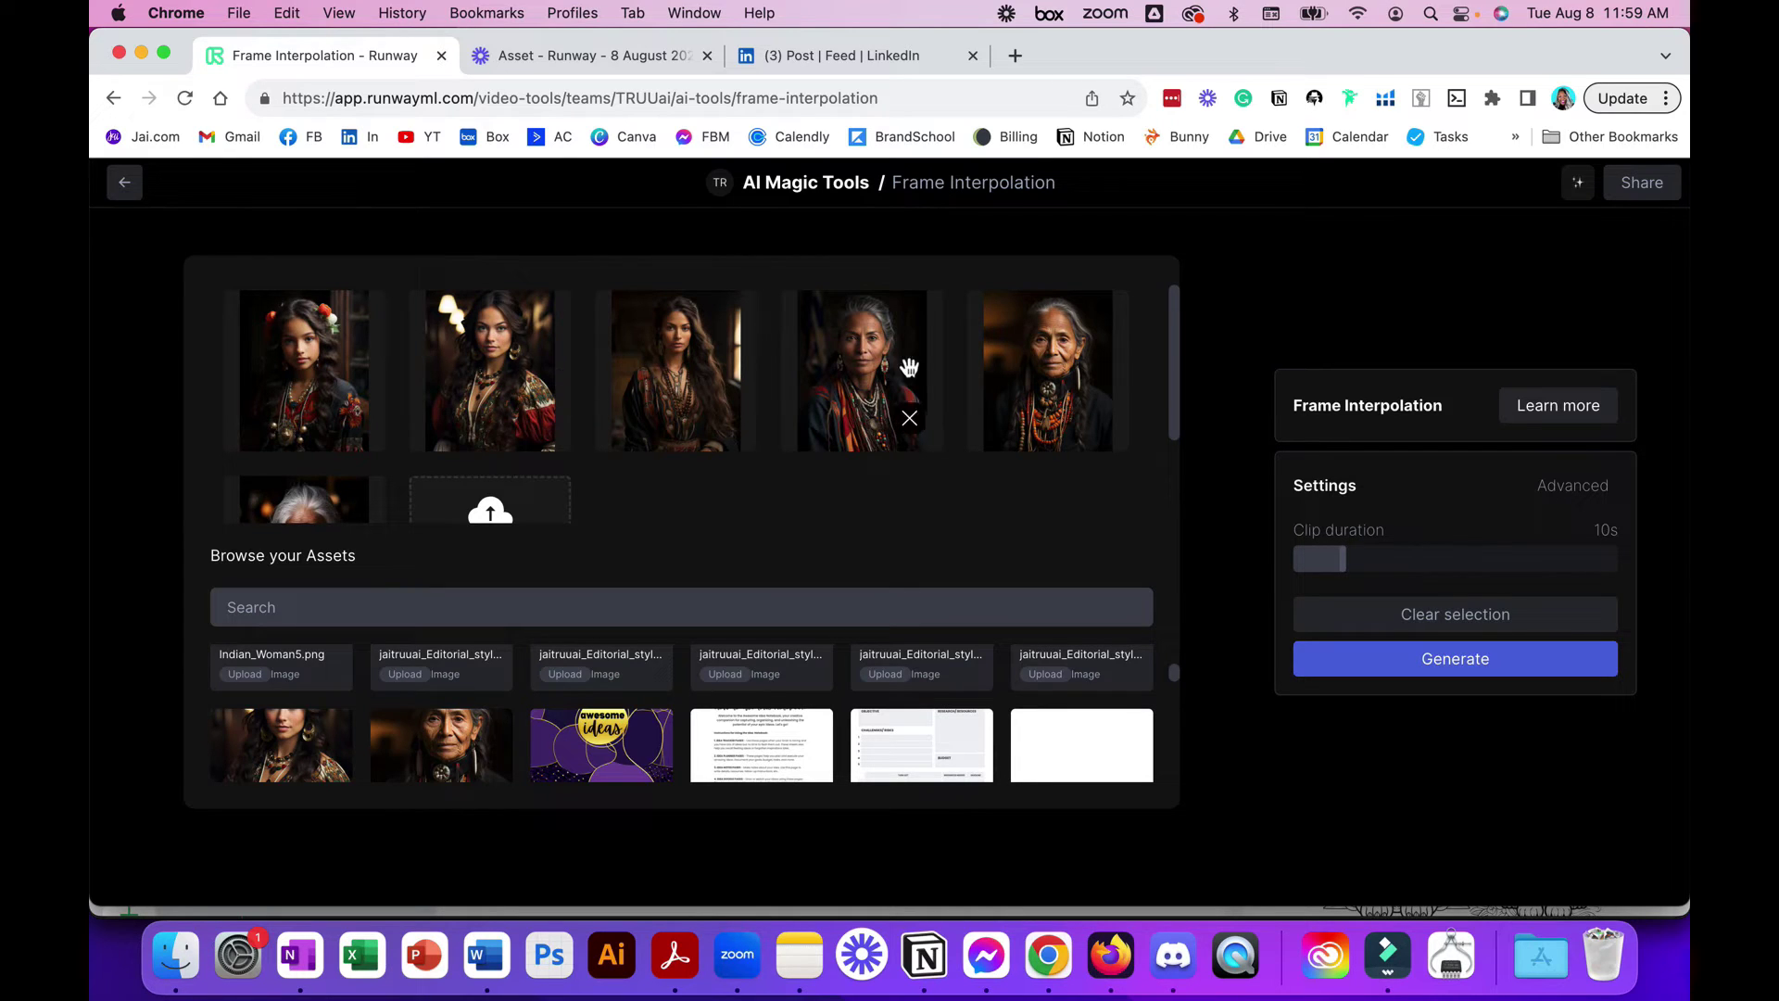
{"action": "scroll", "coordinate": [762, 493], "scroll_direction": "down", "scroll_amount": 1}
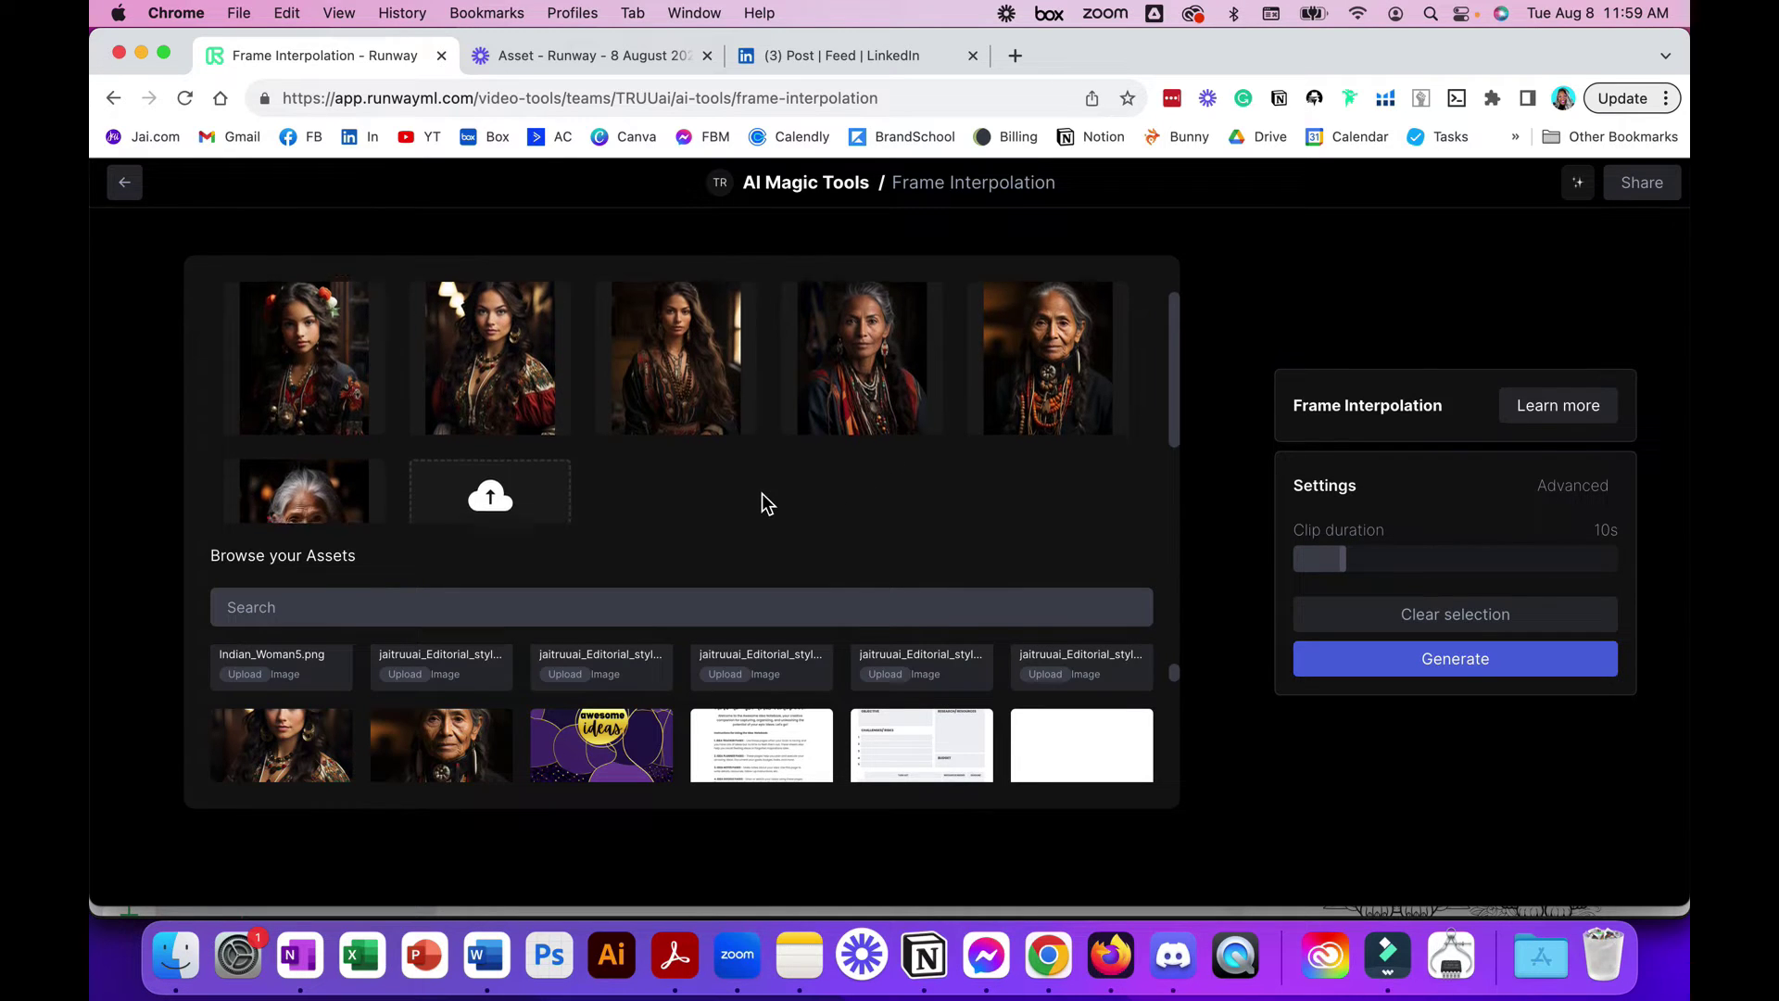
Step: Set the clip duration to 16s and the advanced transition time to 85%, and generate the interpolated video
{"action": "left_click", "coordinate": [1562, 502]}
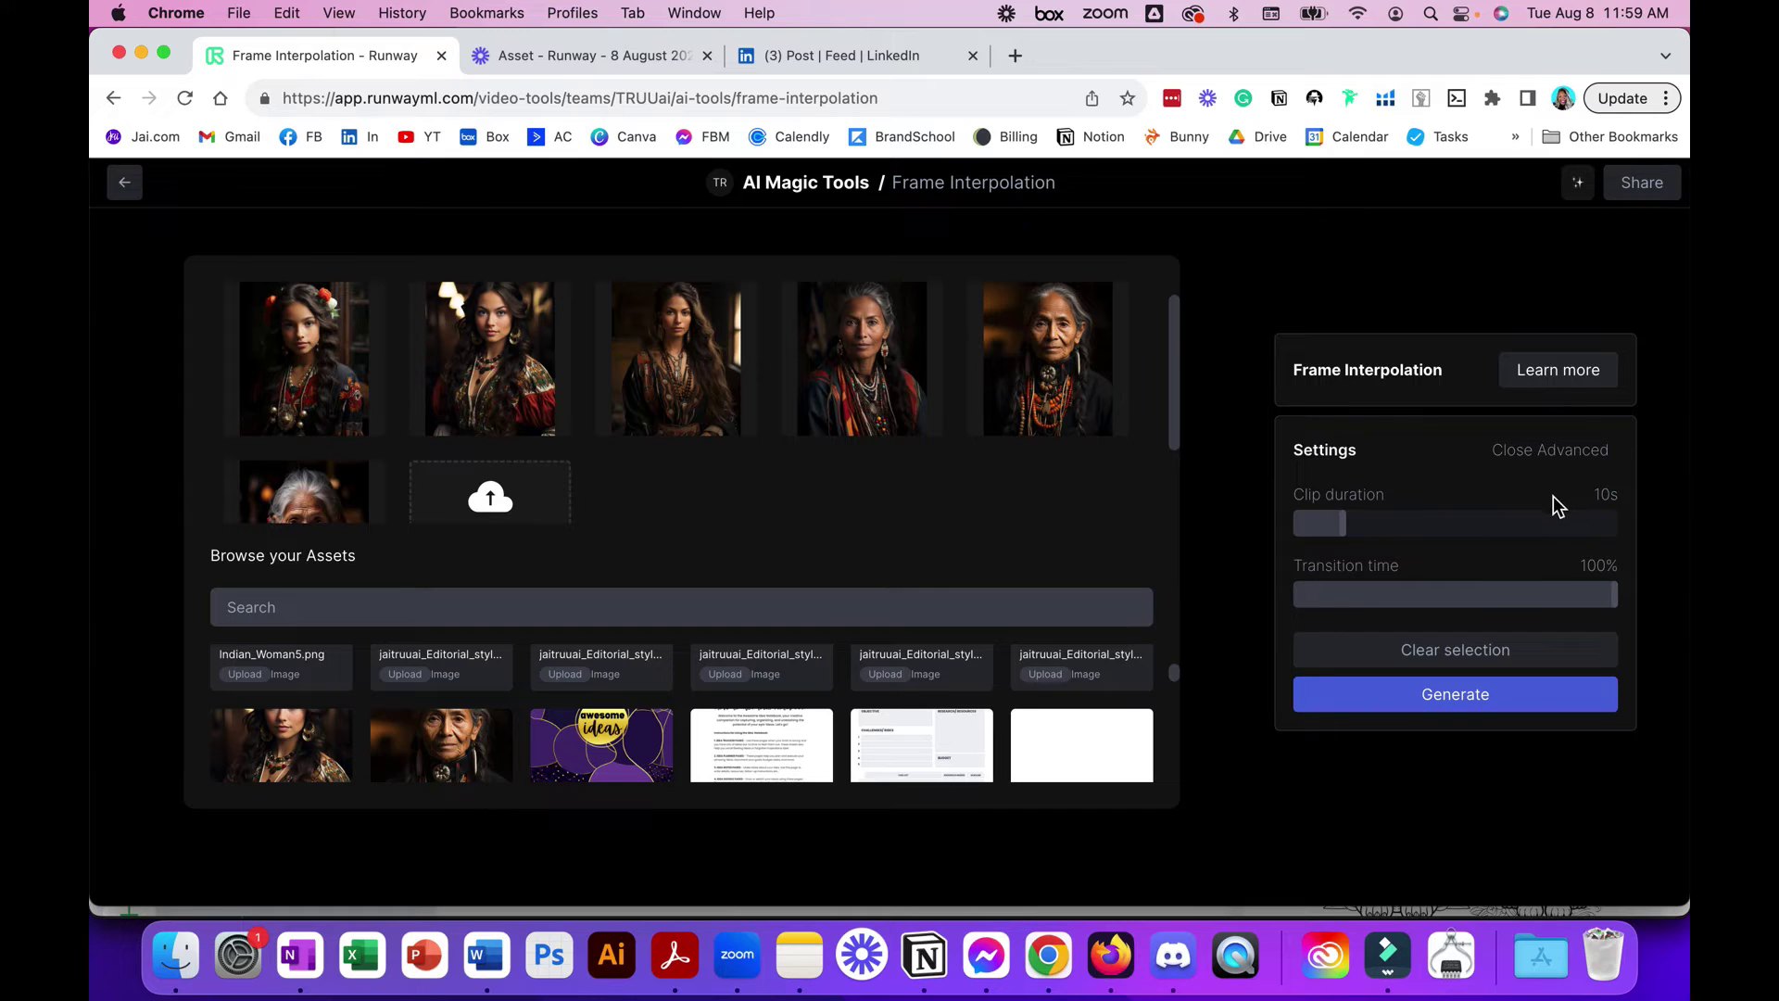
{"action": "left_click", "coordinate": [1347, 535]}
{"action": "left_click_drag", "start_coordinate": [1342, 525], "coordinate": [1374, 520]}
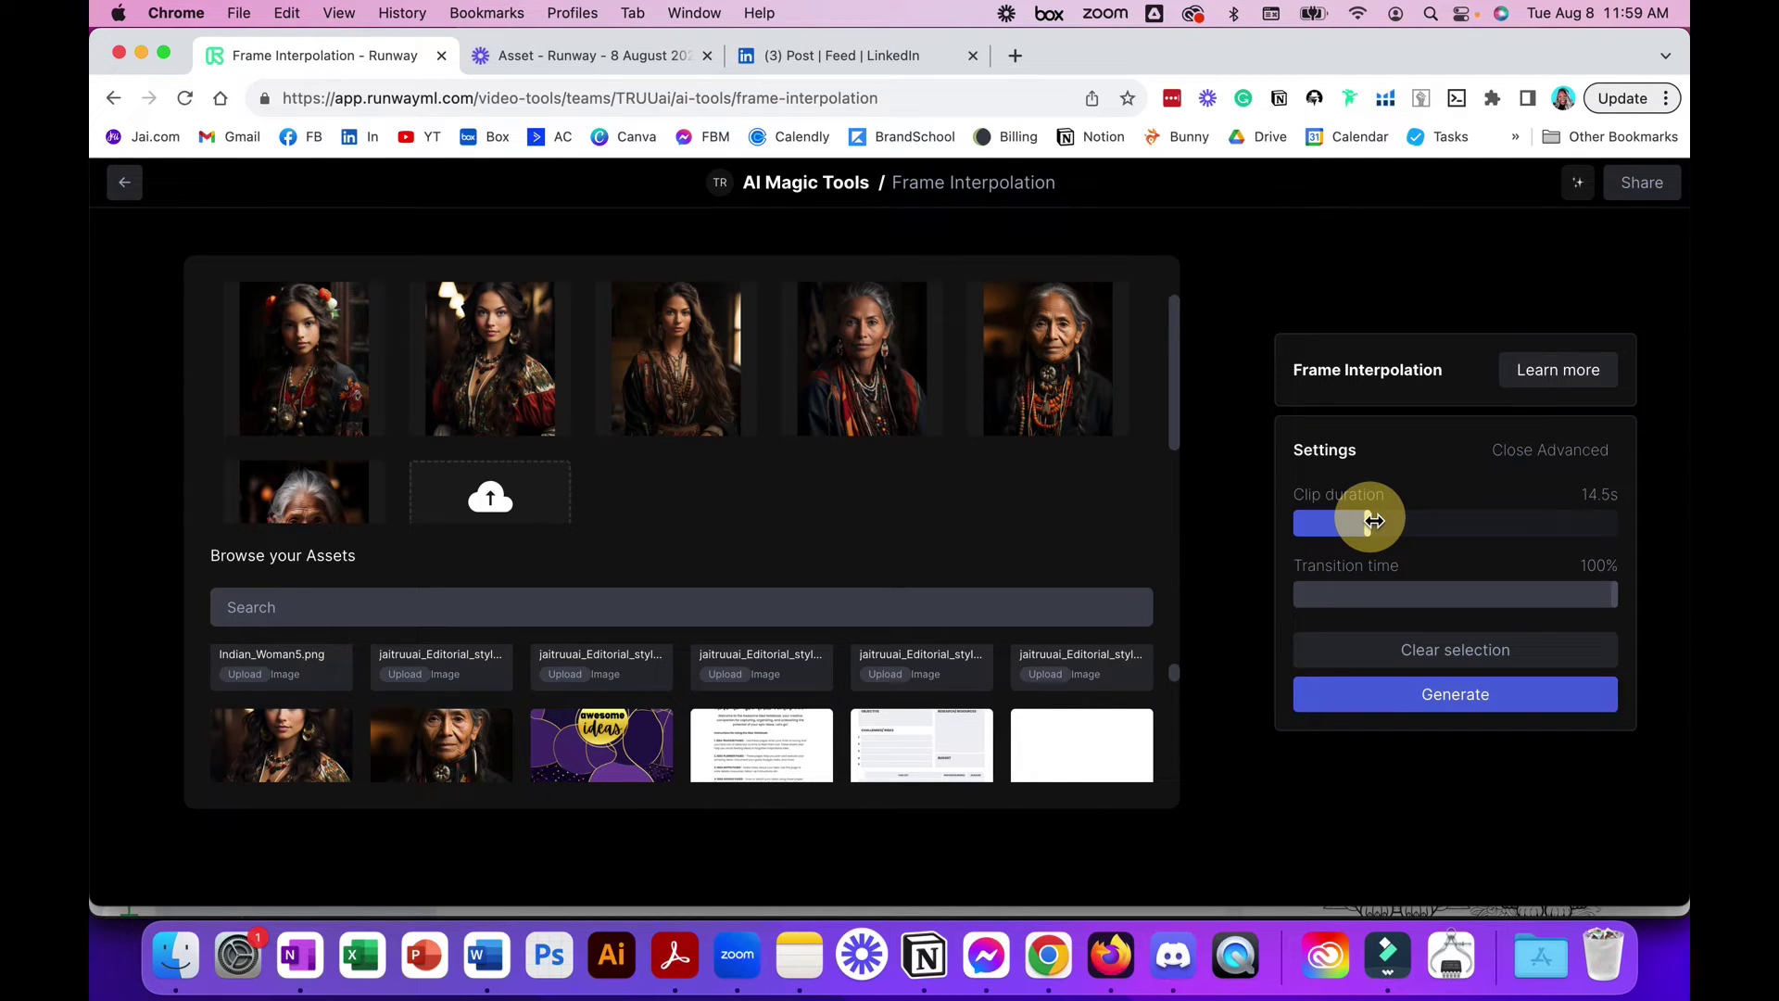
{"action": "left_click_drag", "start_coordinate": [1375, 521], "coordinate": [1373, 520]}
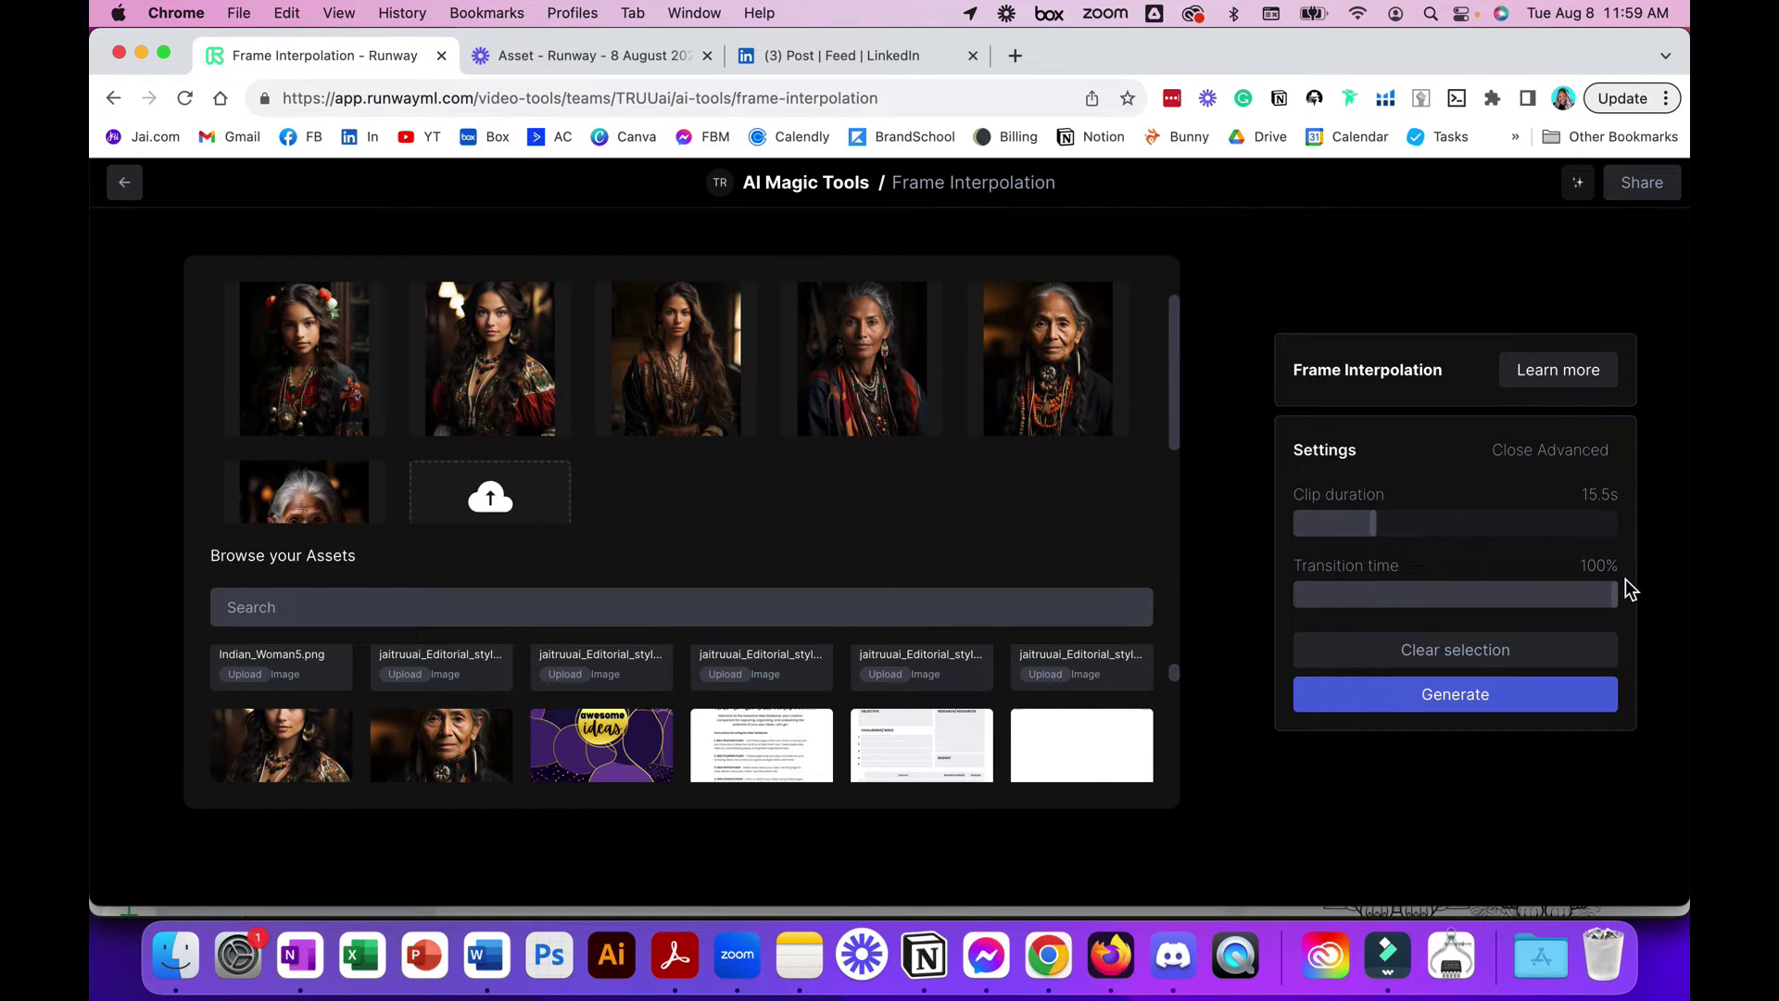
{"action": "left_click_drag", "start_coordinate": [1381, 522], "coordinate": [1375, 520]}
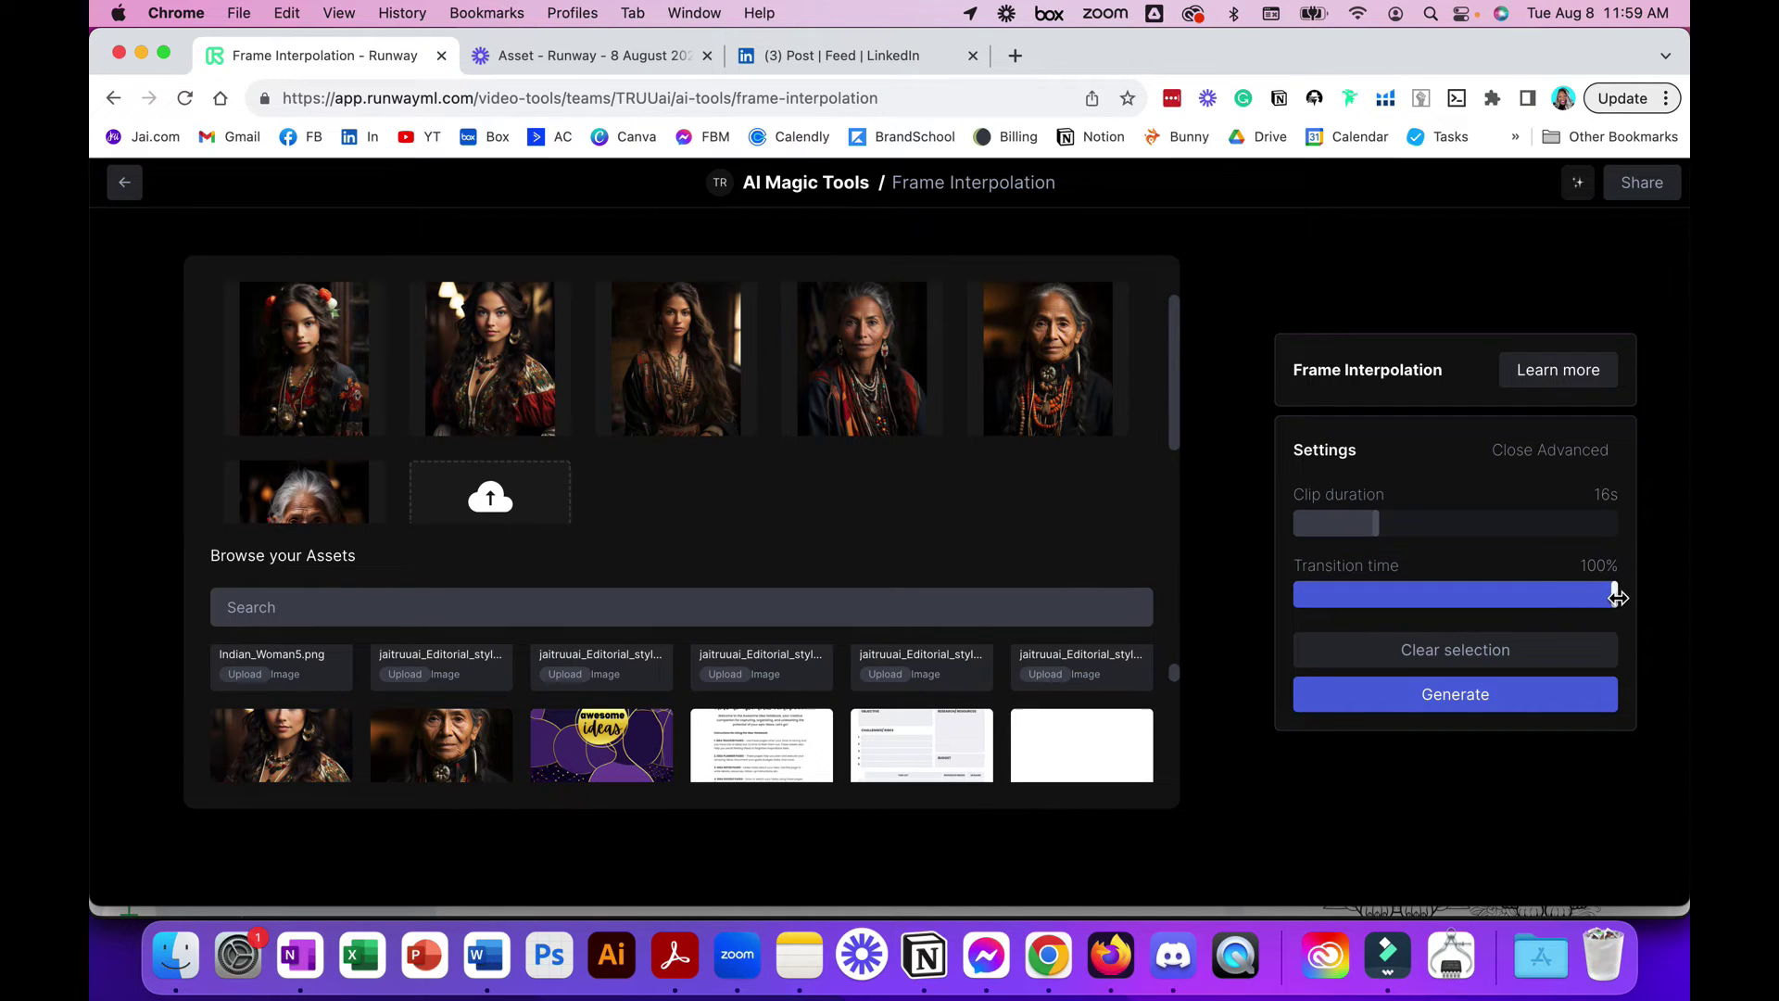
{"action": "left_click_drag", "start_coordinate": [1617, 598], "coordinate": [1562, 628]}
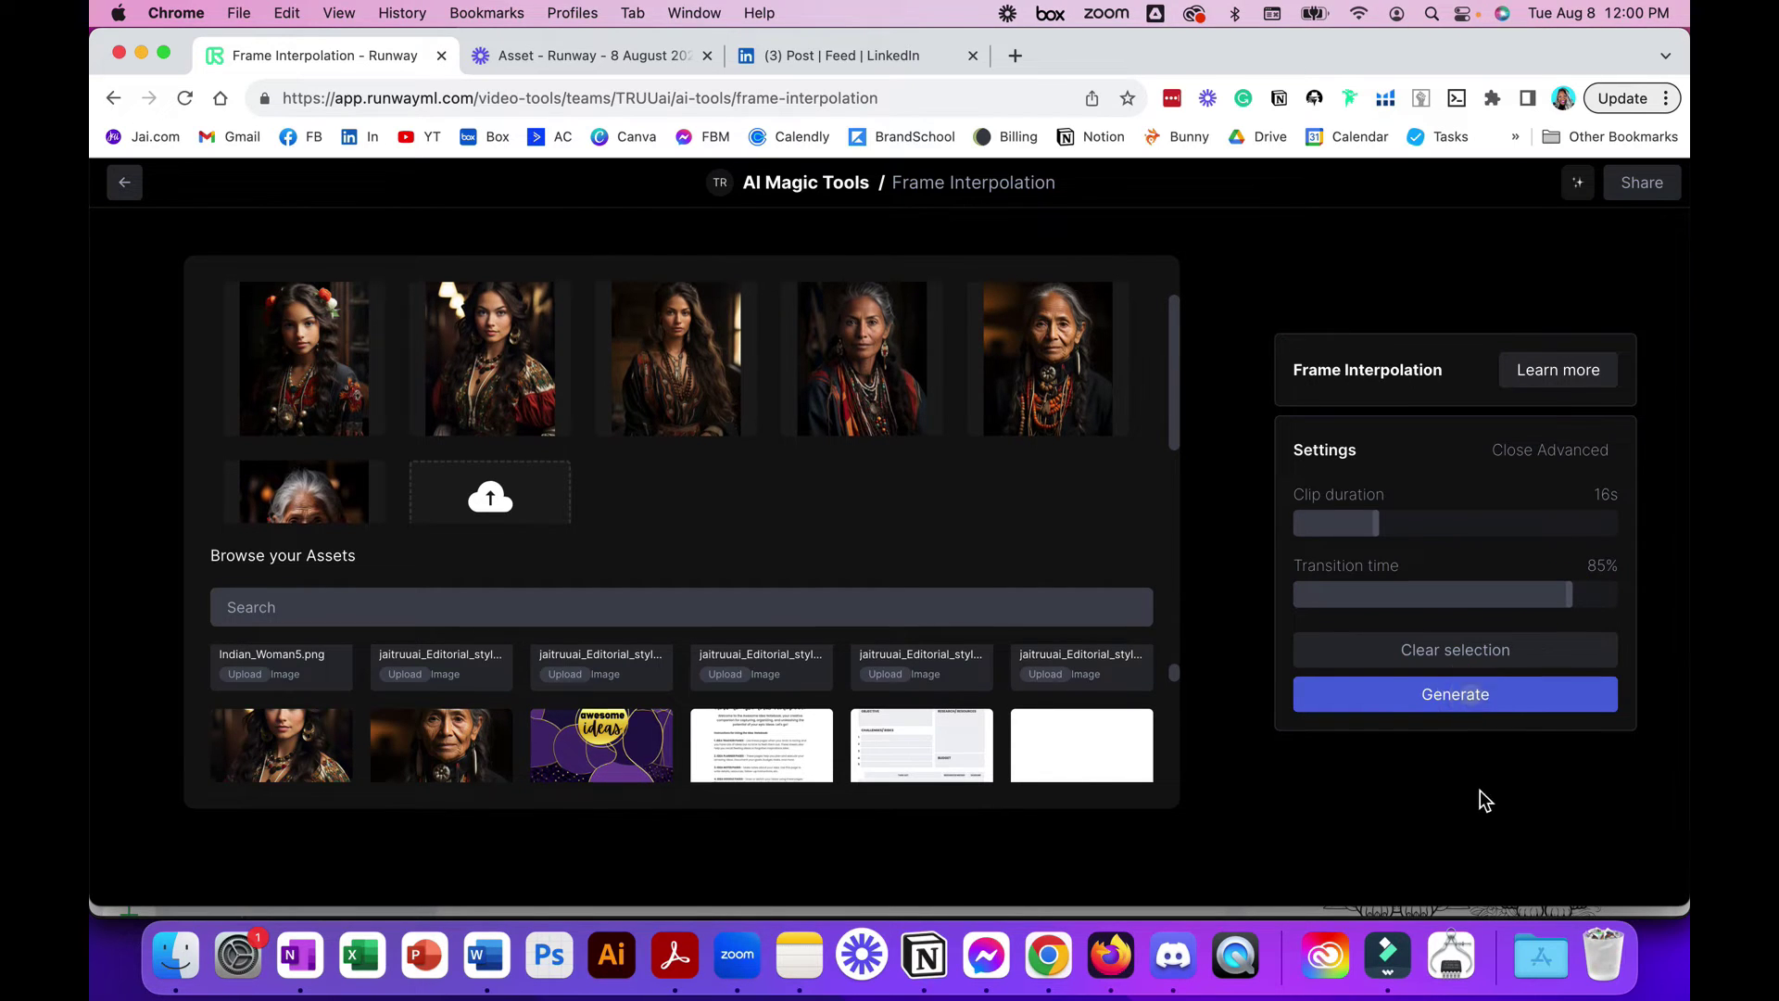
{"action": "left_click", "coordinate": [1477, 707]}
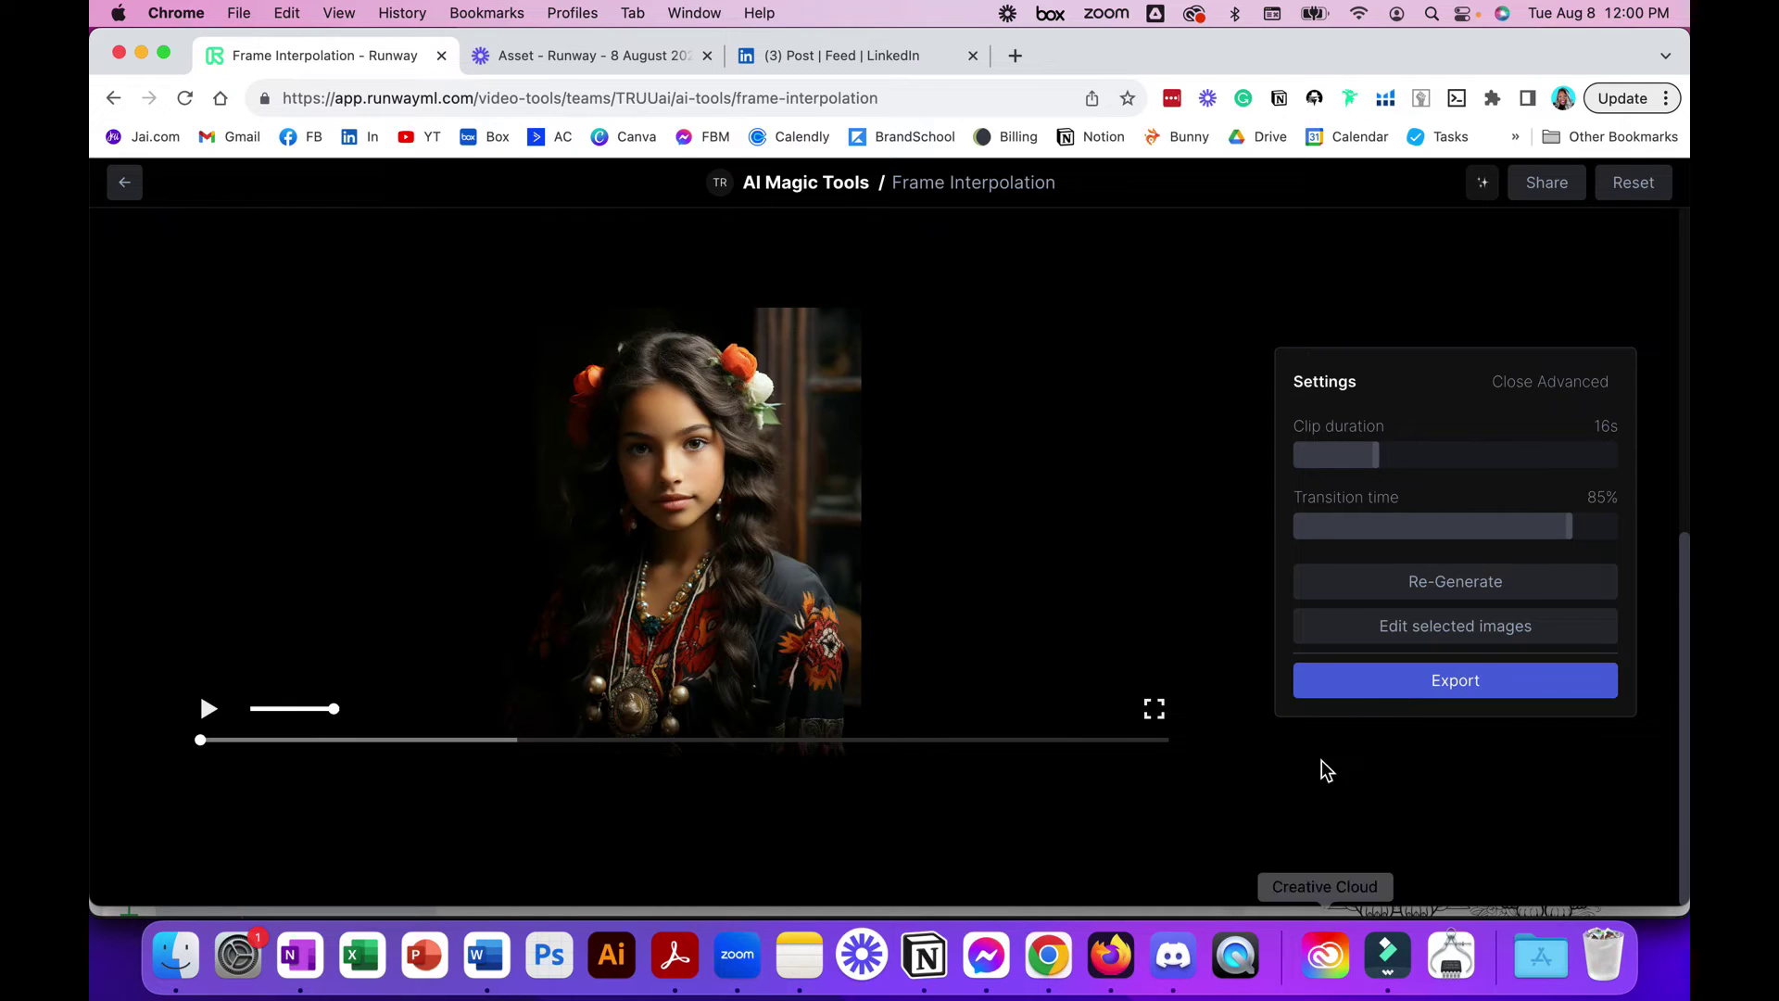
Step: Open the export settings for the generated video and name it Aiyana_Aging3
{"action": "left_click", "coordinate": [1353, 684]}
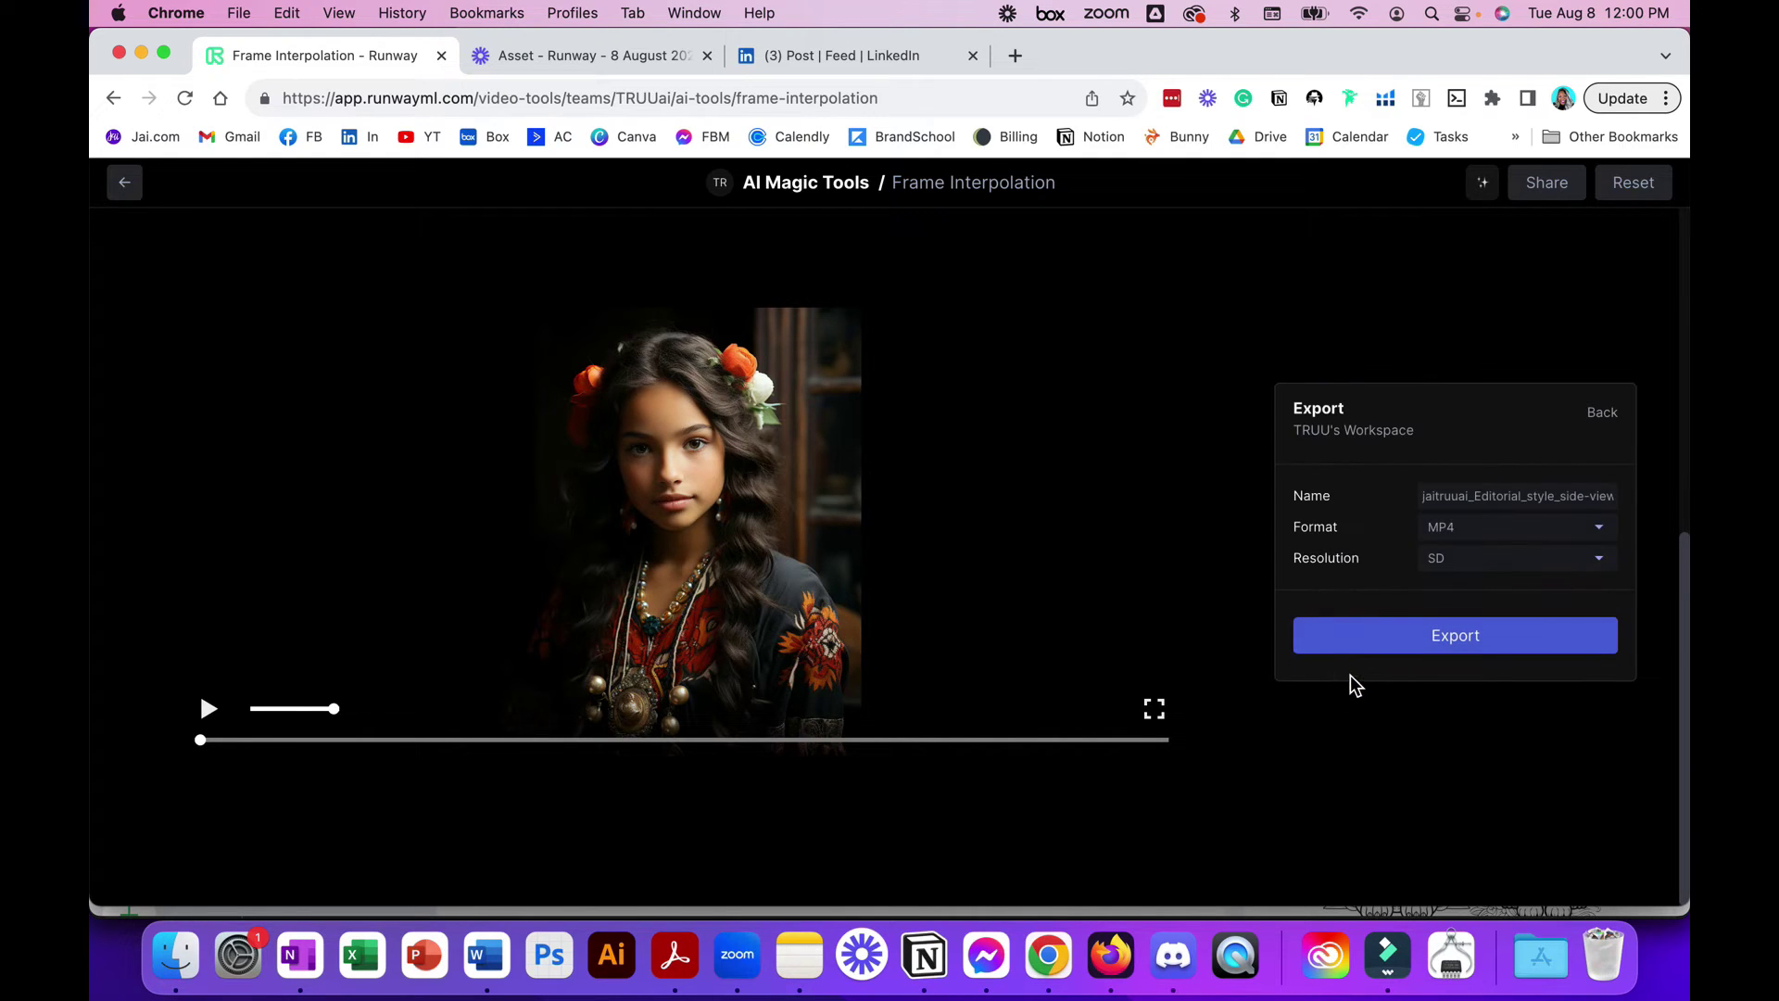
{"action": "left_click", "coordinate": [1523, 495]}
{"action": "triple_click", "coordinate": [1523, 496]}
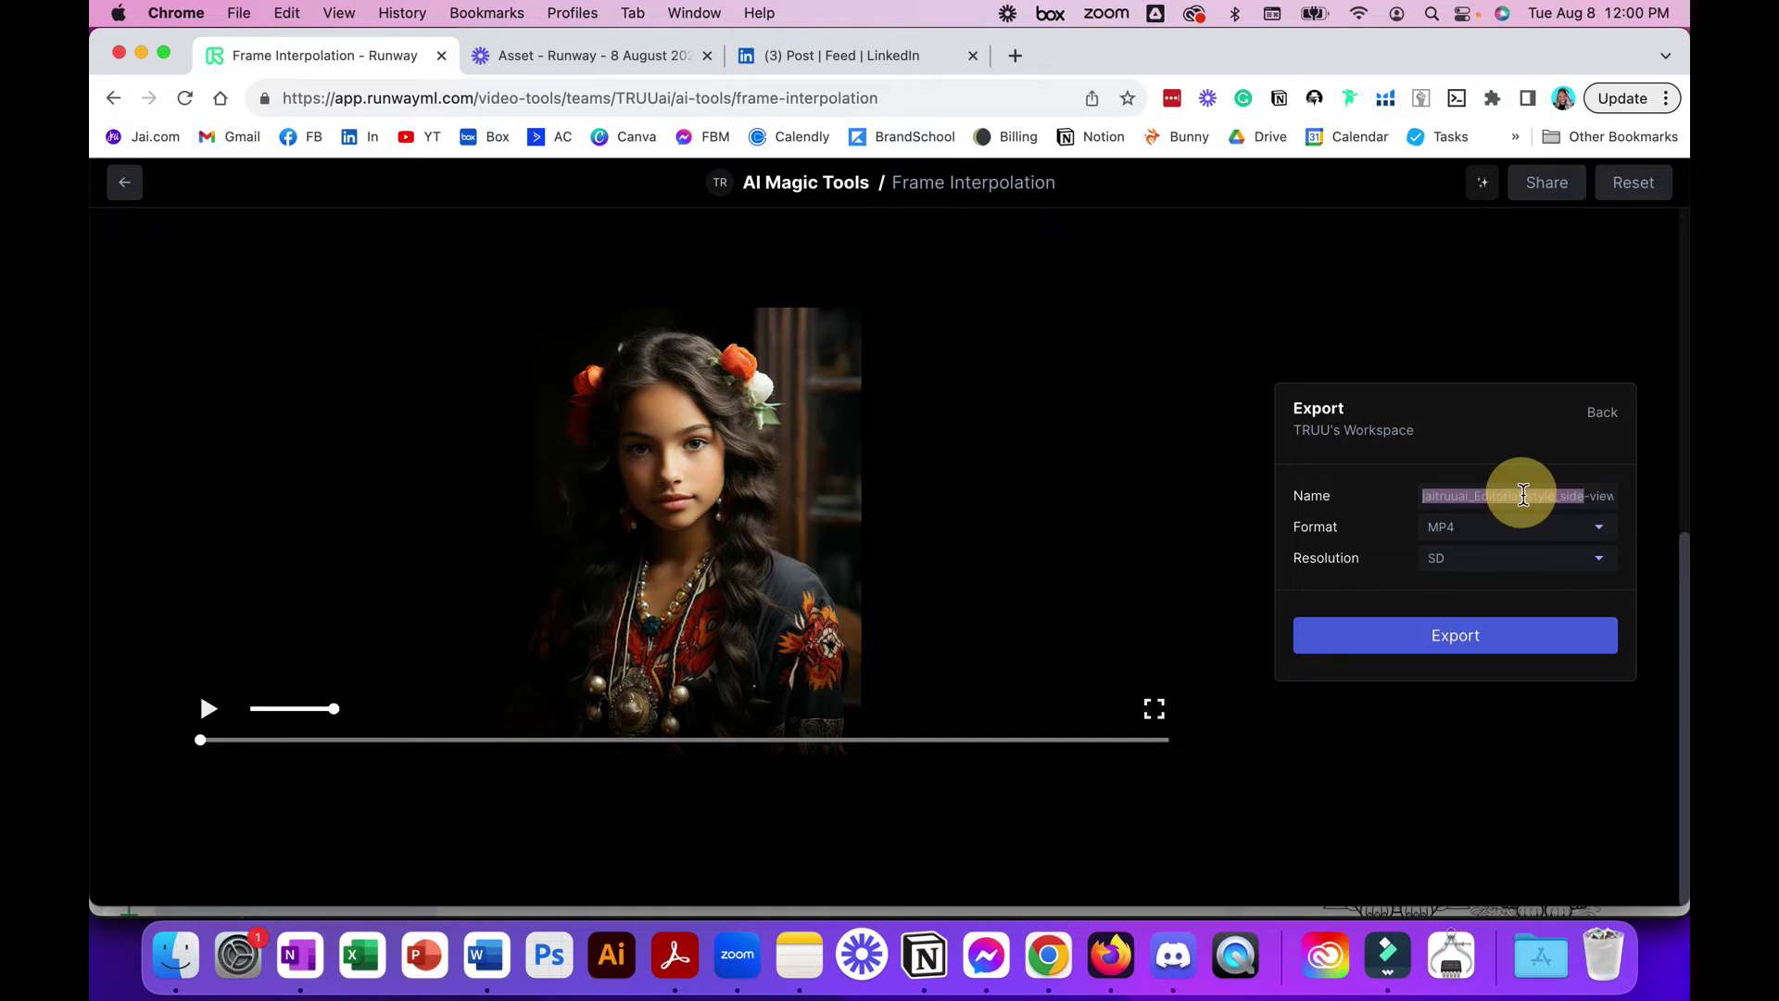
{"action": "type", "text": "Aiyana_Aging3"}
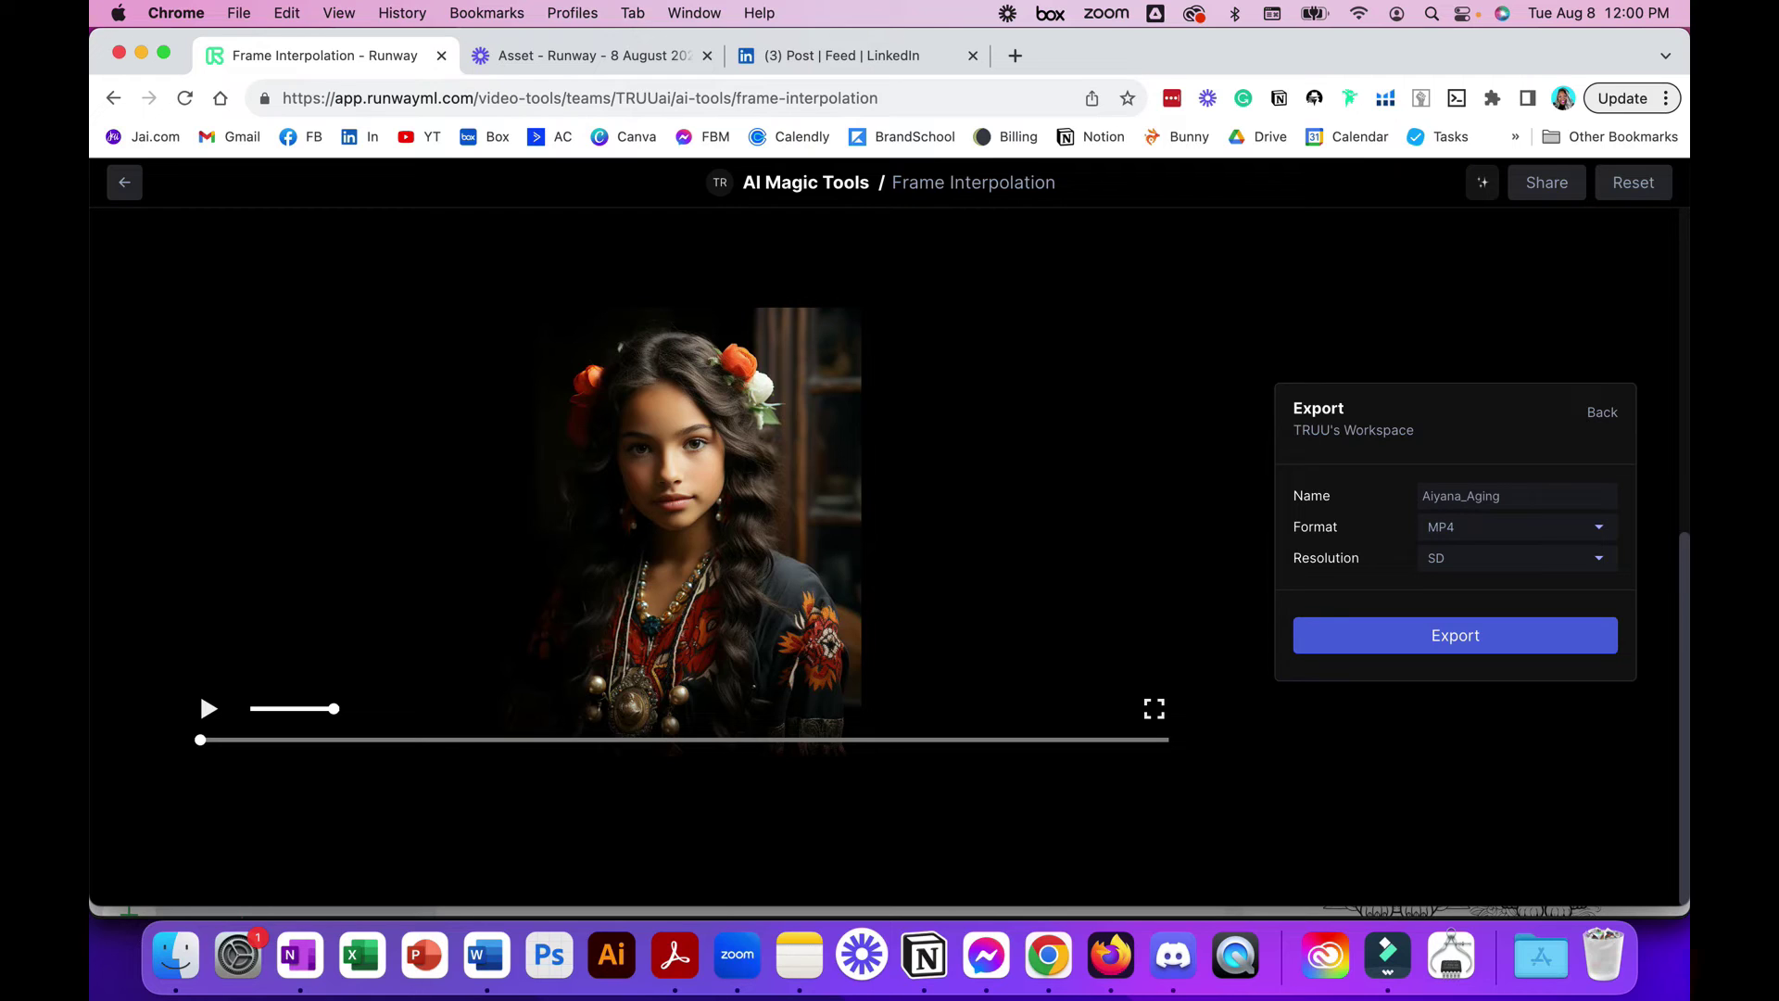
Step: Keep the MP4 format, set the resolution to 1080p and export the video
{"action": "left_click", "coordinate": [1604, 563]}
{"action": "left_click", "coordinate": [1595, 529]}
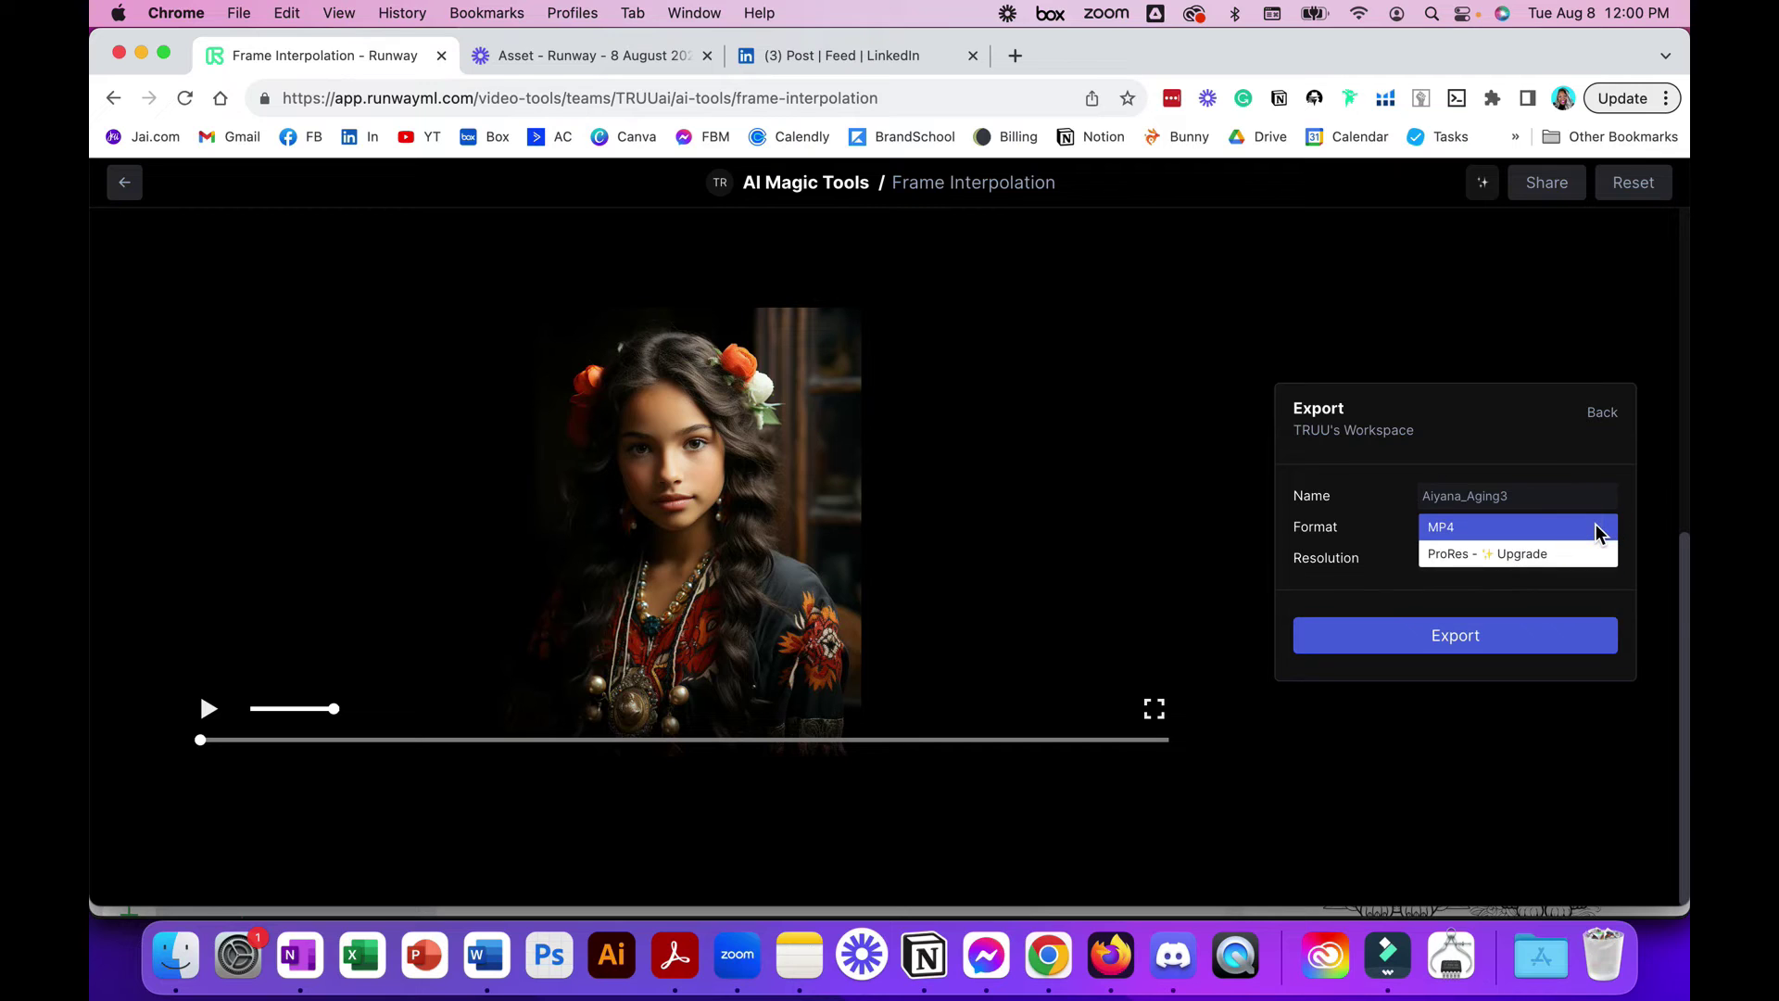
{"action": "left_click", "coordinate": [1561, 443]}
{"action": "left_click", "coordinate": [1600, 559]}
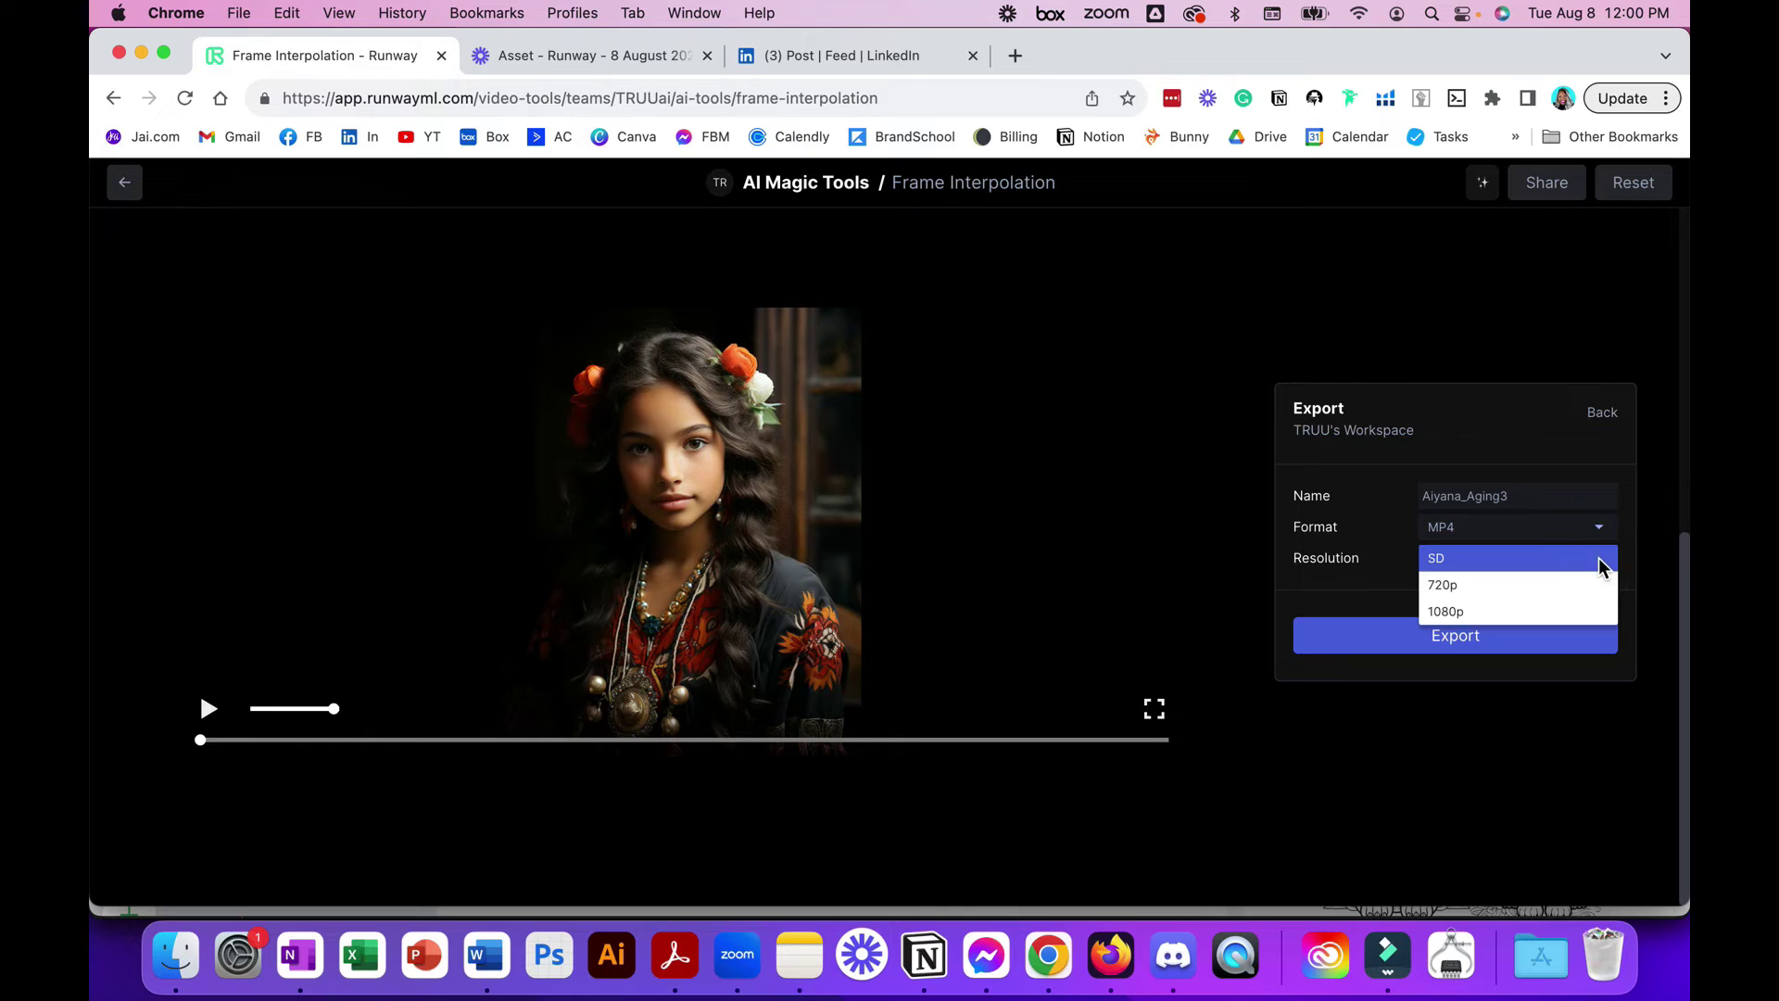
{"action": "left_click", "coordinate": [1451, 614]}
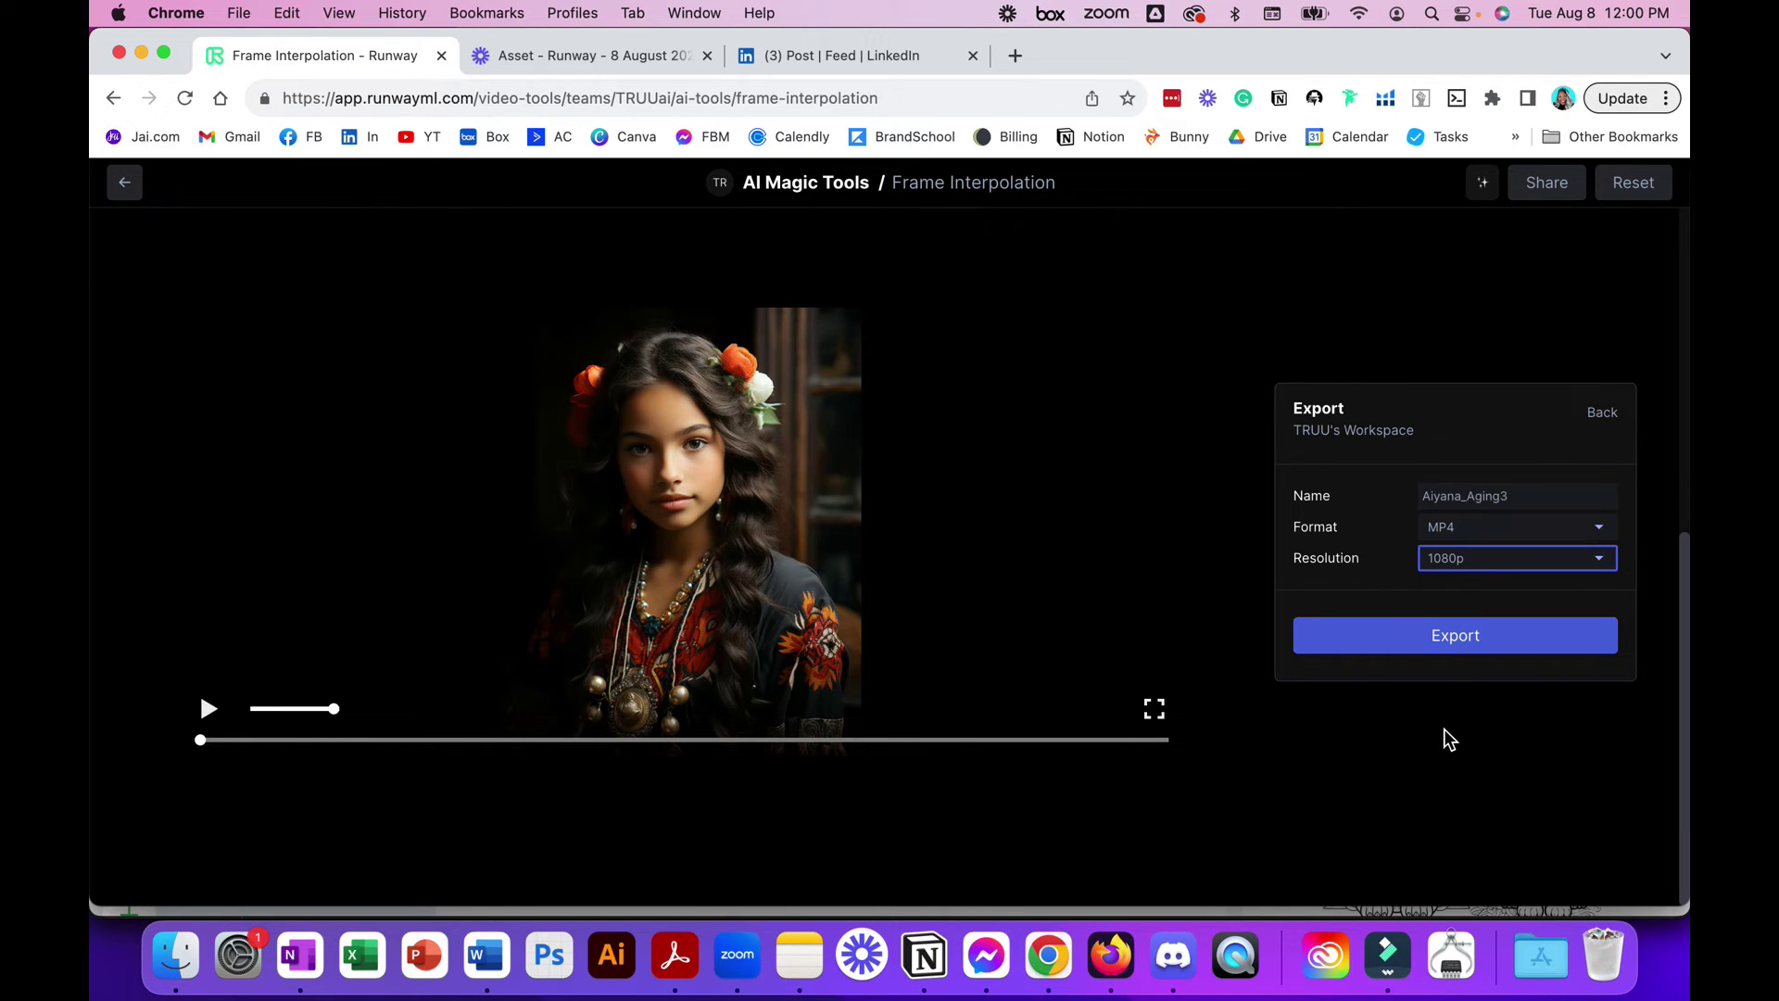
{"action": "left_click", "coordinate": [1417, 637]}
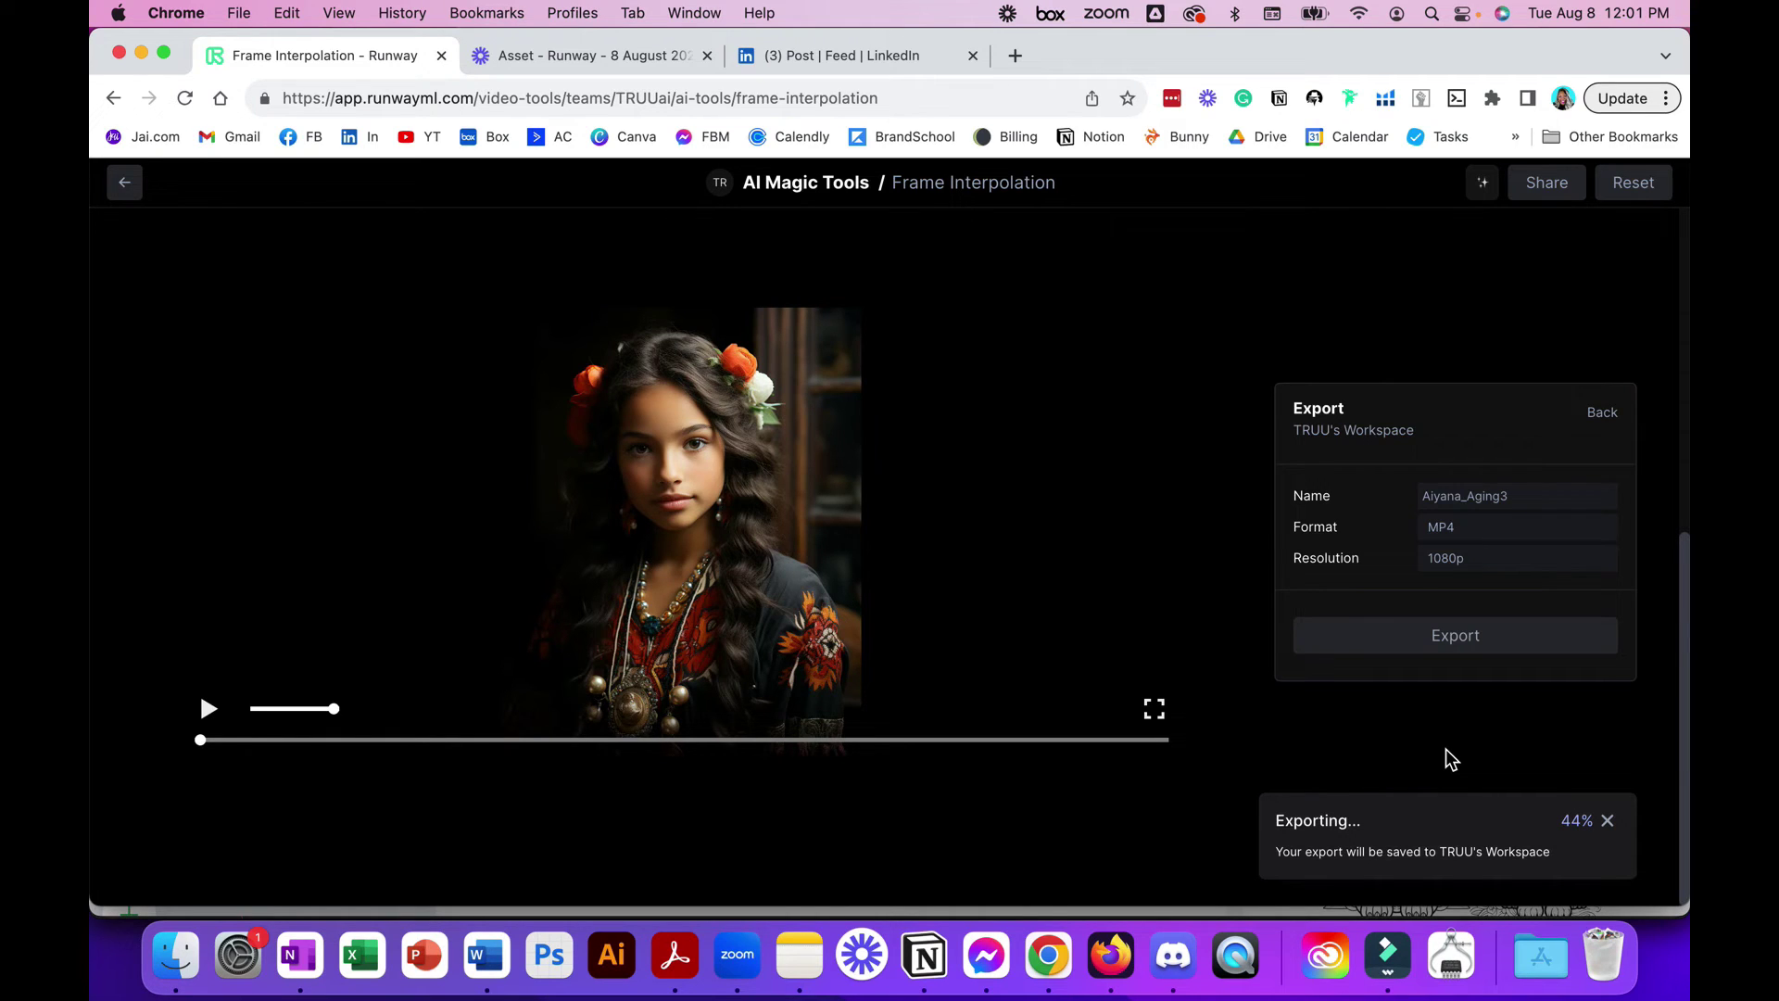
Step: Switch to Wondershare Filmora, check the first image clip's duration without changing it, and preview the age progression edit in full screen
{"action": "left_click", "coordinate": [1384, 958]}
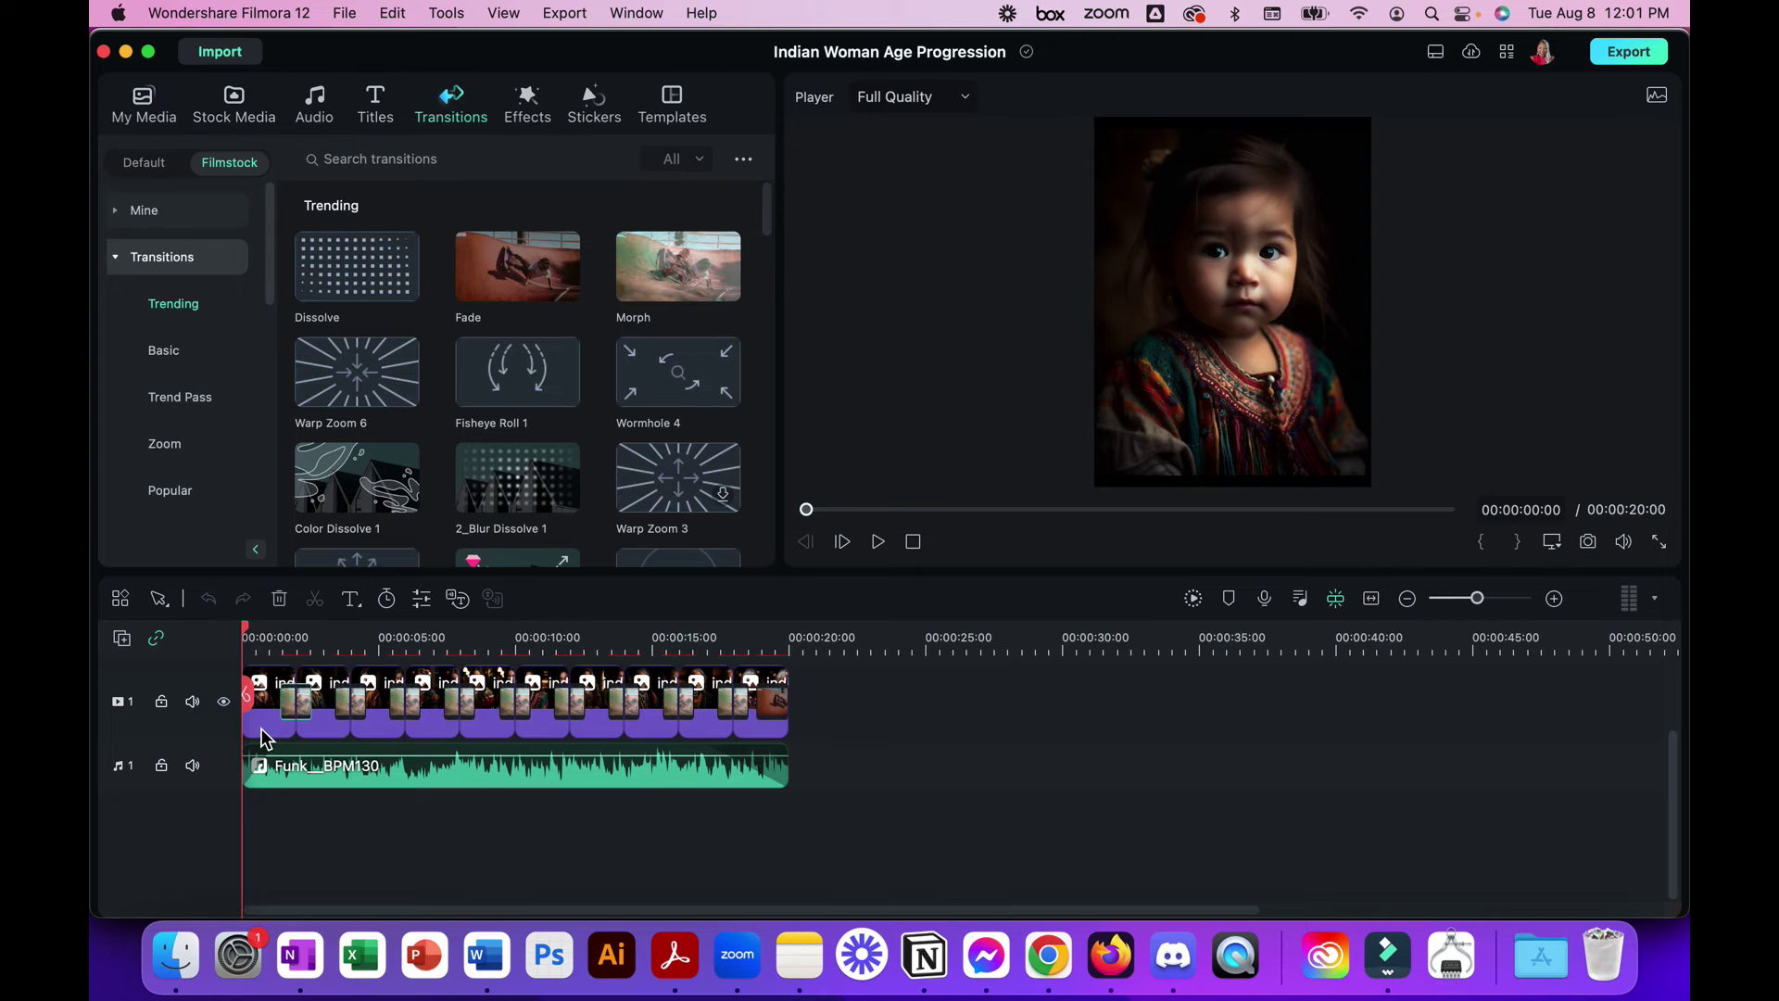
{"action": "left_click", "coordinate": [265, 736]}
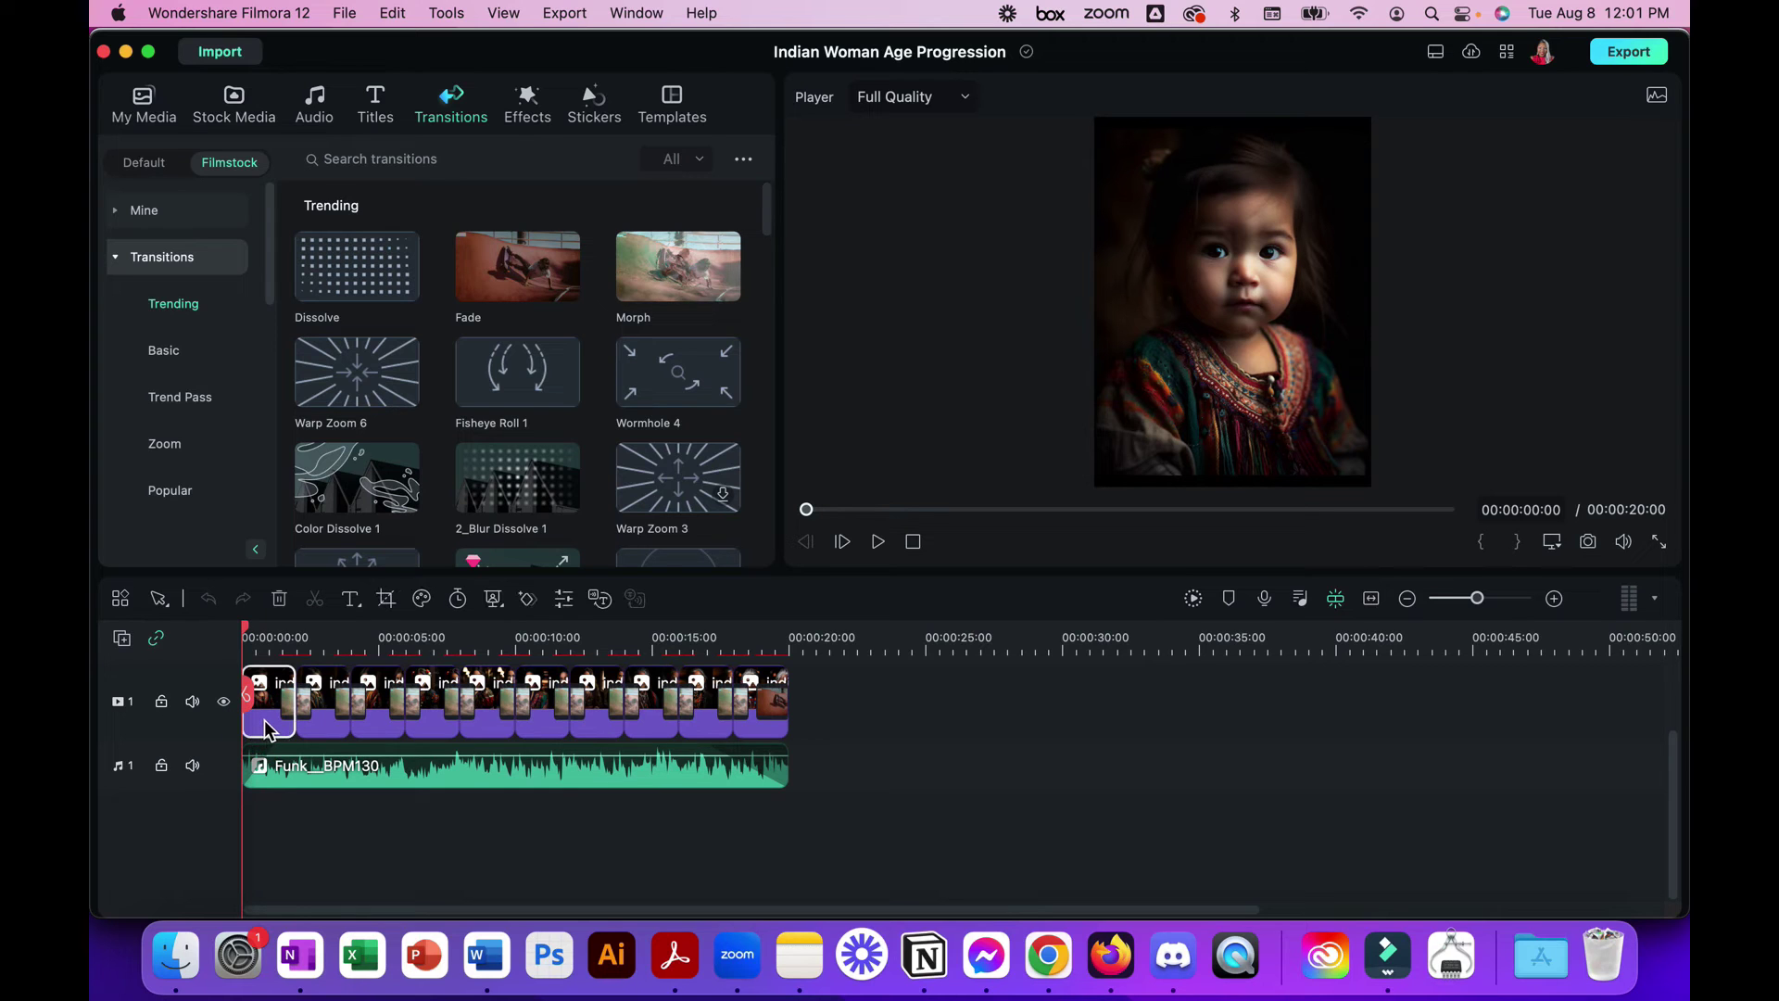
{"action": "left_click", "coordinate": [459, 600]}
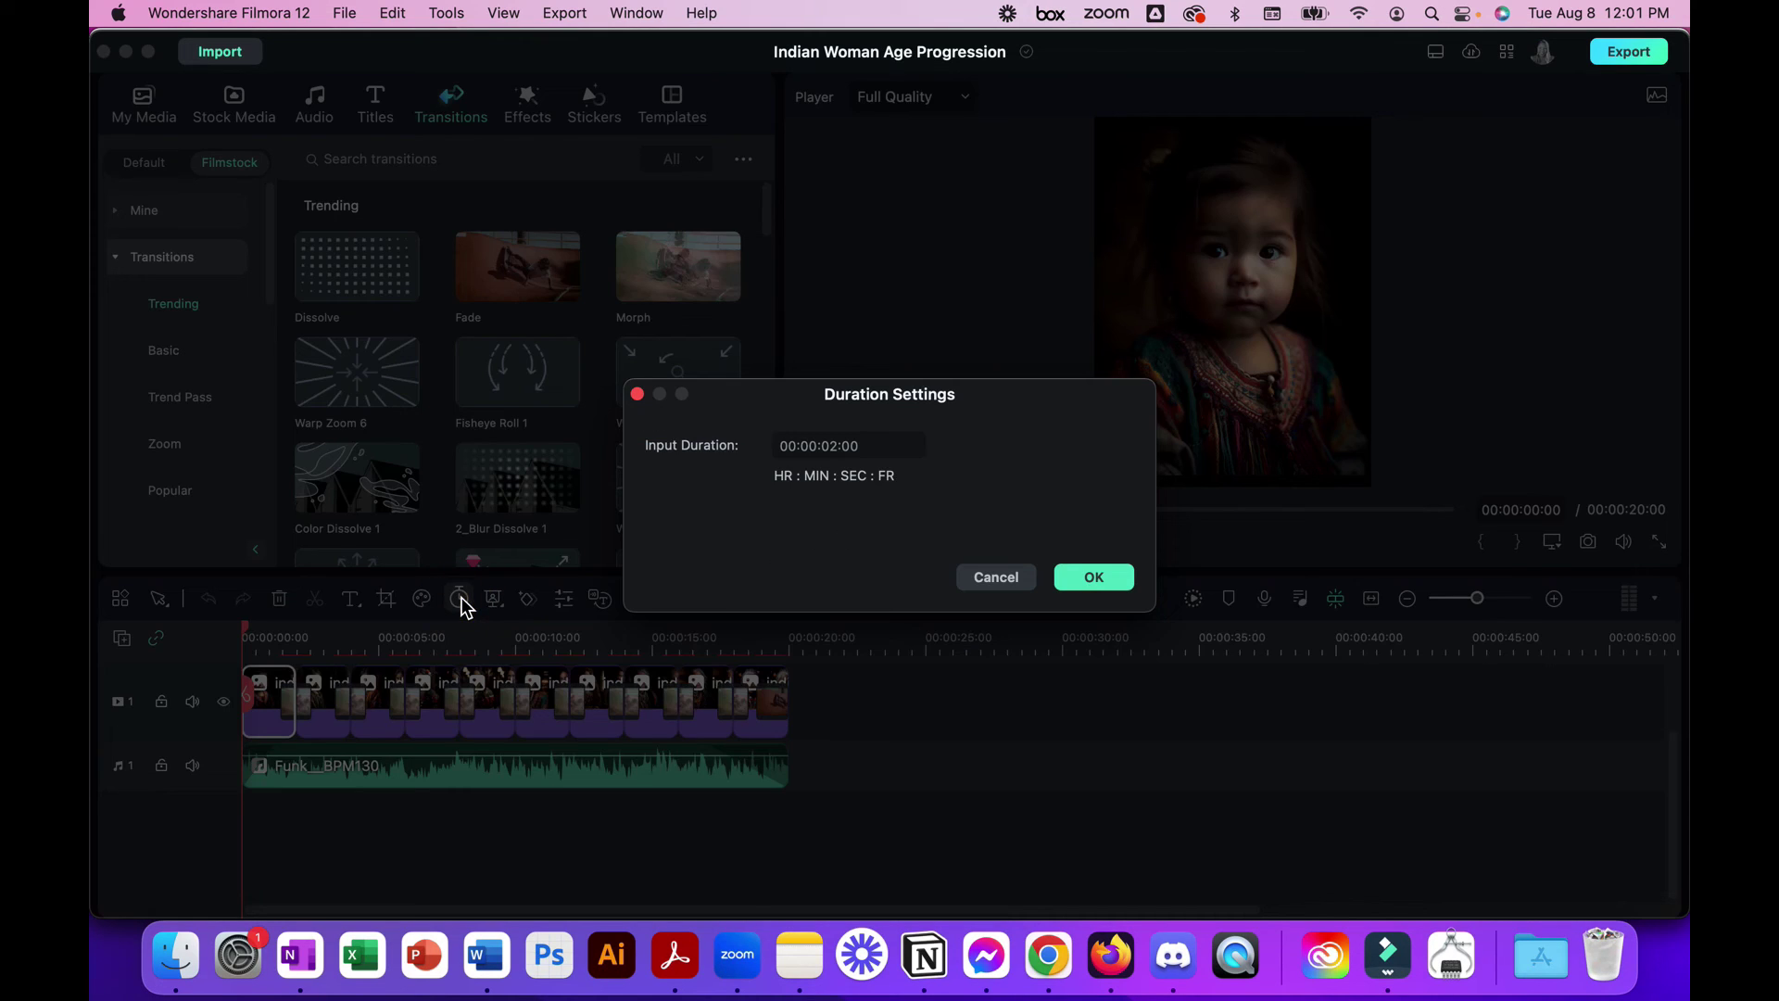
{"action": "left_click", "coordinate": [998, 577]}
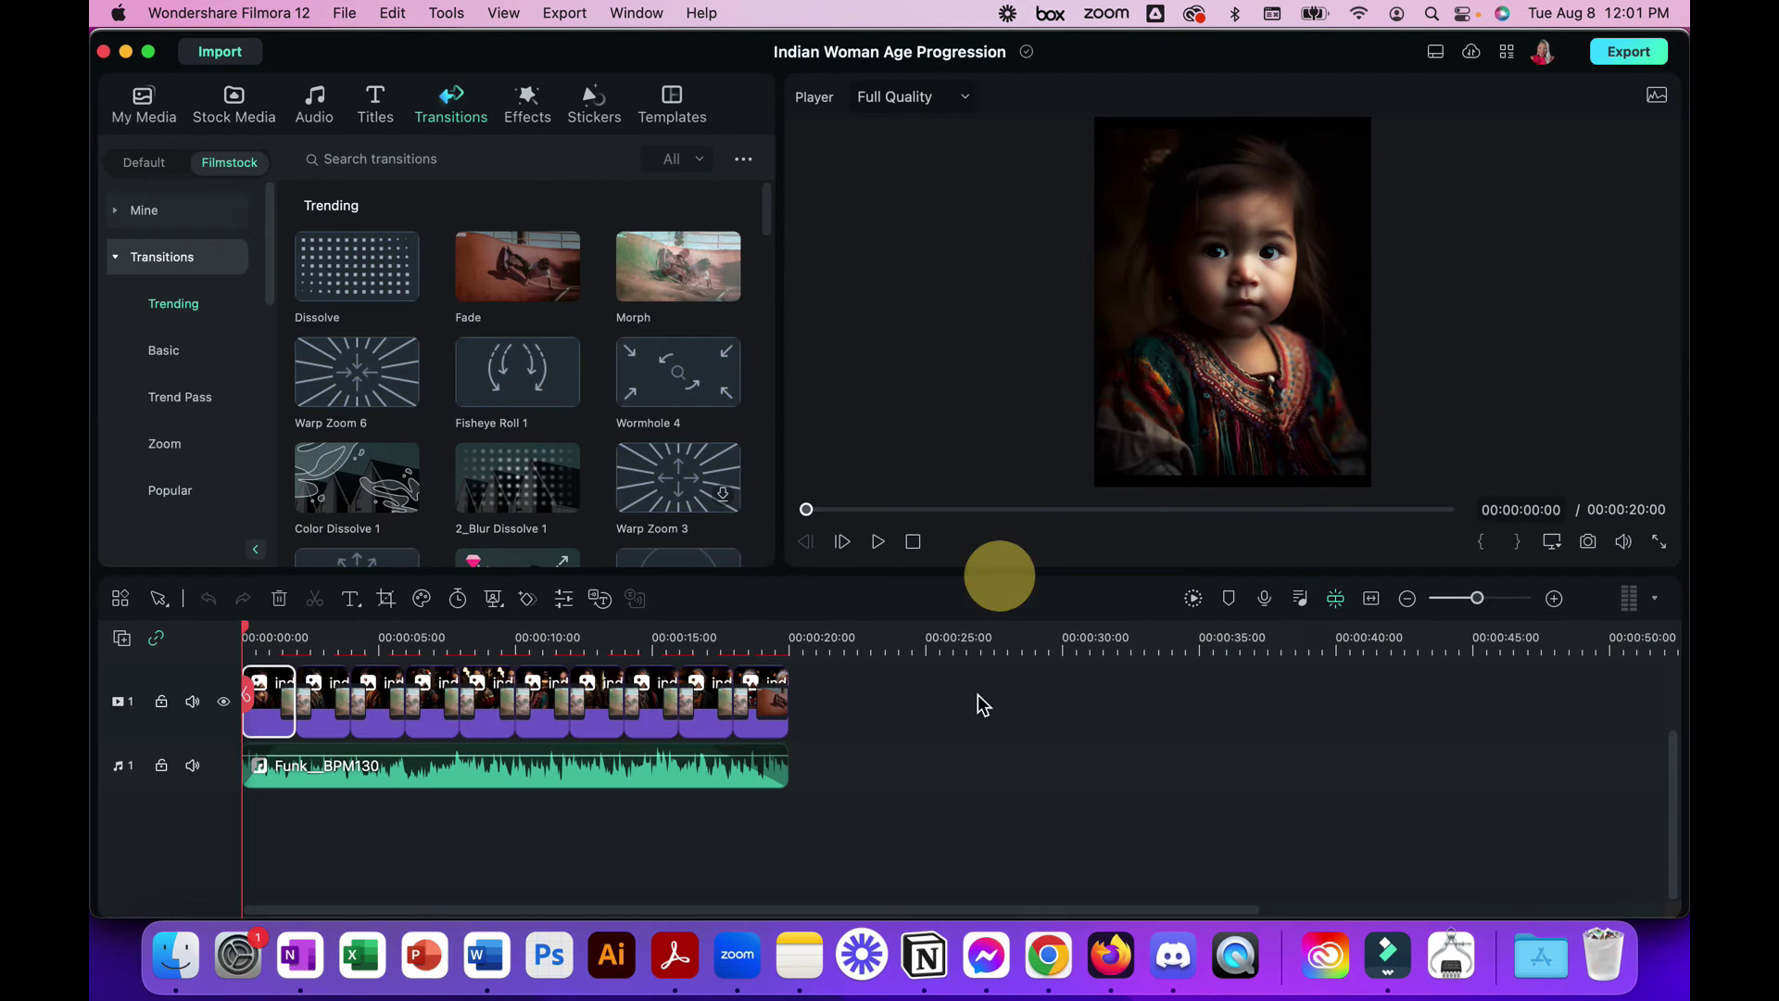
{"action": "left_click", "coordinate": [308, 722]}
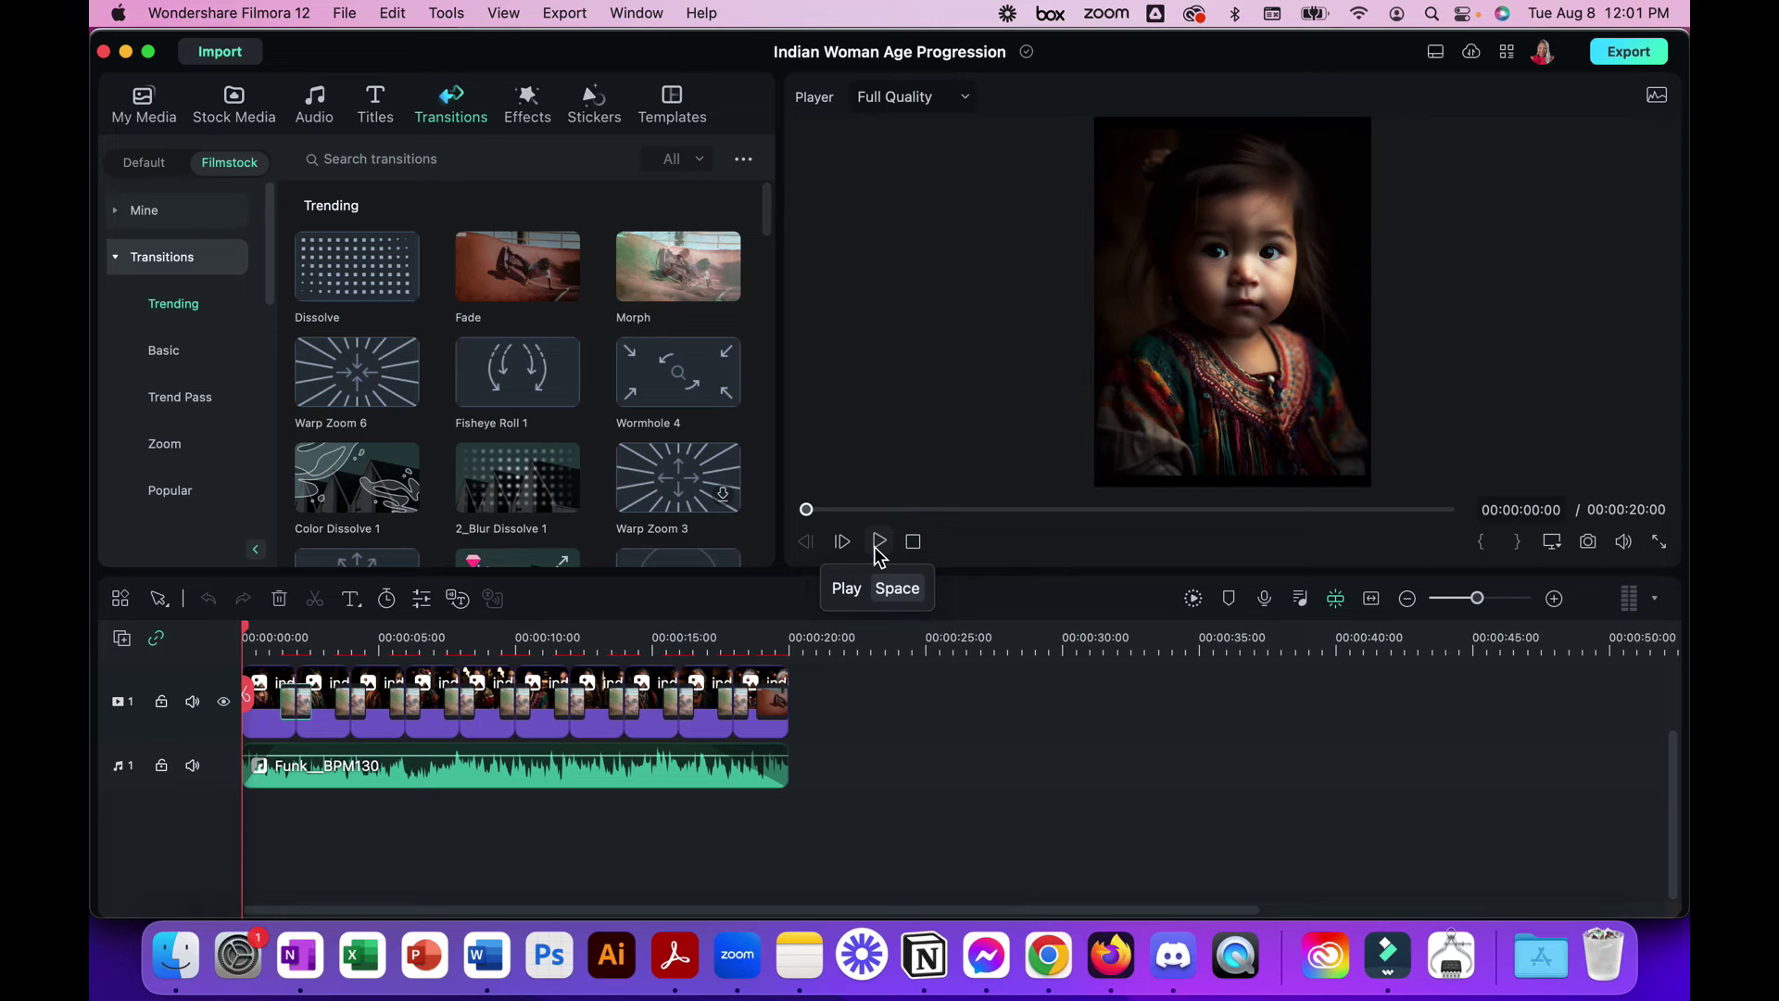
{"action": "left_click", "coordinate": [1658, 541]}
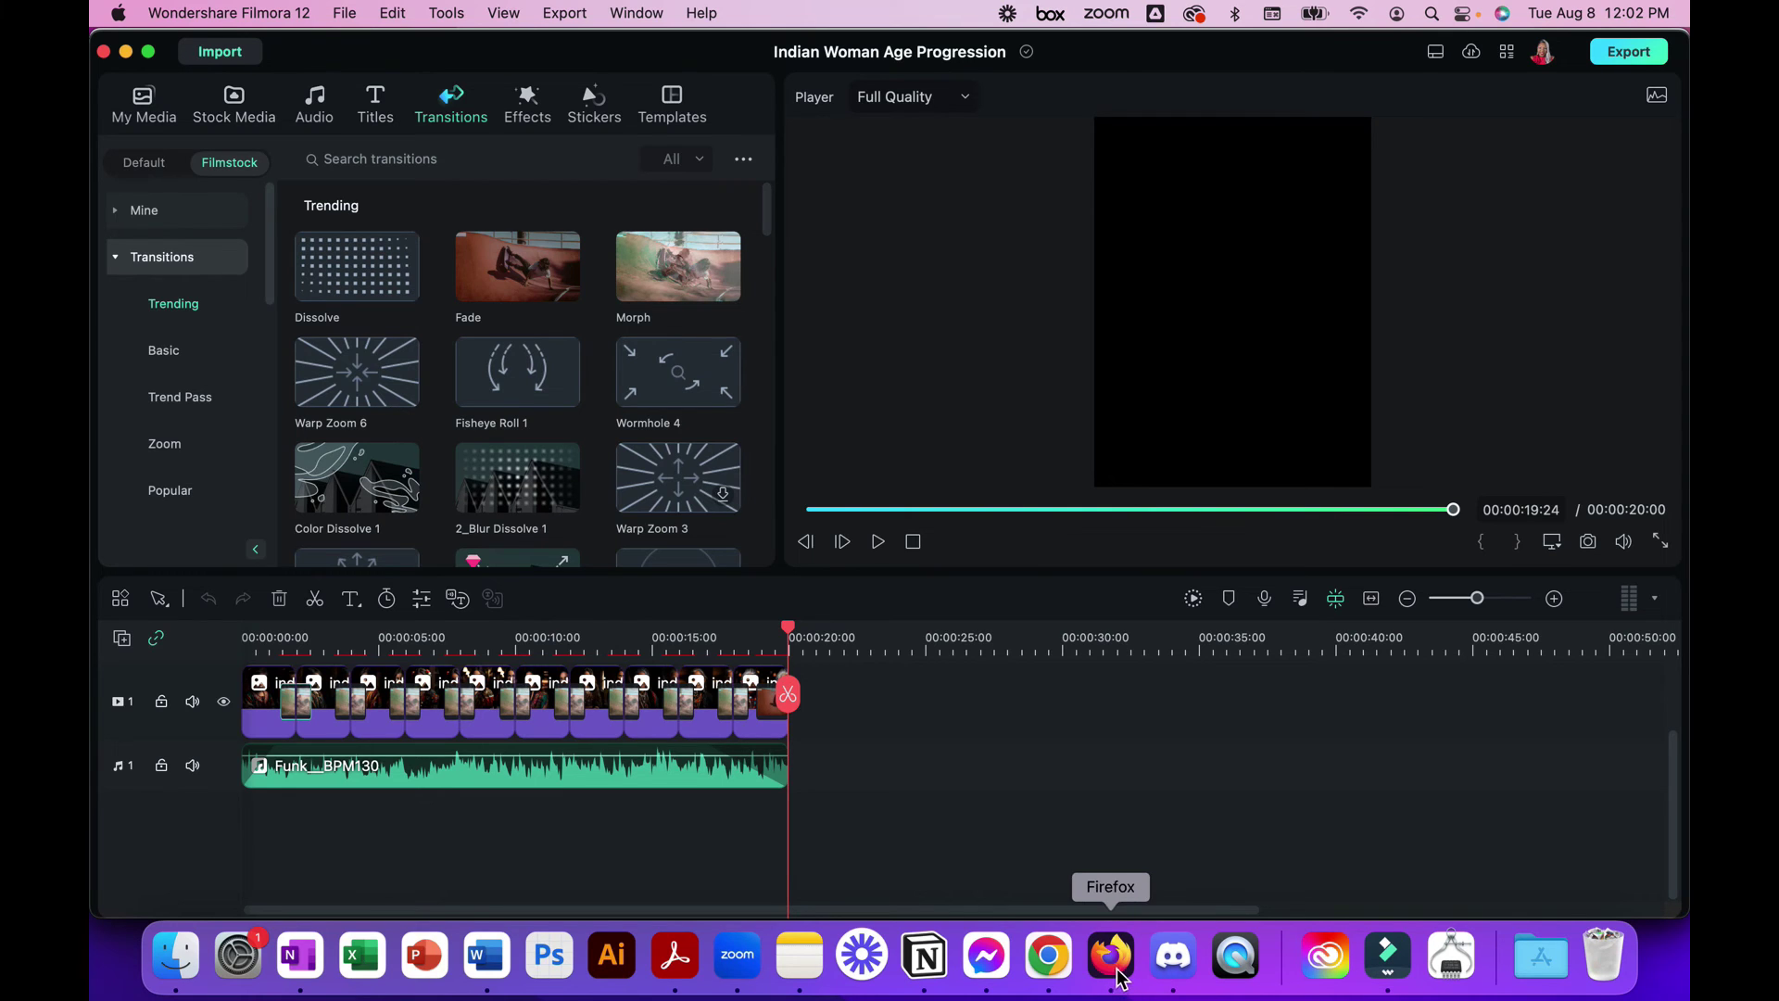
Step: Switch back to Runway in Chrome, open the exported Aiyana_Aging3 video from the workspace assets and play it
{"action": "left_click", "coordinate": [1063, 966]}
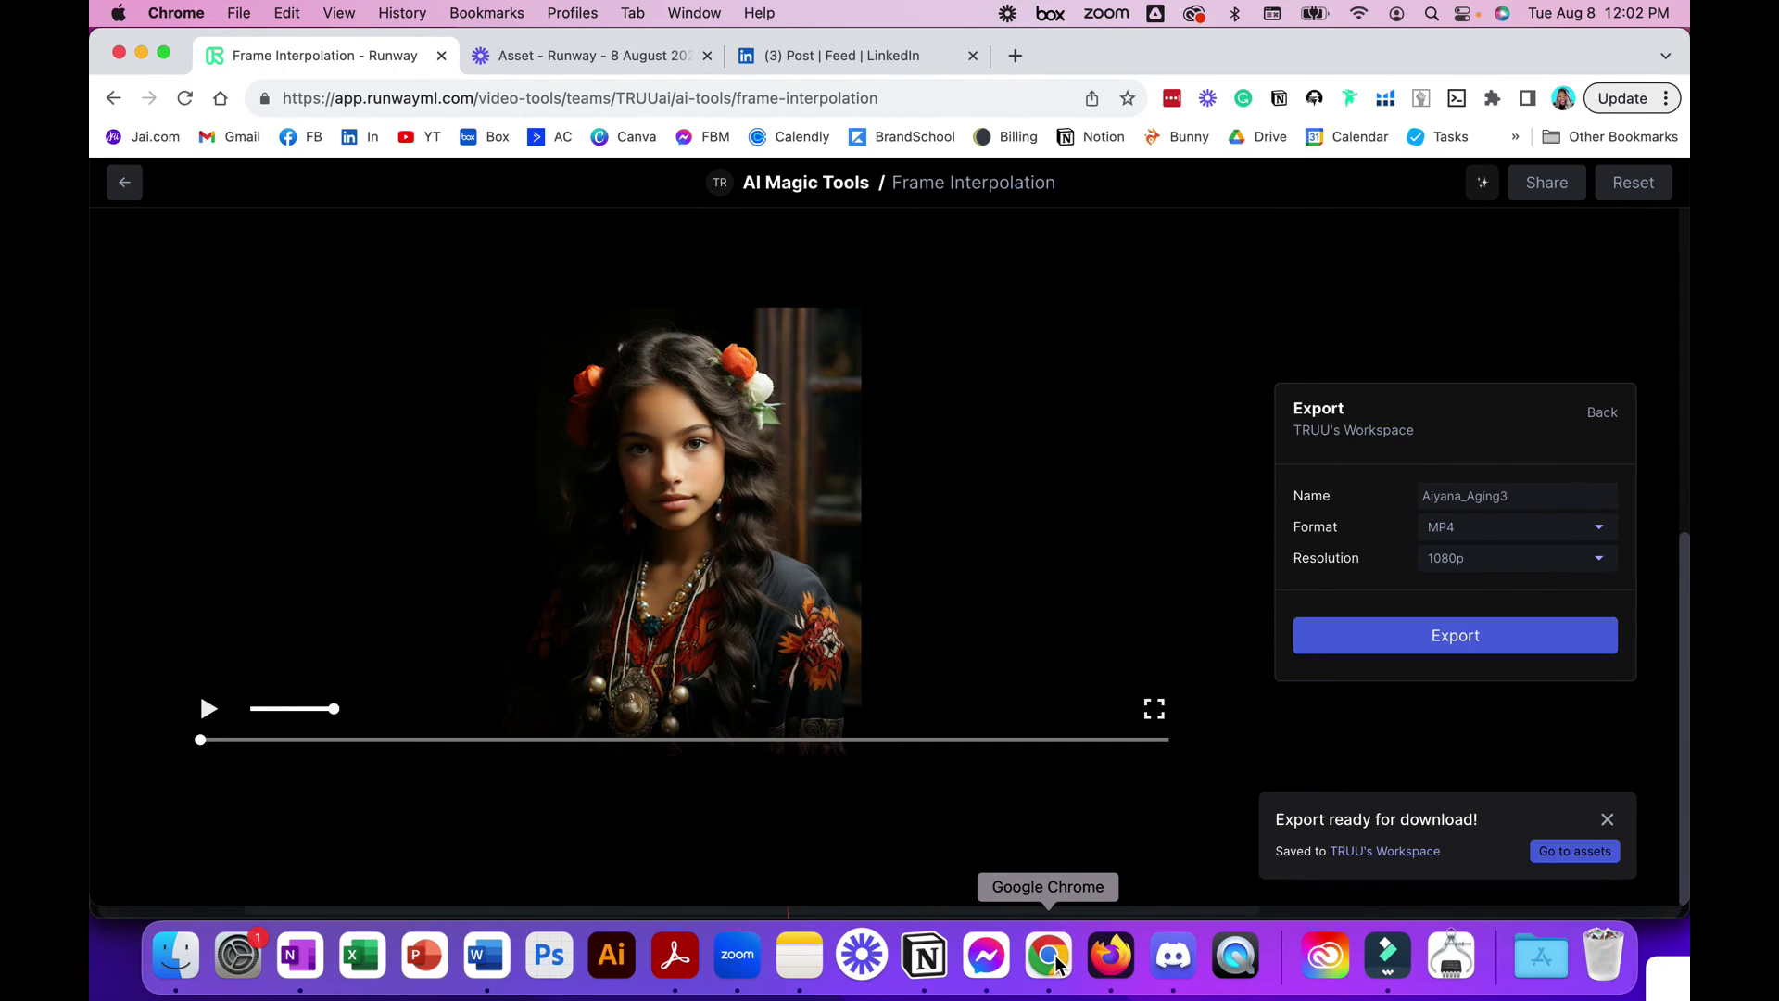
{"action": "left_click", "coordinate": [1564, 858]}
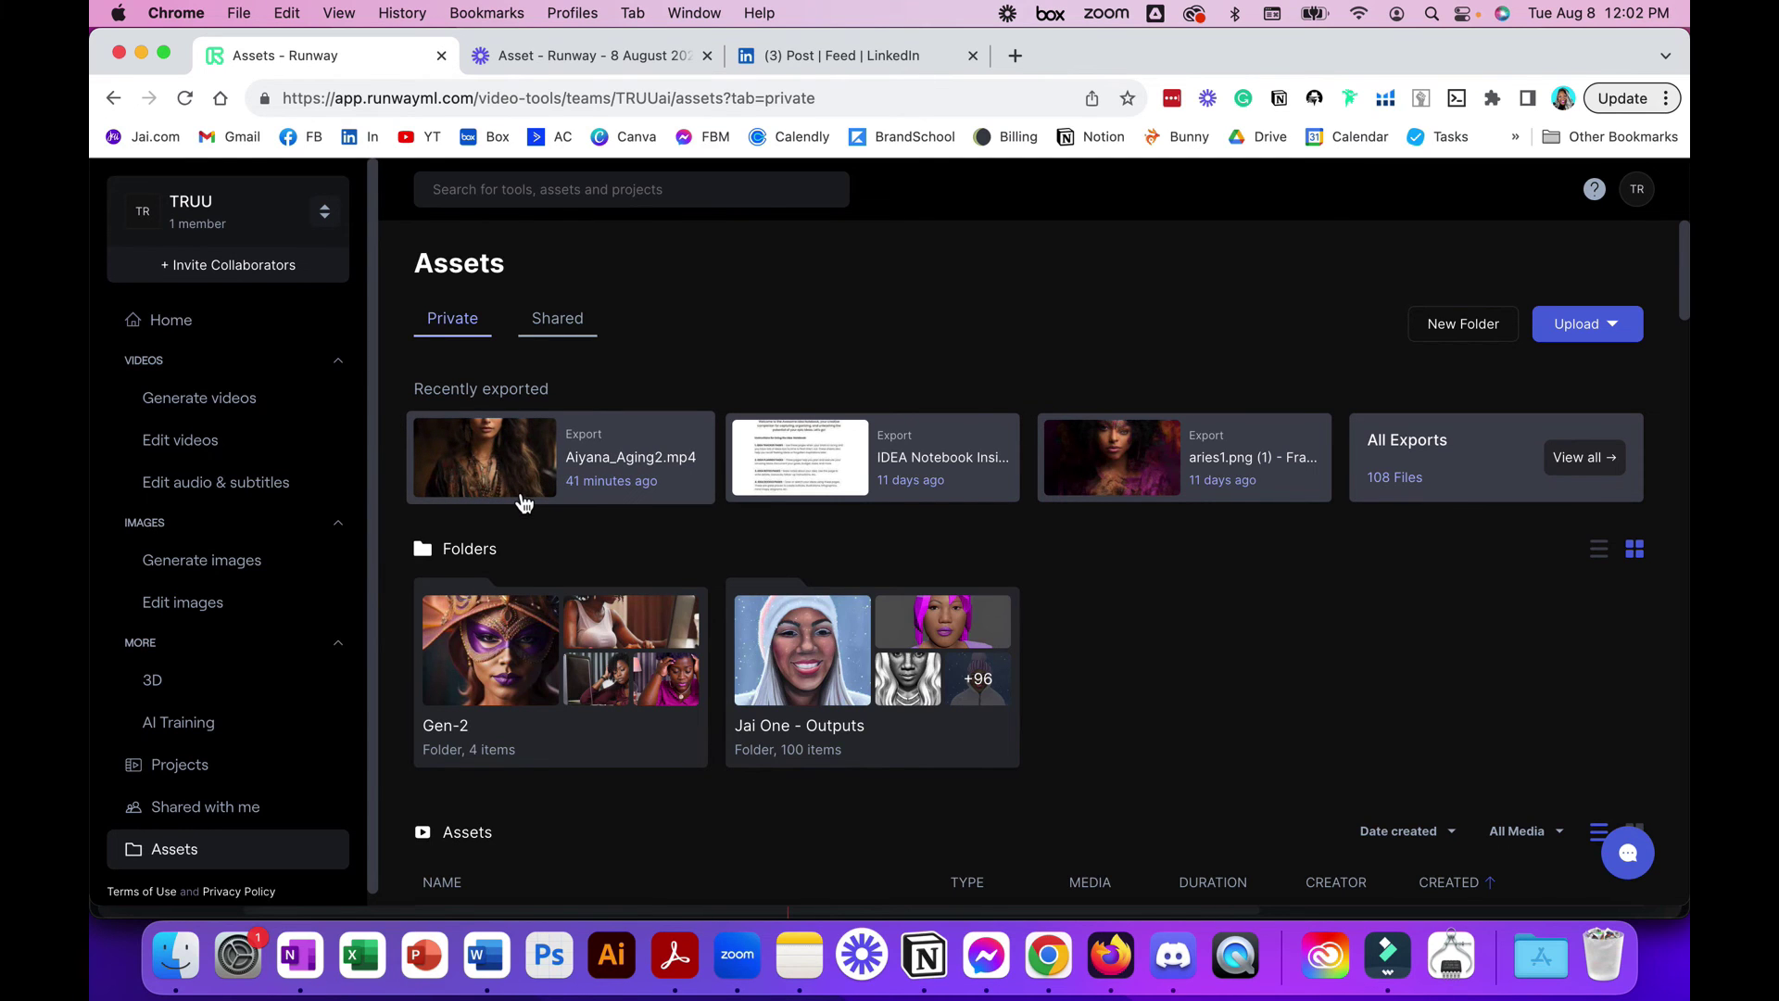
{"action": "scroll", "coordinate": [524, 501], "scroll_direction": "down", "scroll_amount": 3}
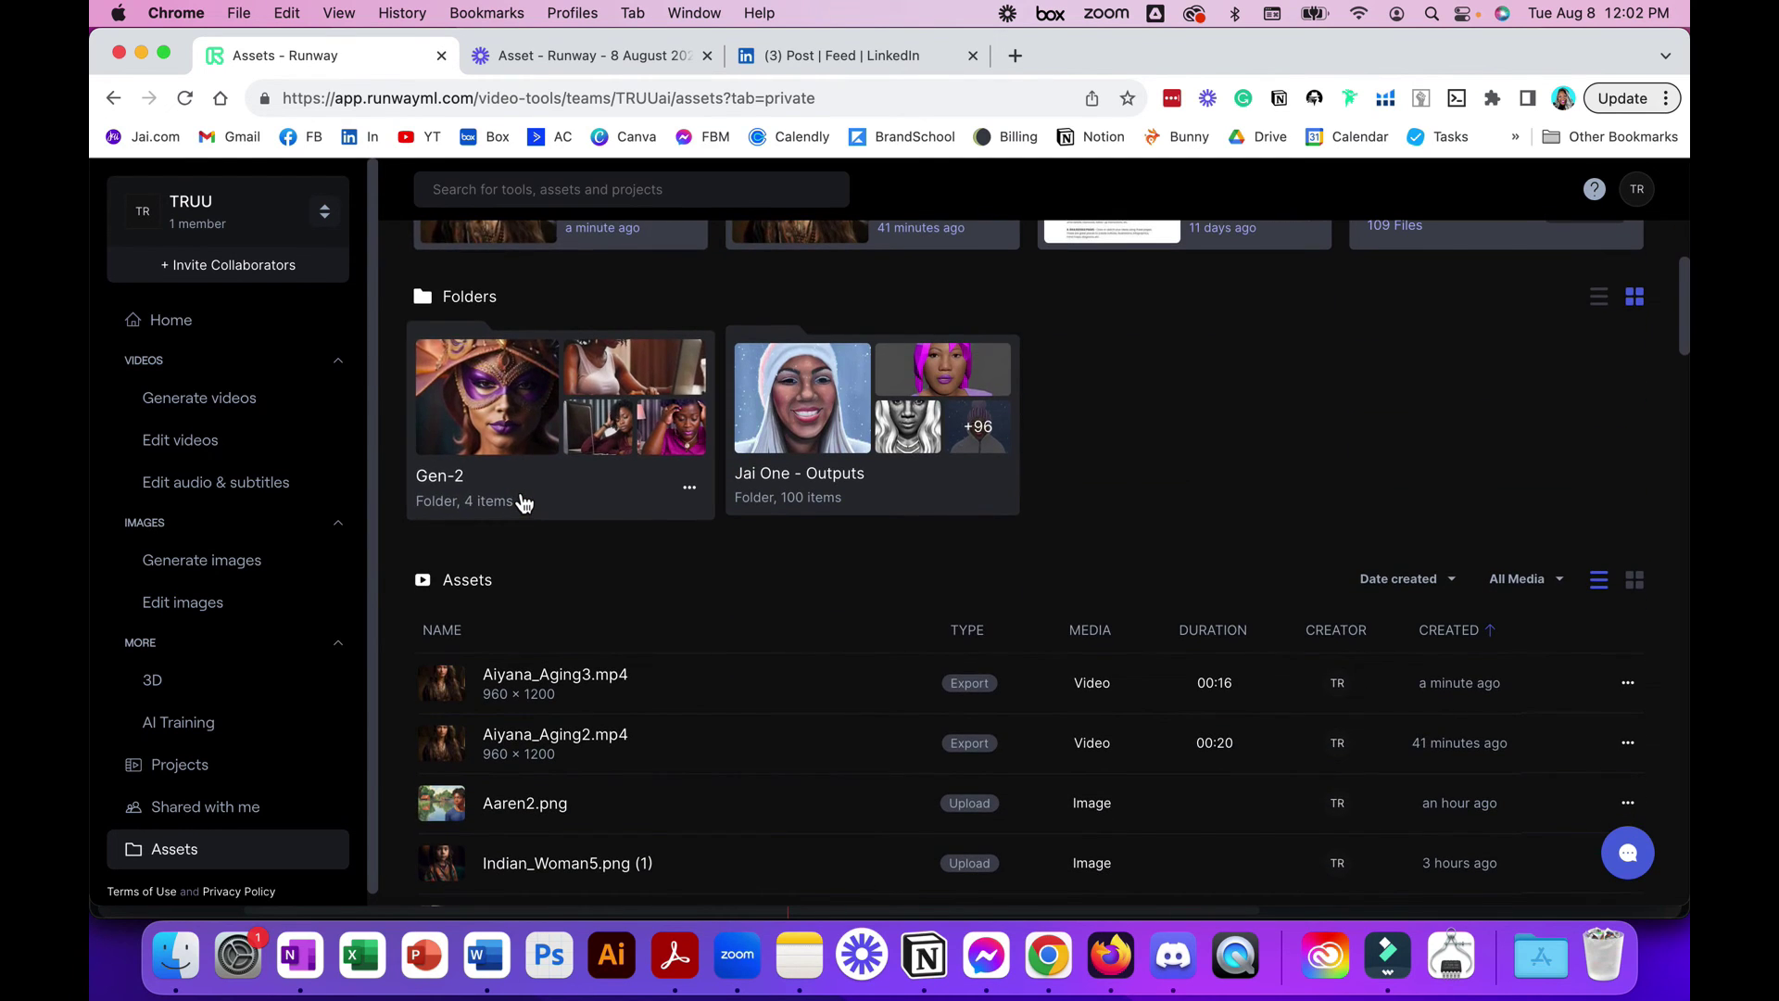
{"action": "left_click", "coordinate": [557, 677]}
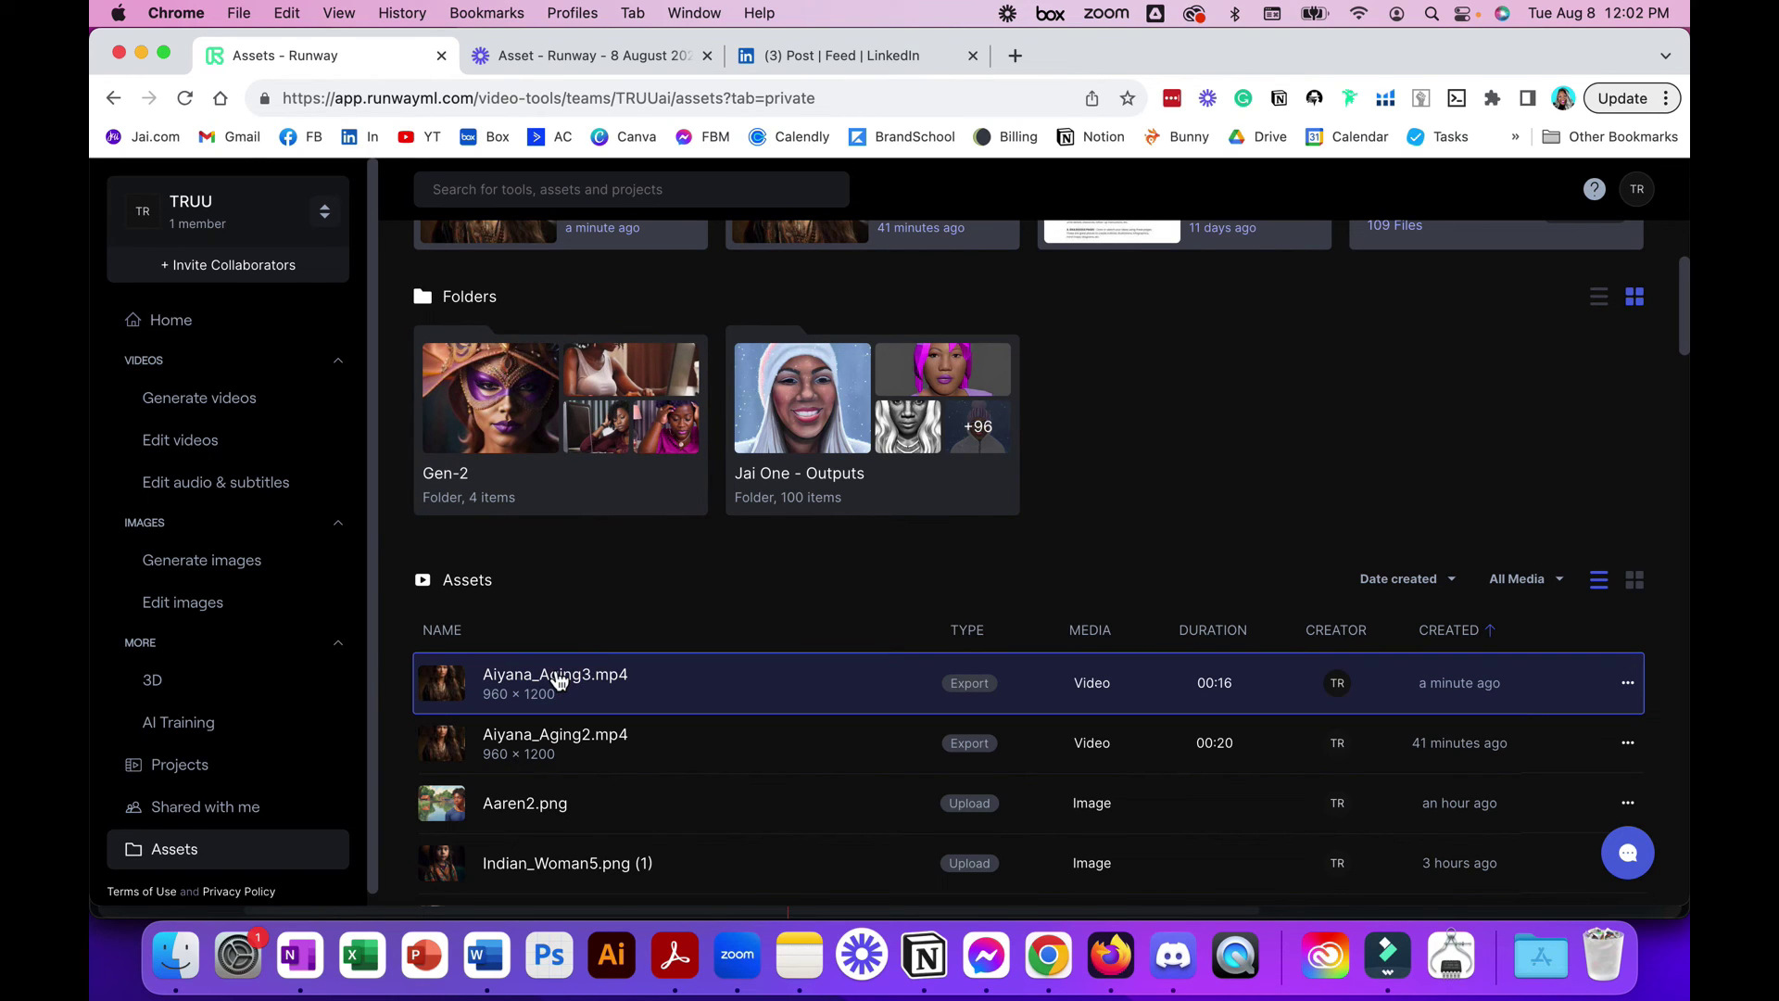
{"action": "scroll", "coordinate": [602, 681], "scroll_direction": "up", "scroll_amount": 3}
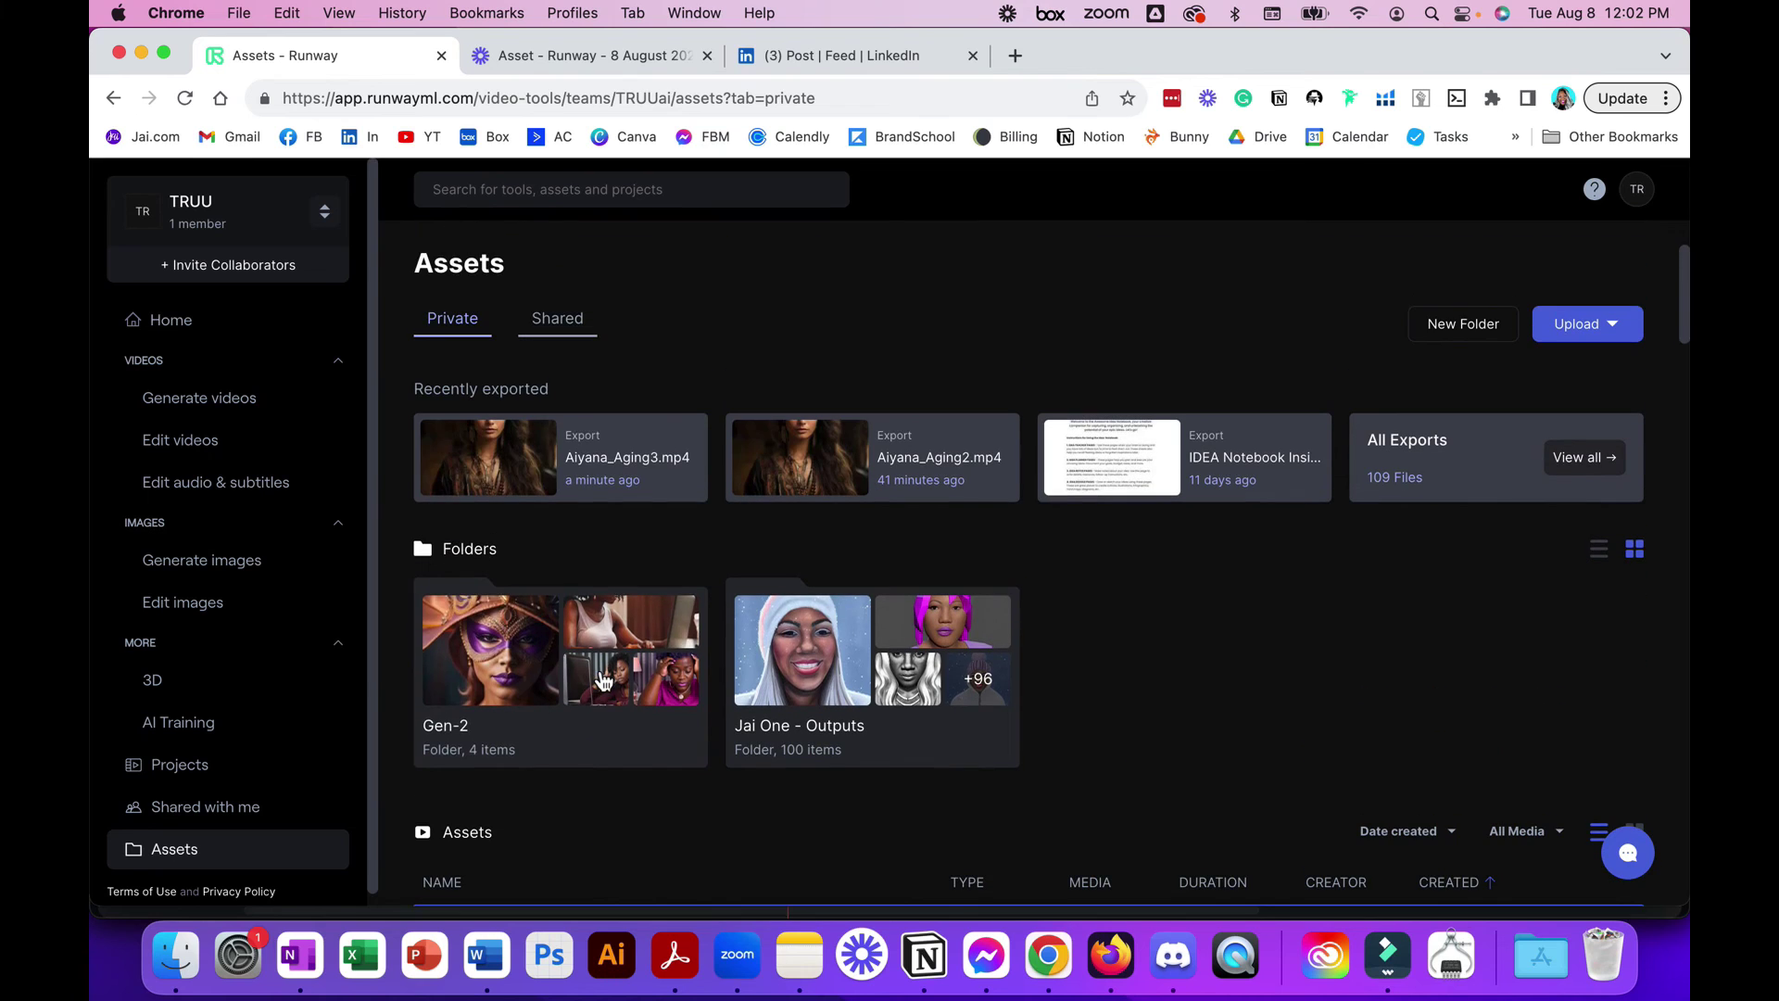
{"action": "left_click", "coordinate": [579, 460]}
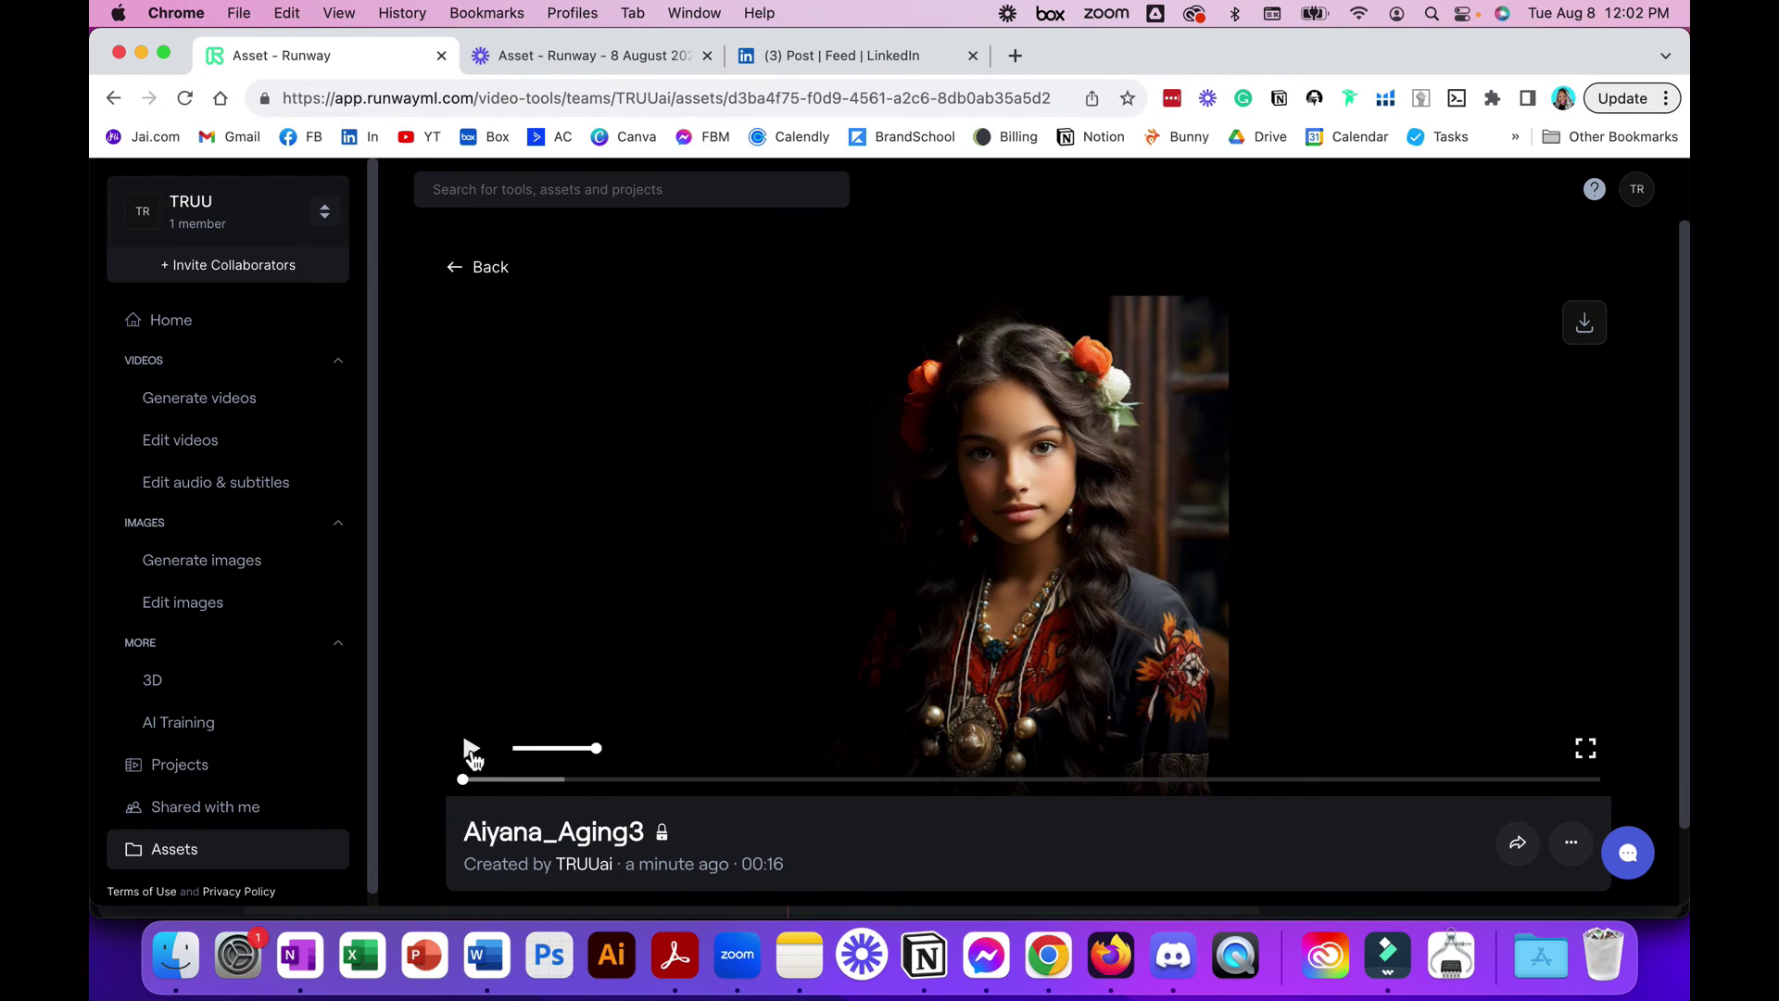
{"action": "left_click", "coordinate": [471, 751]}
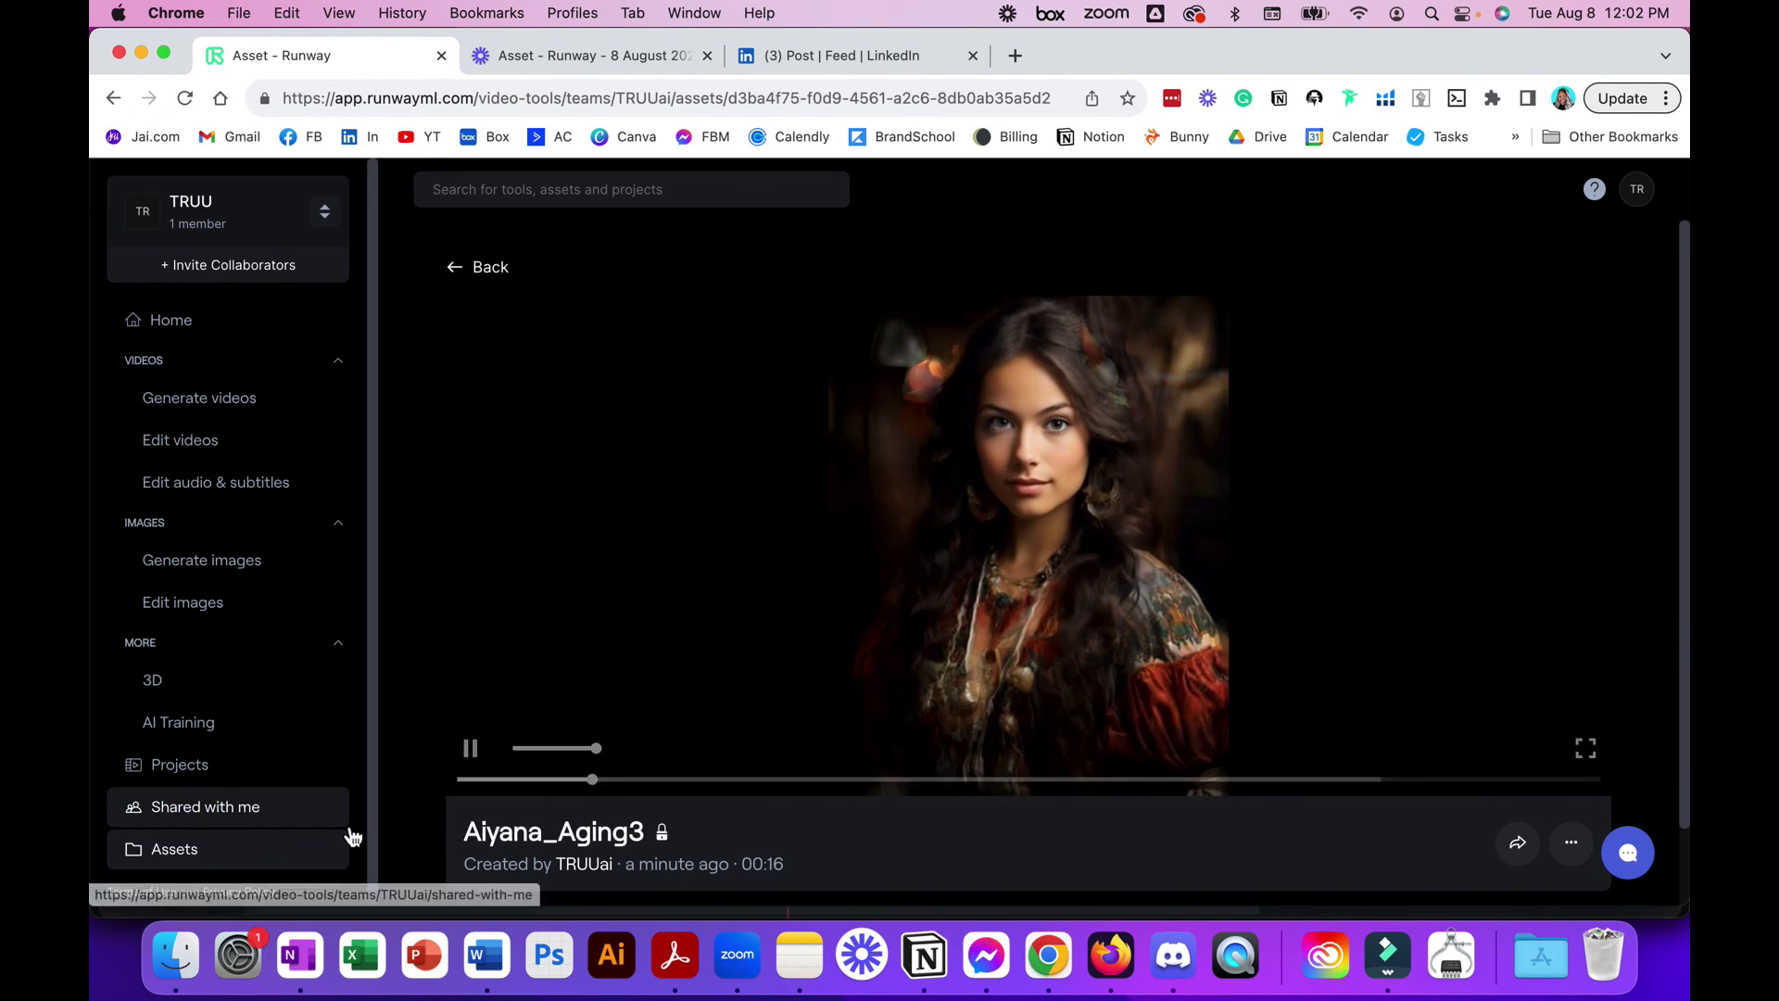